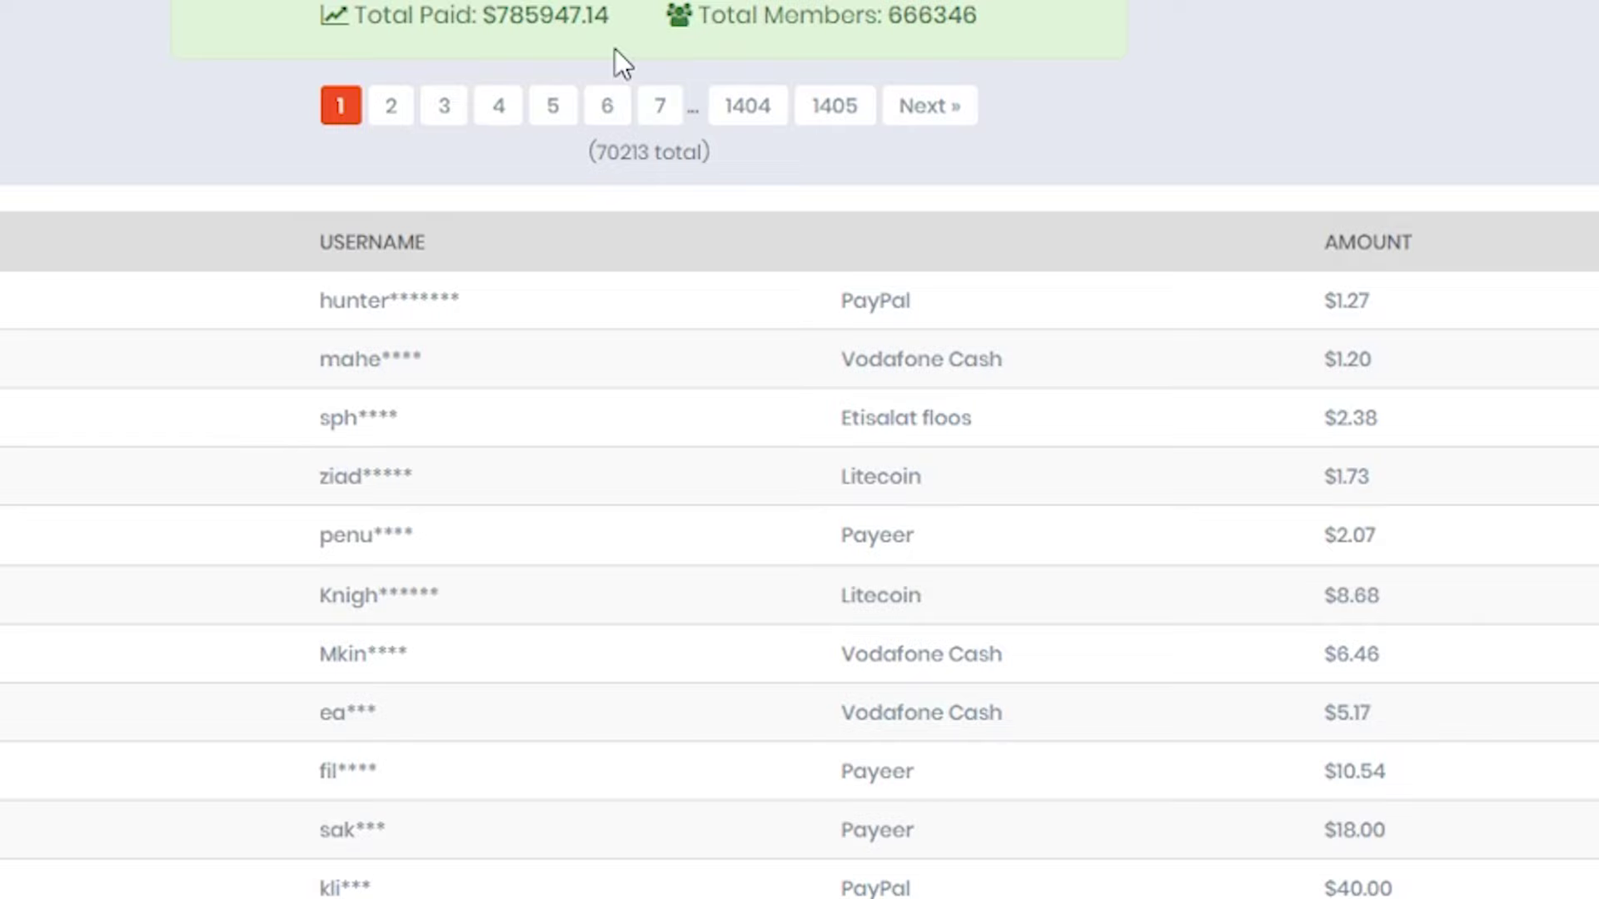
scroll(1422, 400, down, 5)
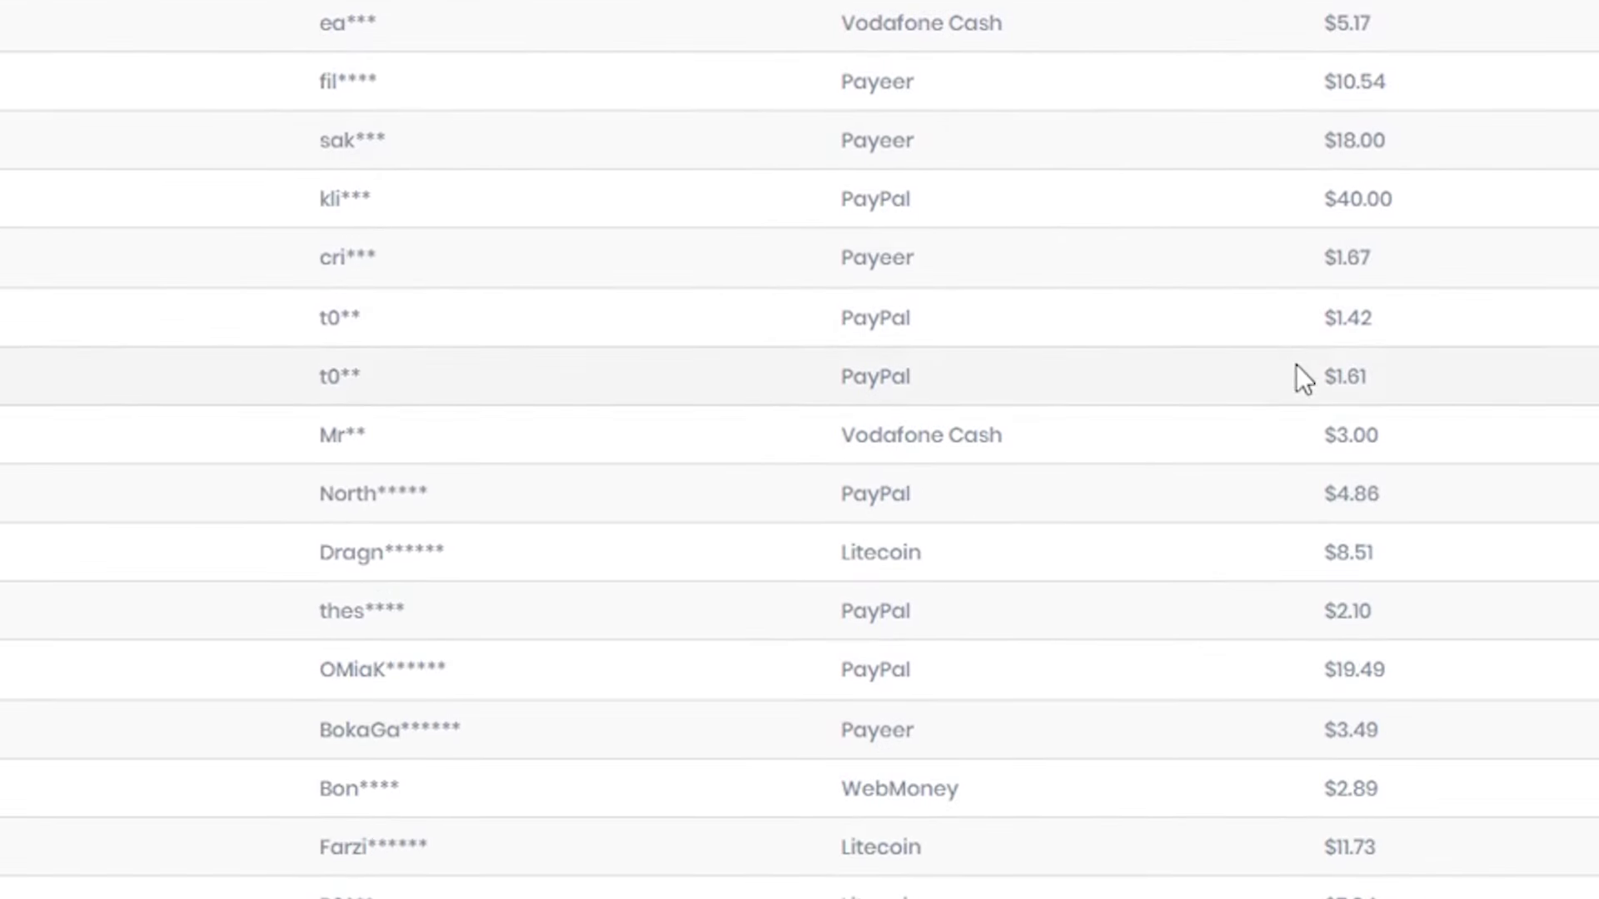
scroll(1362, 300, down, 3)
scroll(1380, 200, up, 1)
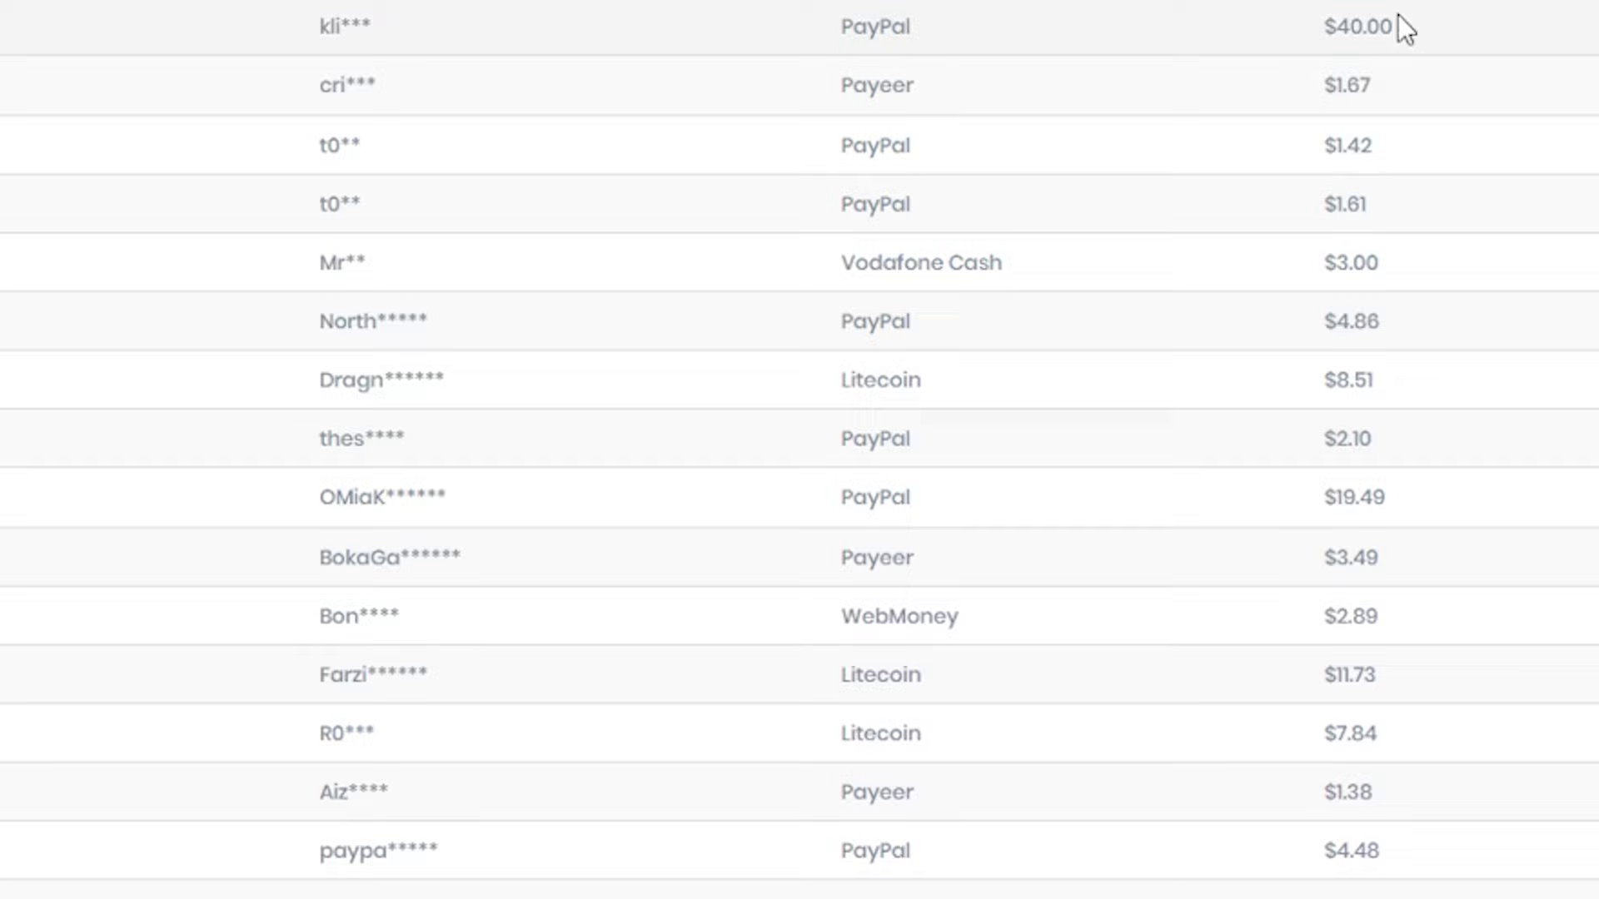
scroll(1370, 487, up, 1)
scroll(1370, 488, down, 2)
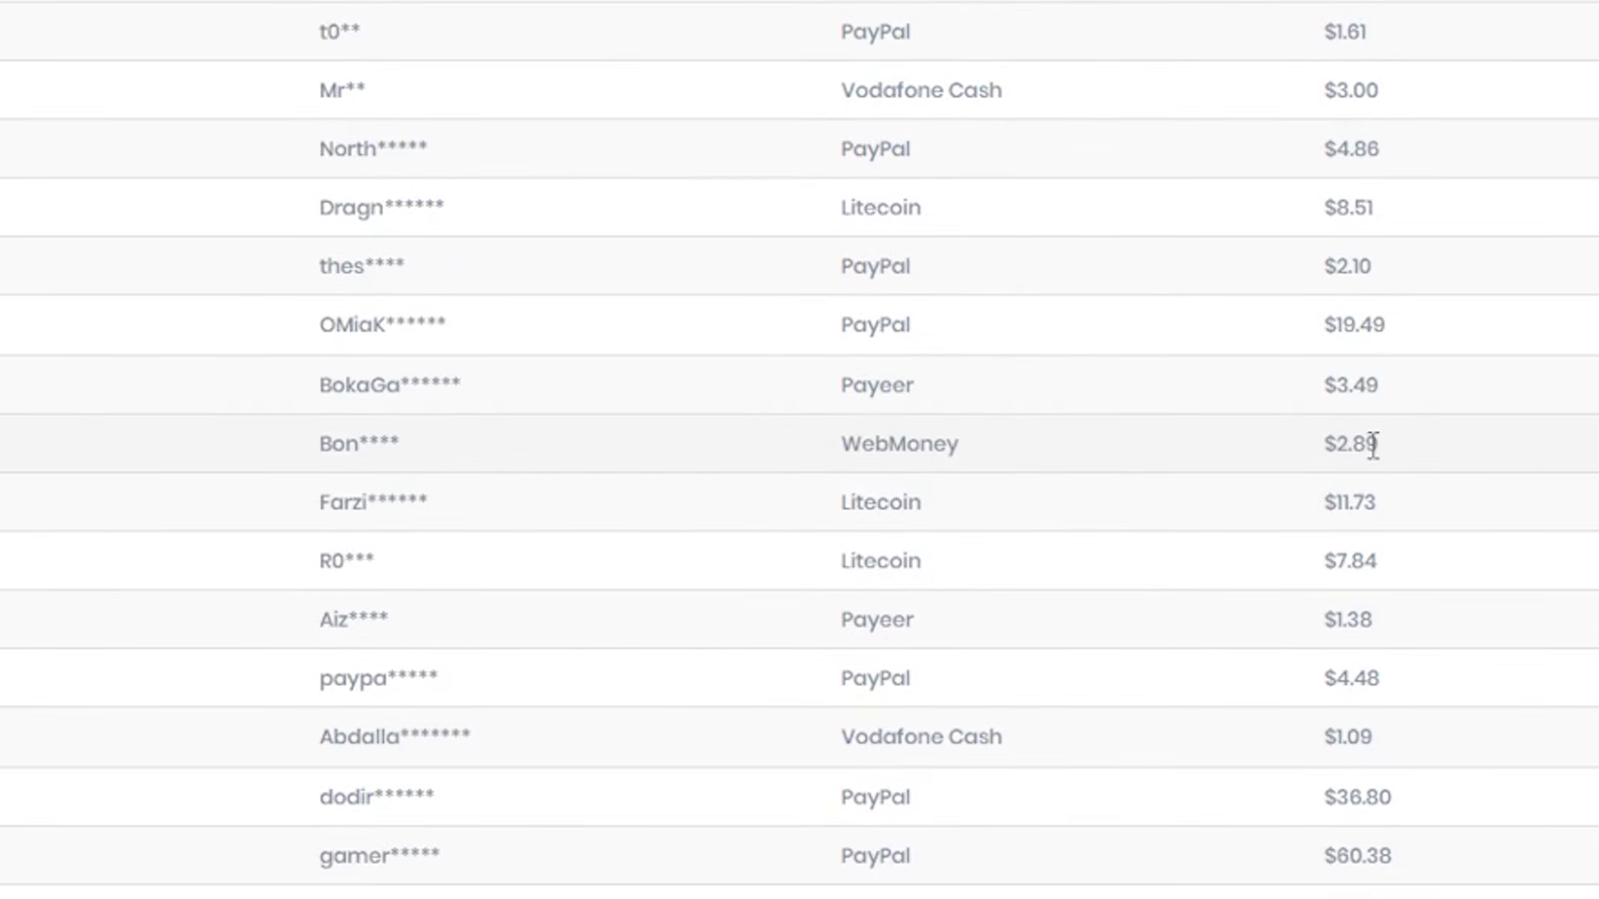
scroll(1442, 562, down, 1)
scroll(1181, 491, down, 2)
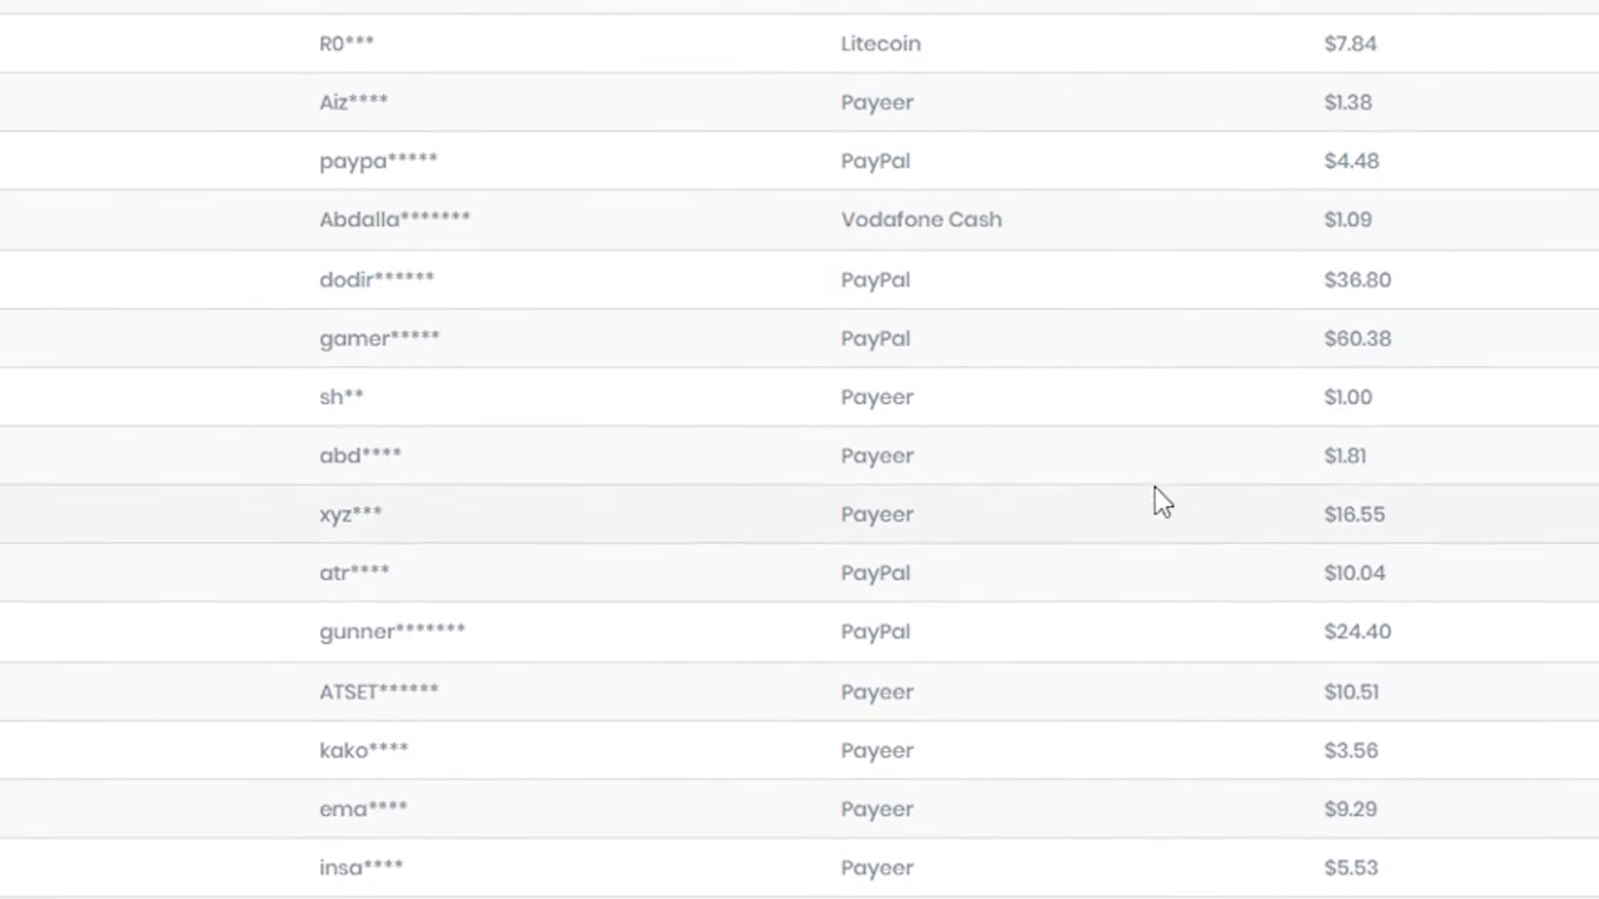
scroll(1099, 387, down, 2)
scroll(1166, 400, down, 1)
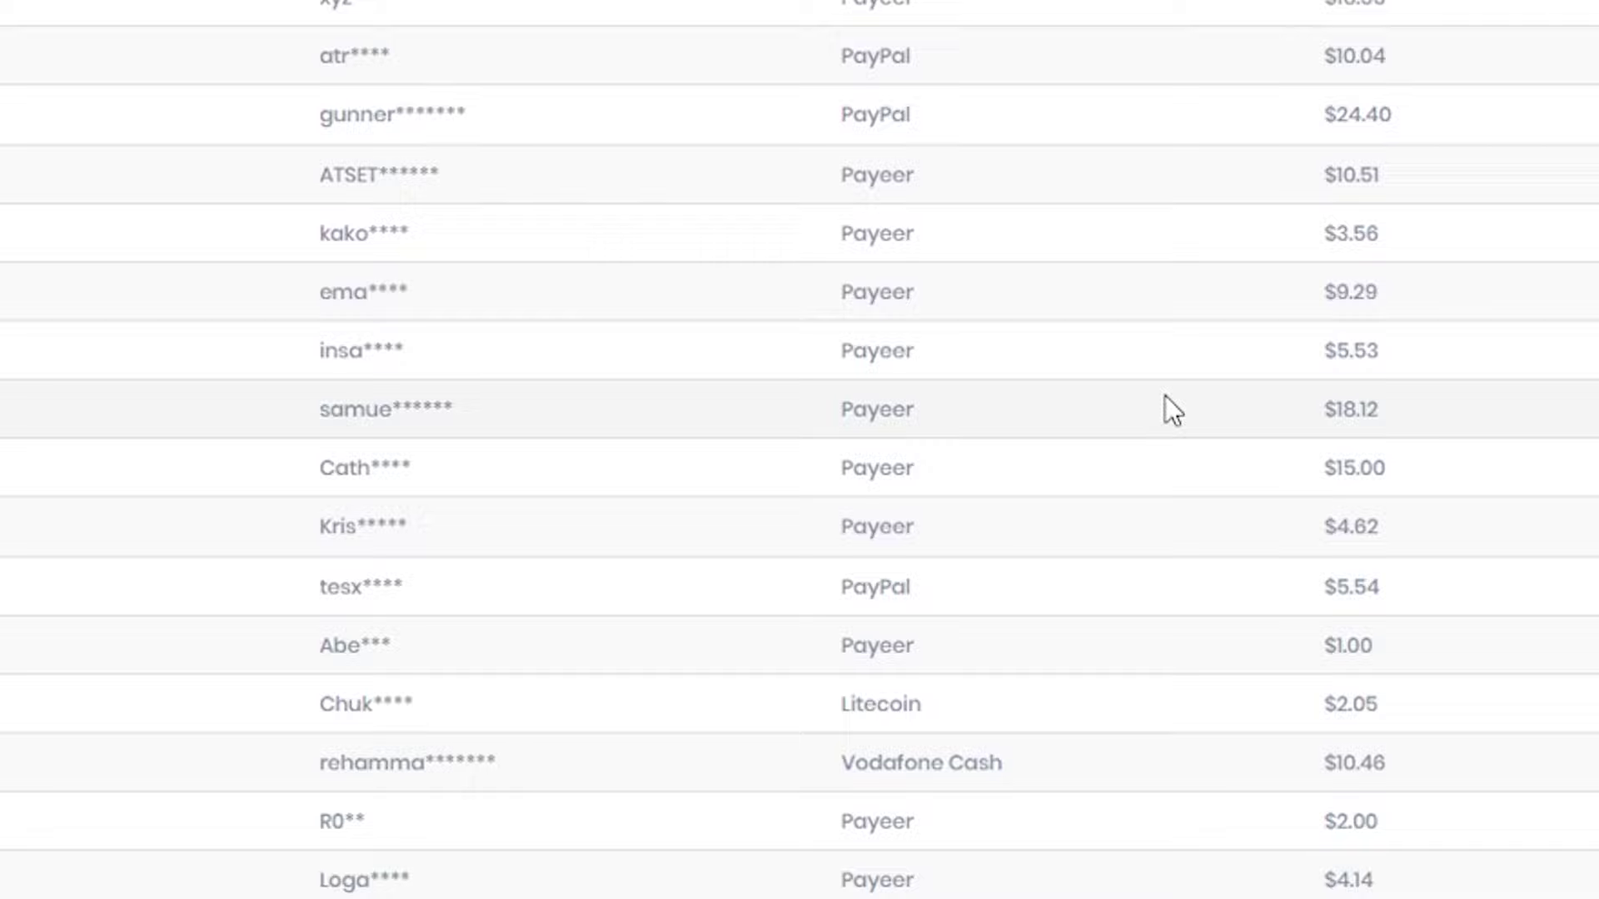
scroll(1166, 393, down, 1)
scroll(1166, 393, down, 1)
scroll(1166, 393, up, 4)
scroll(1165, 400, up, 2)
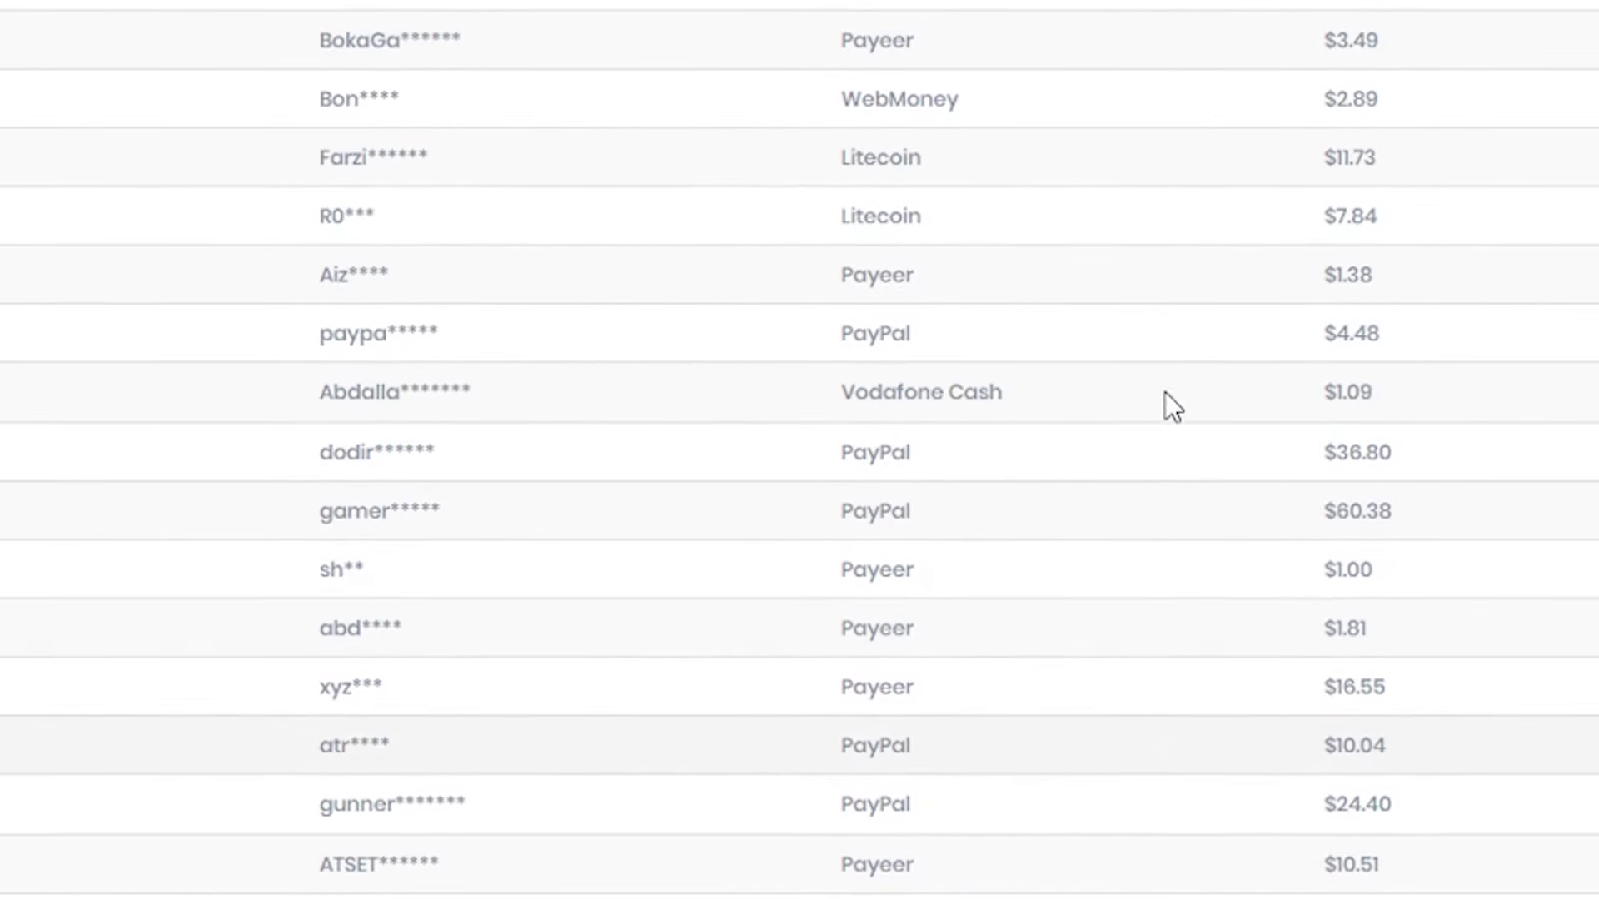
scroll(1009, 87, up, 2)
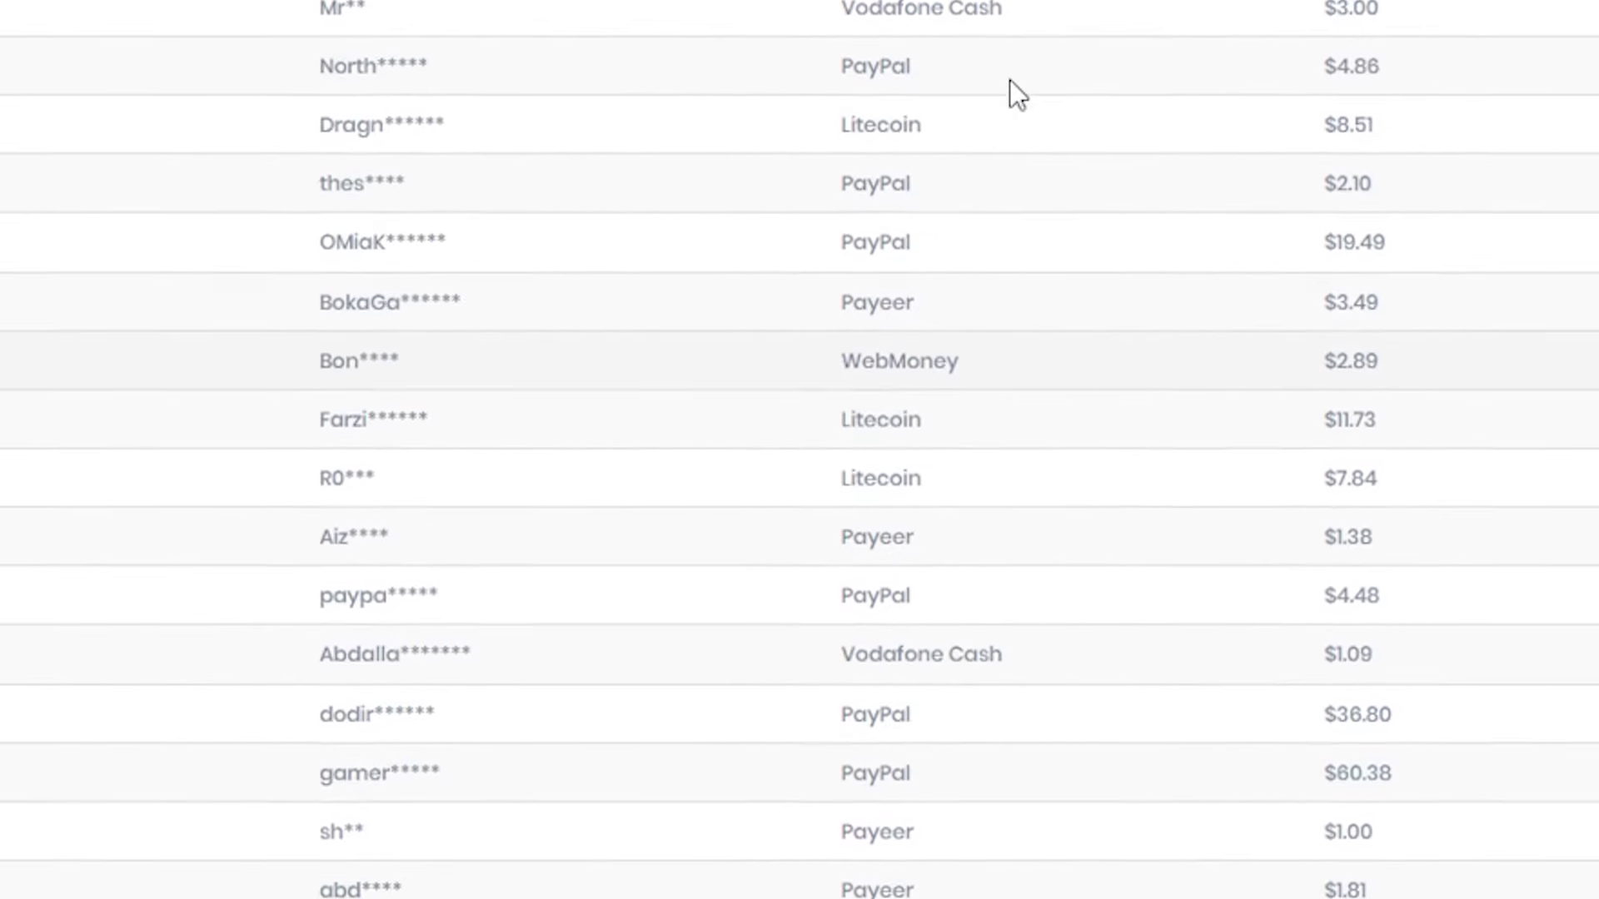
scroll(912, 361, up, 2)
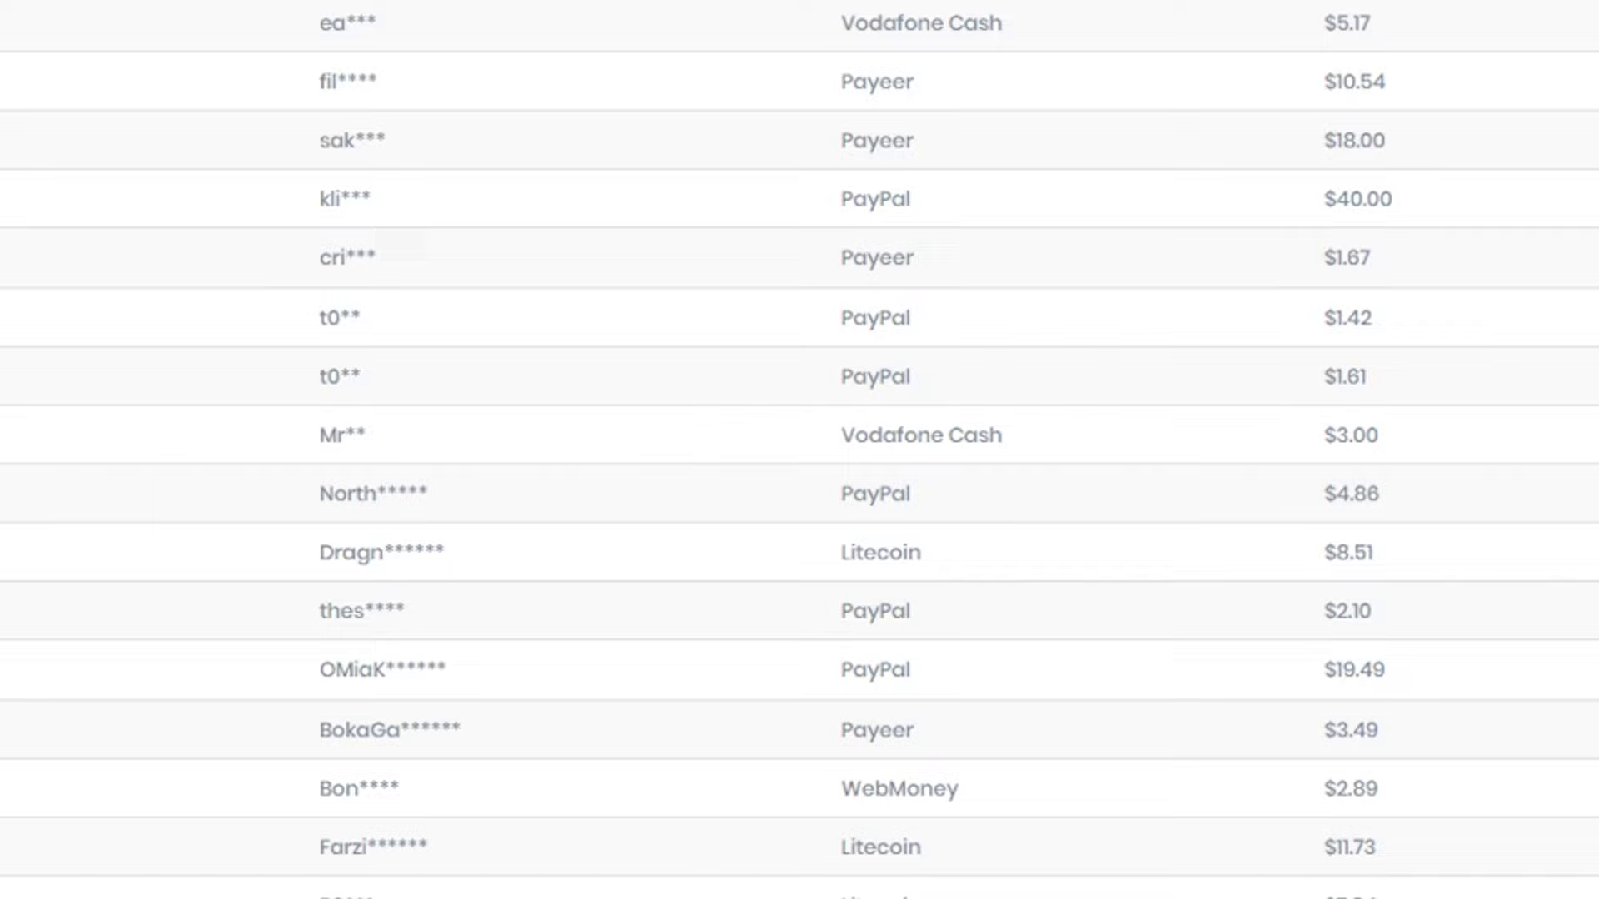
scroll(946, 587, up, 1)
scroll(946, 587, up, 1)
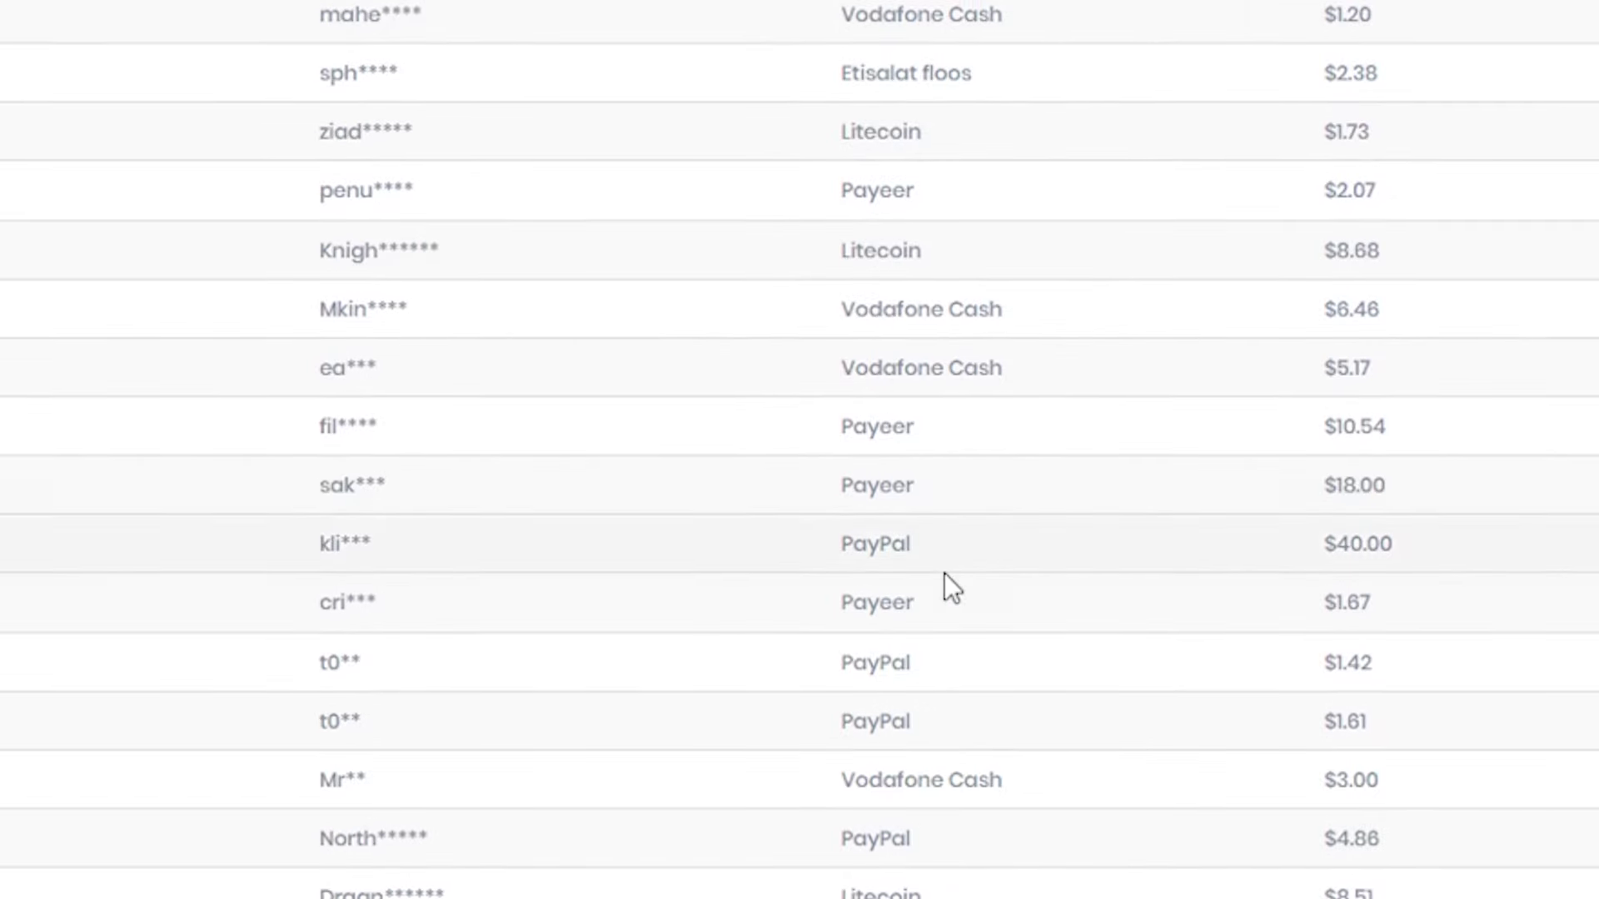
scroll(982, 818, down, 2)
scroll(1024, 700, up, 2)
scroll(919, 594, up, 1)
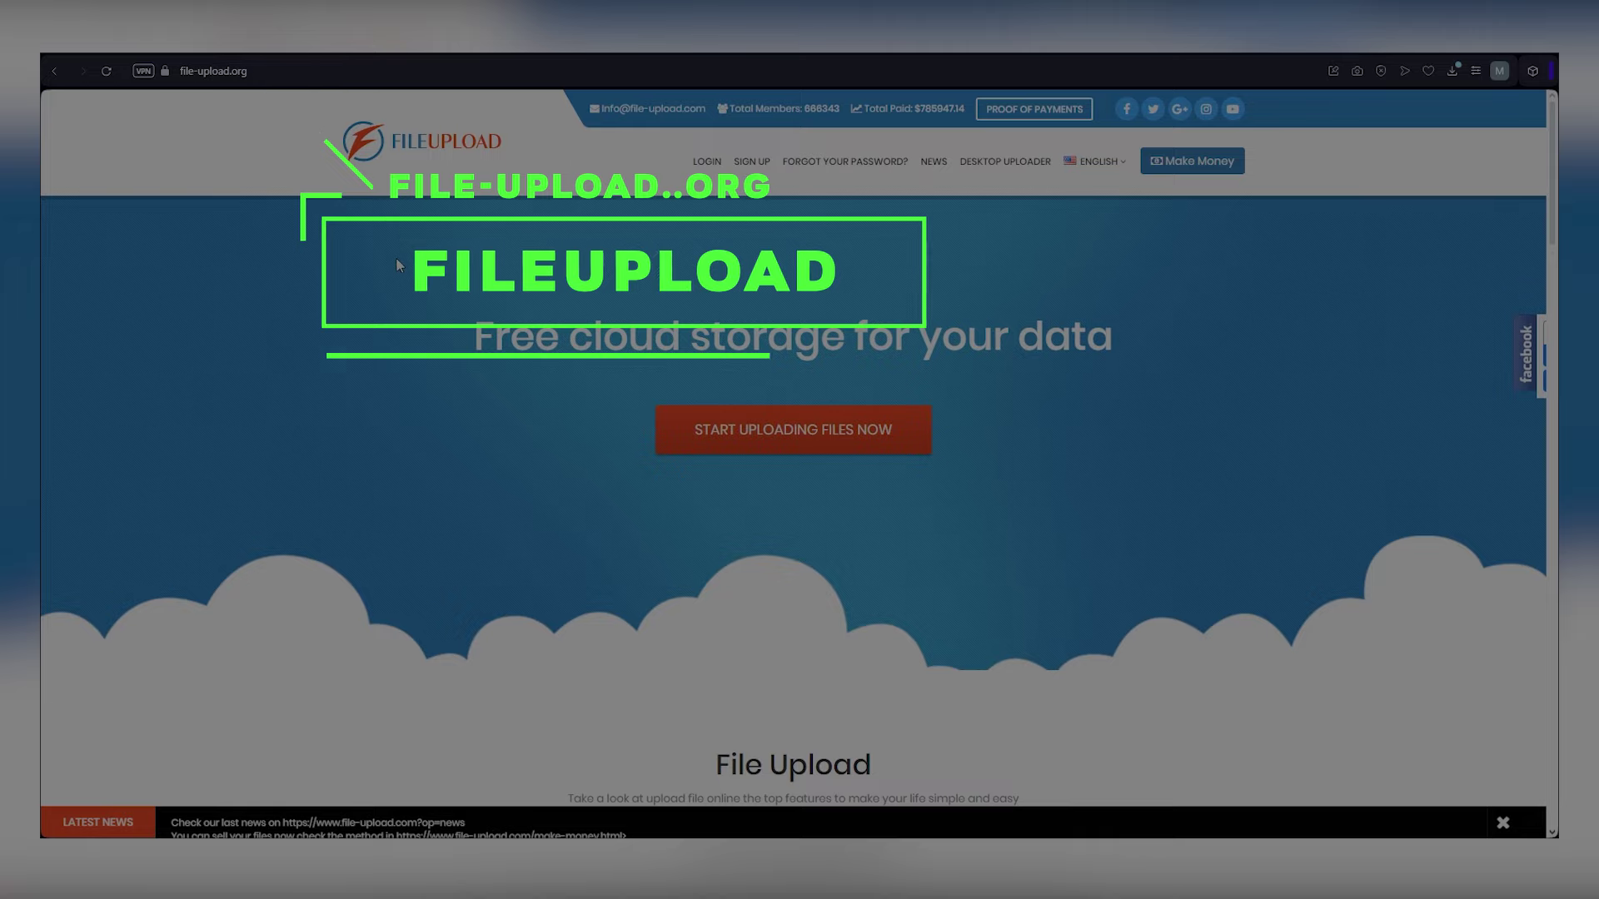
scroll(761, 400, down, 3)
scroll(526, 550, down, 1)
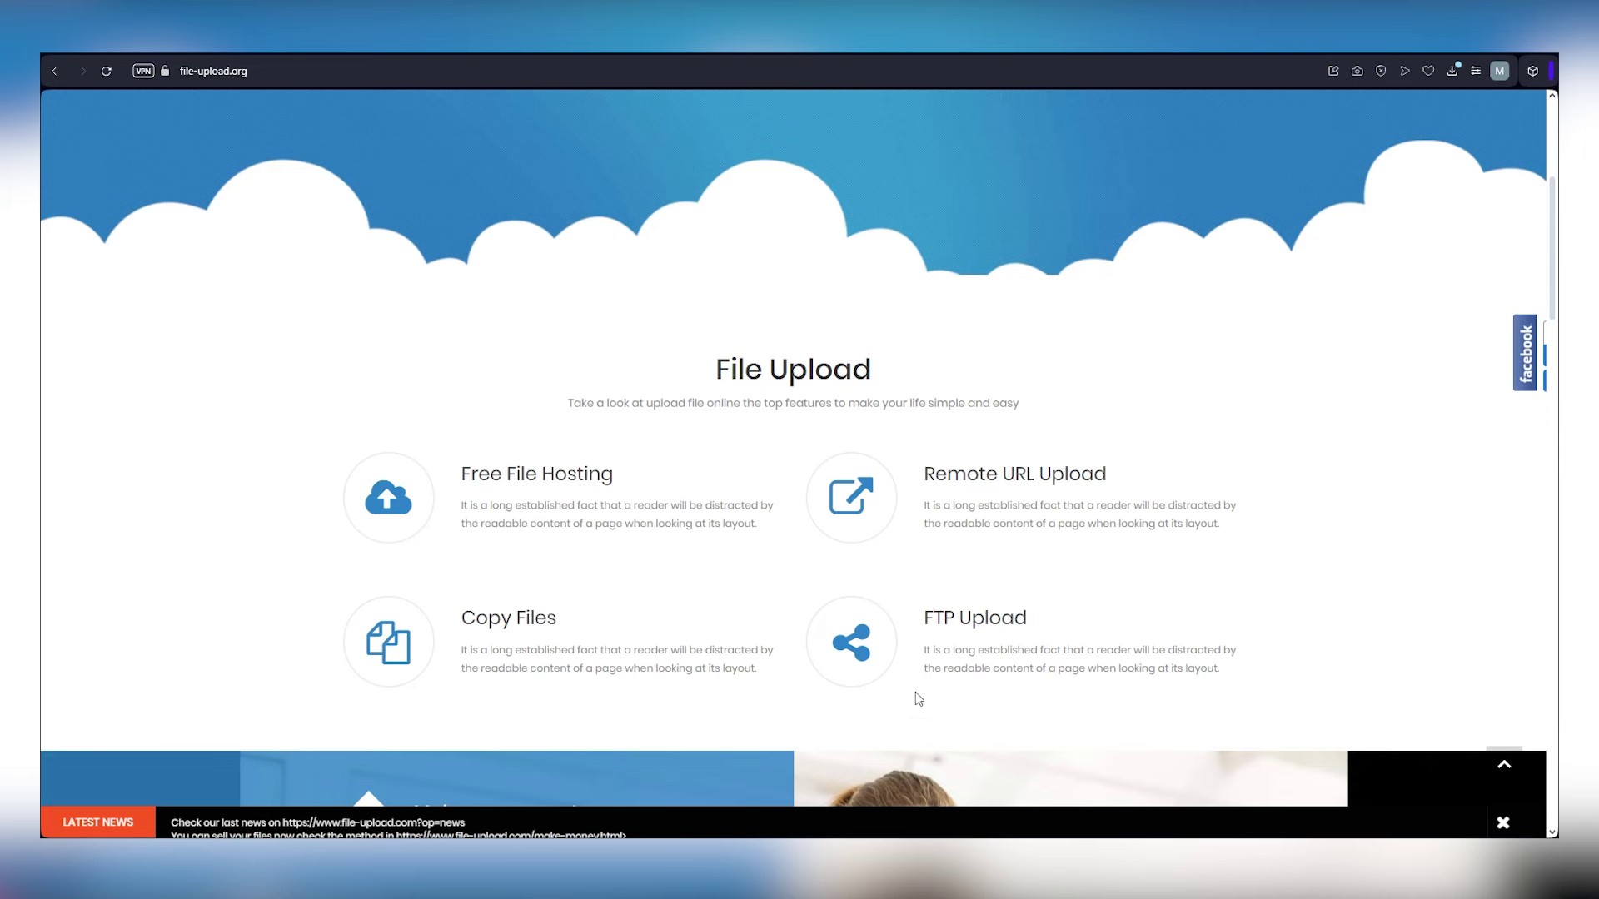
scroll(923, 678, down, 3)
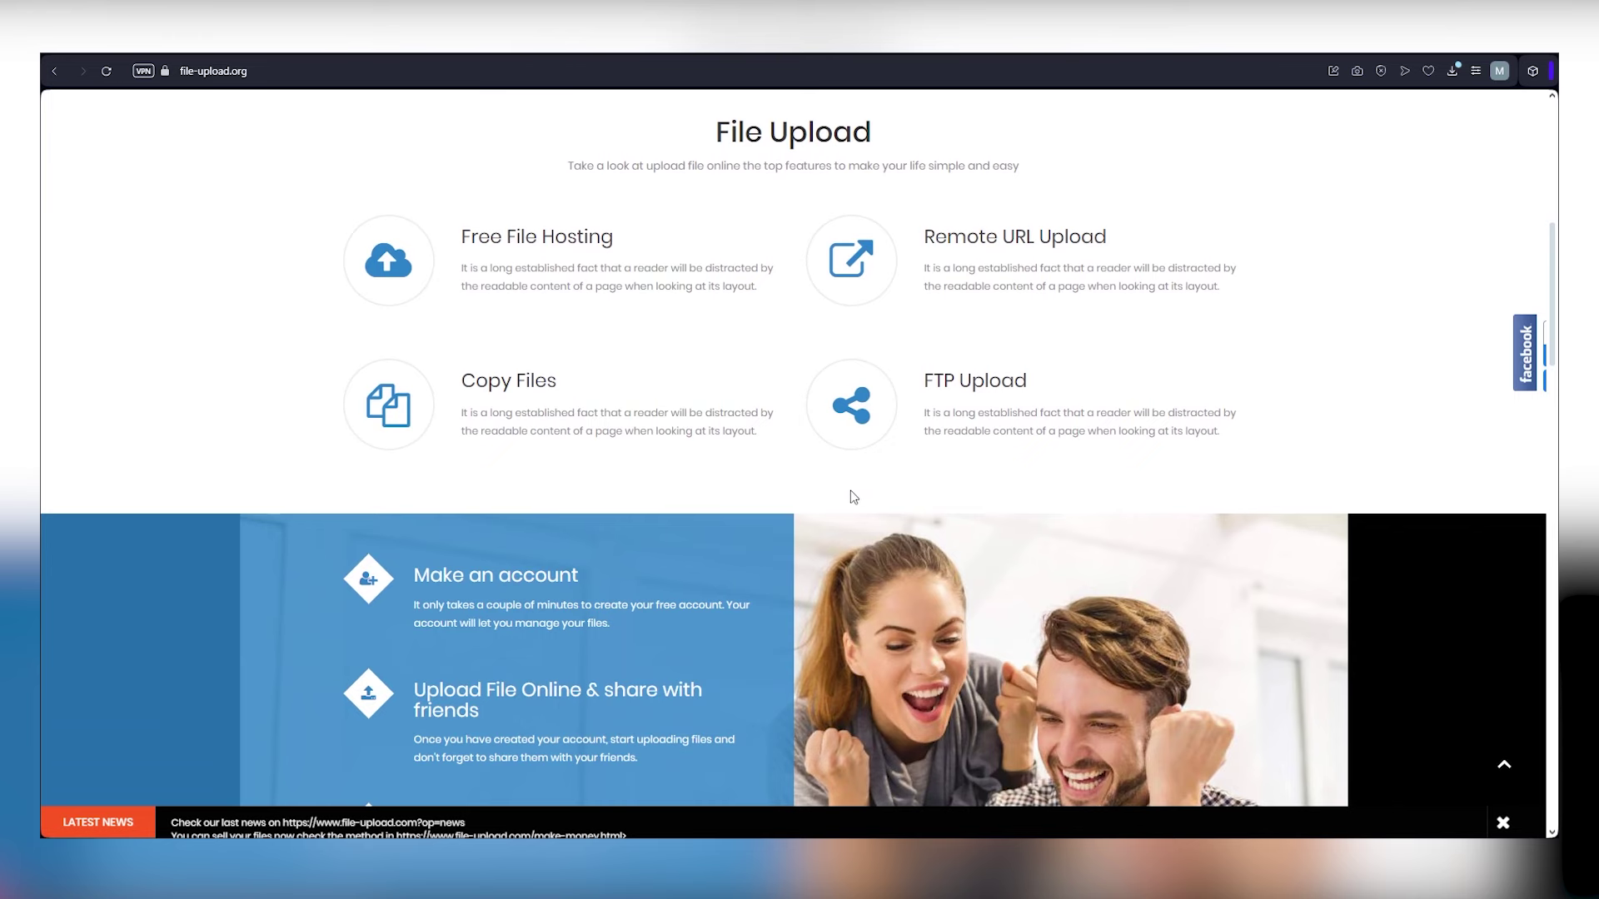
scroll(844, 498, down, 2)
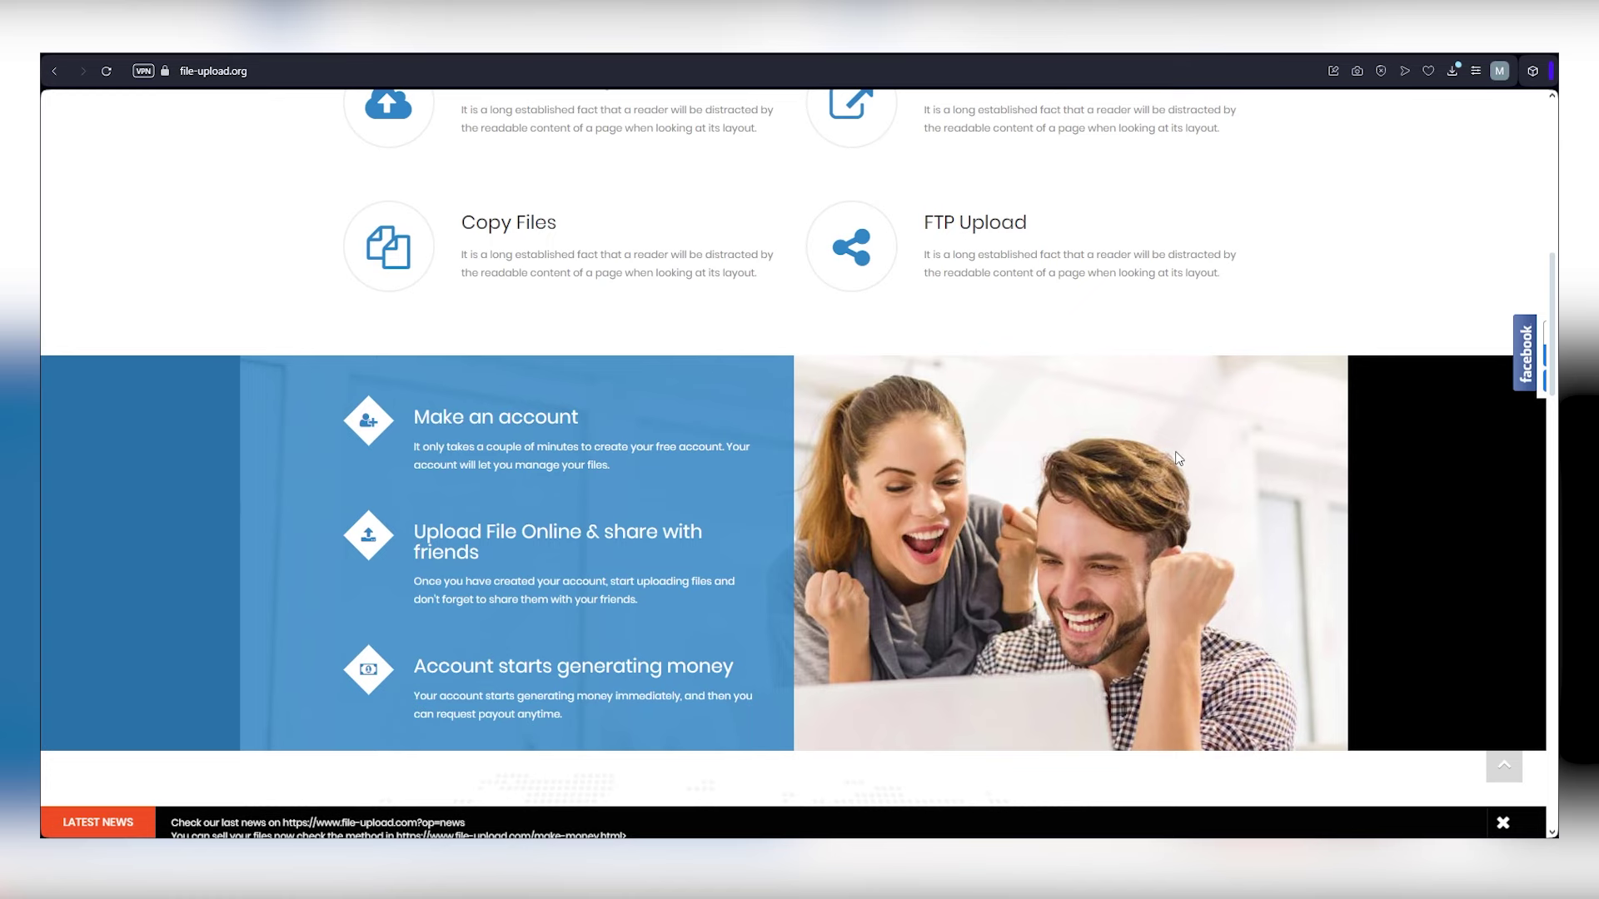
scroll(1169, 460, up, 1)
scroll(1165, 461, up, 1)
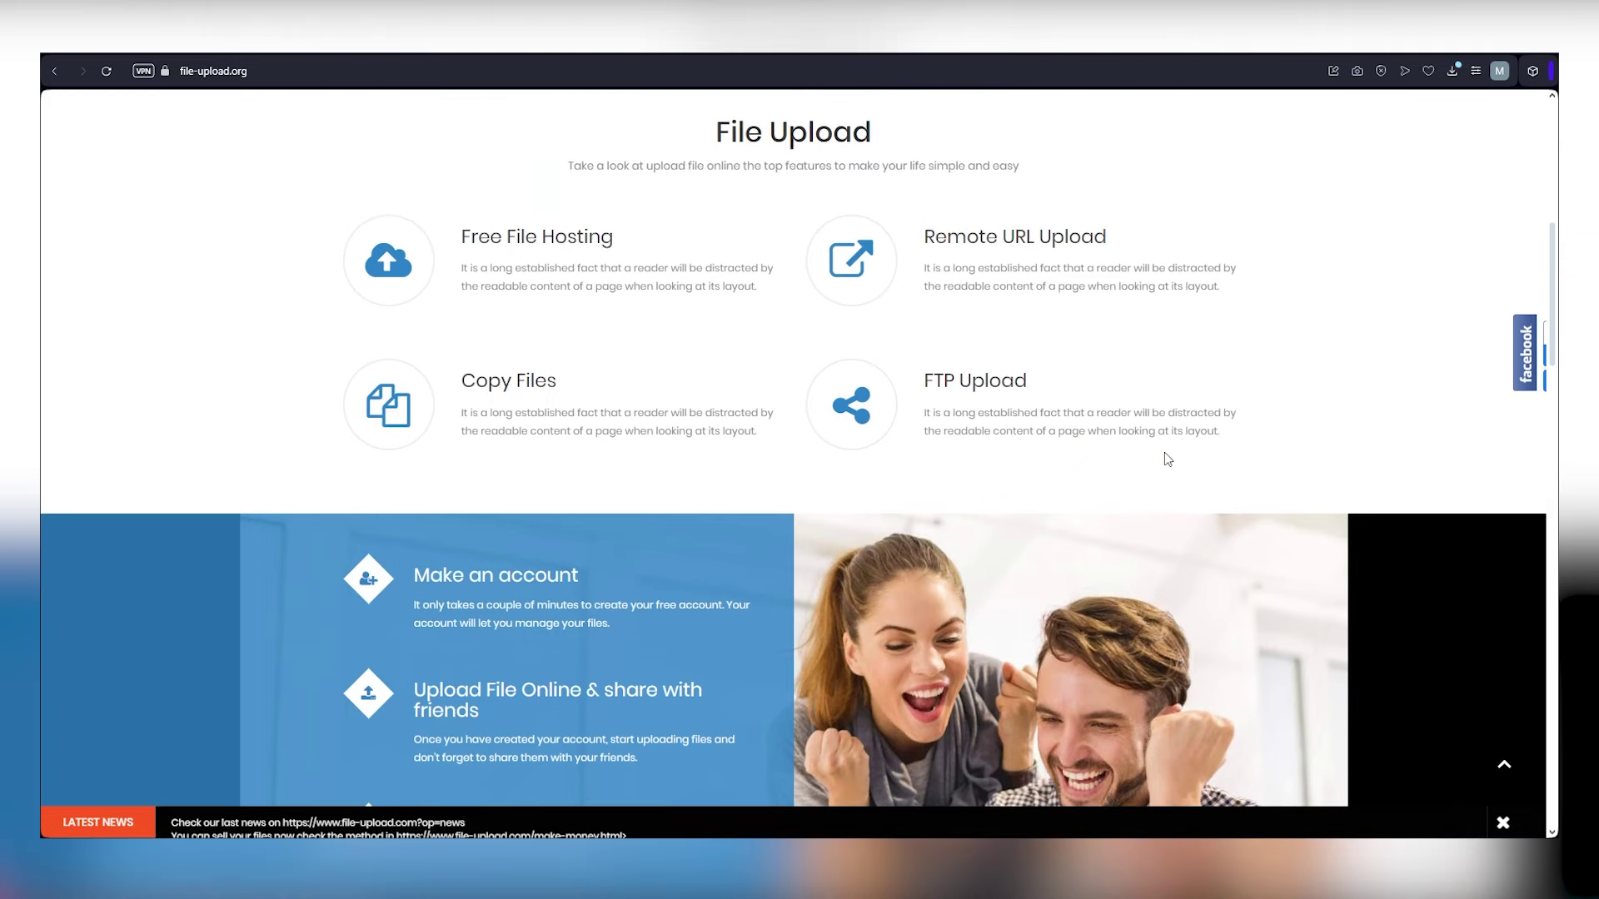
scroll(1151, 473, down, 4)
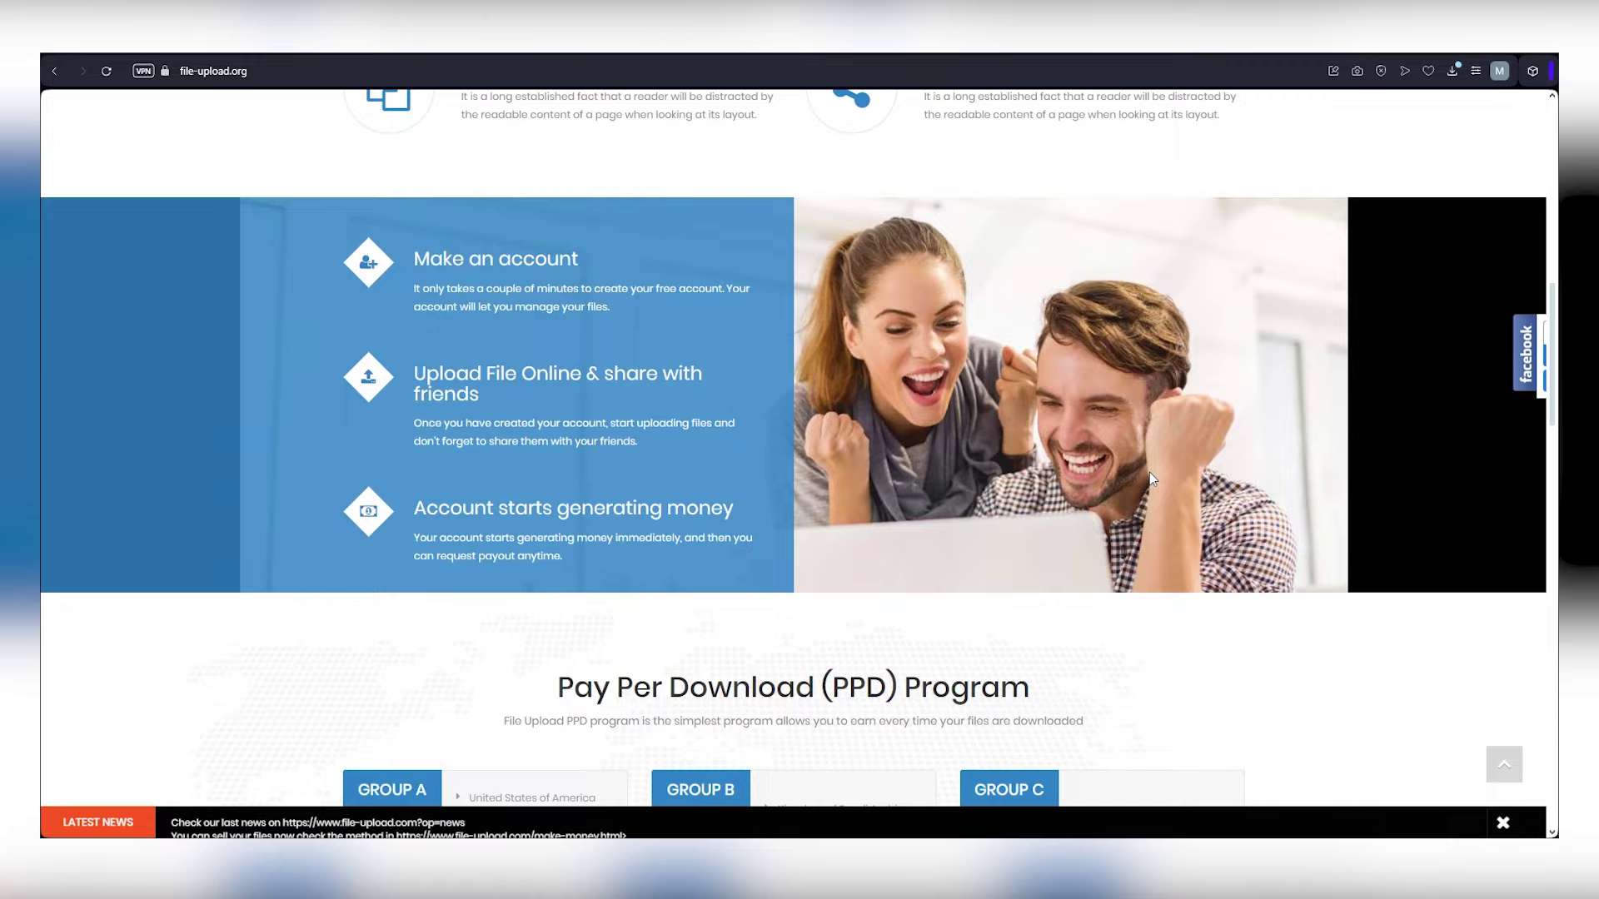
scroll(1149, 473, down, 1)
scroll(1149, 473, up, 3)
scroll(1149, 473, up, 2)
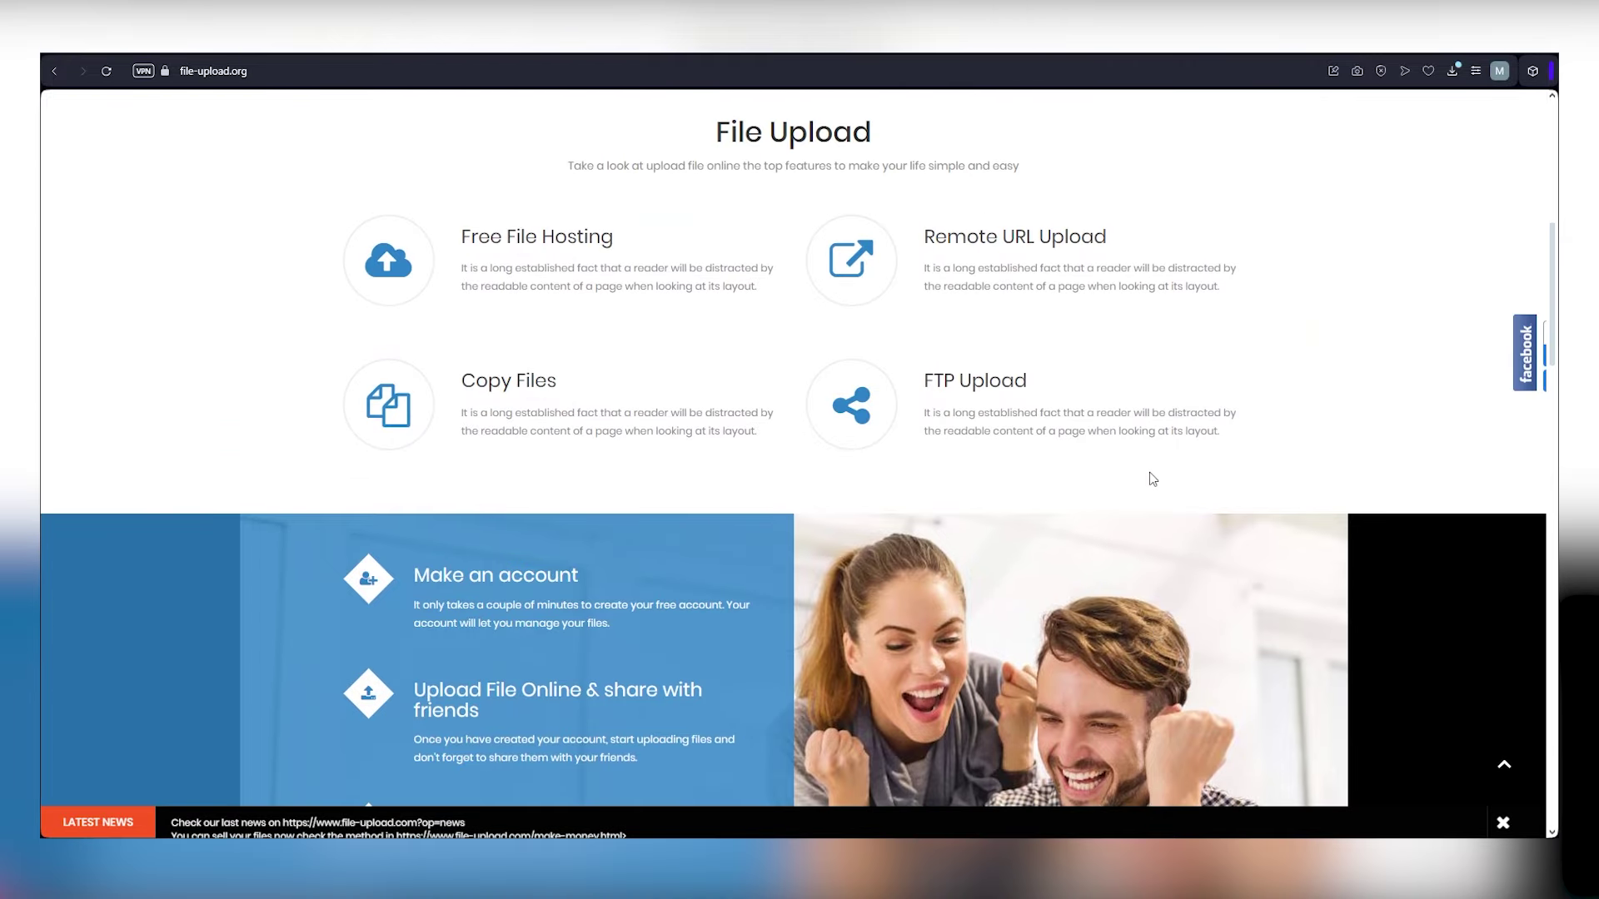
scroll(1149, 472, down, 1)
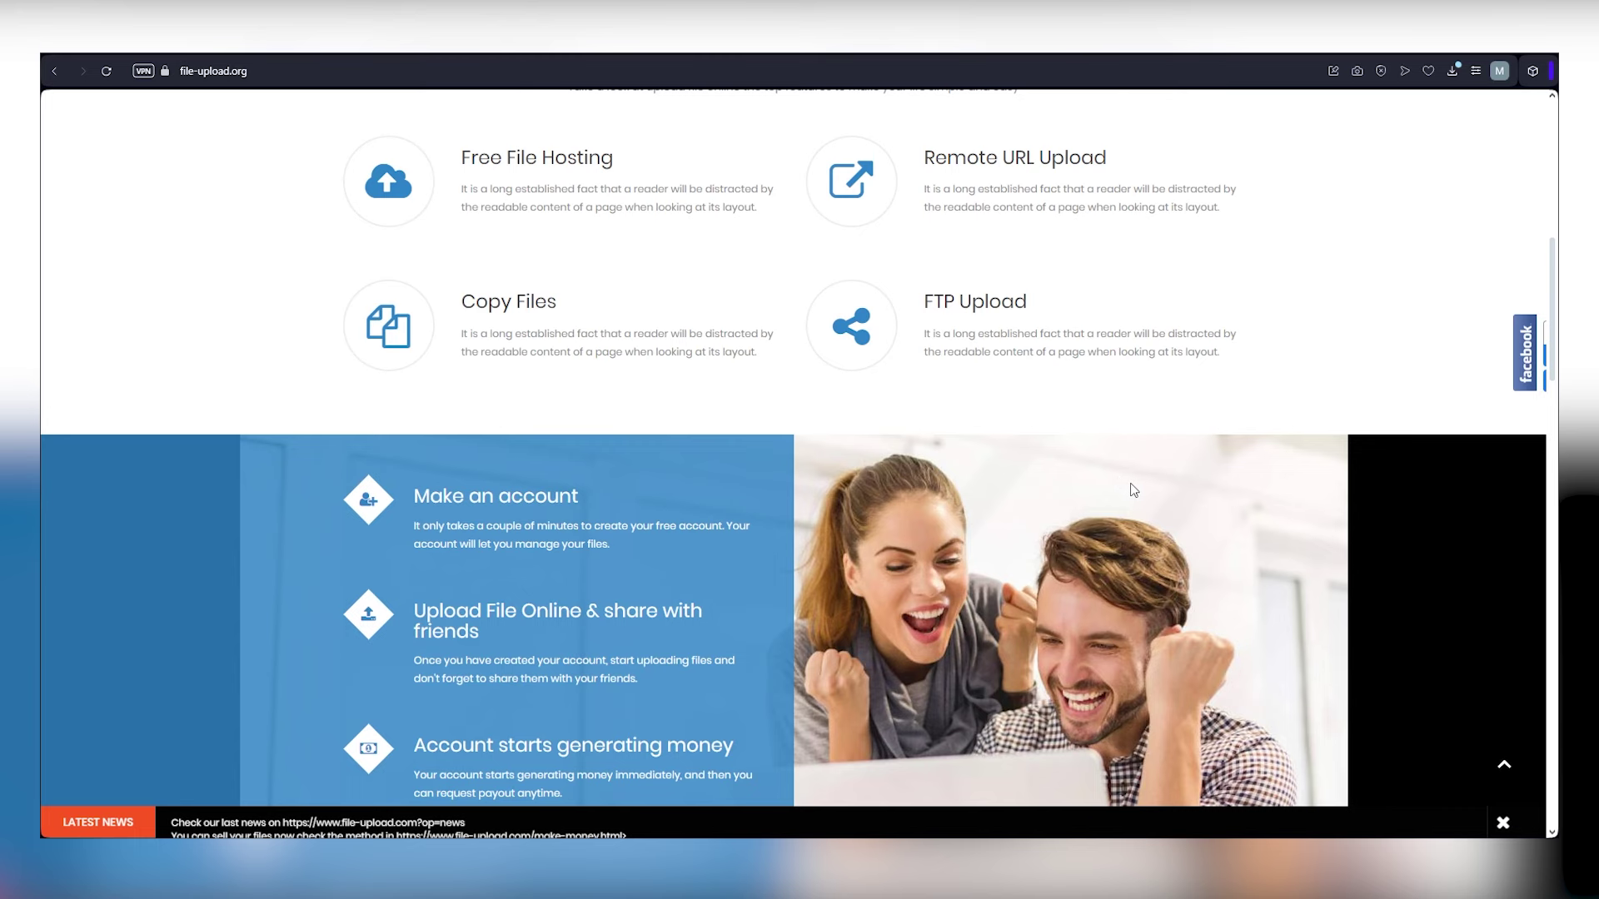
scroll(1139, 472, down, 3)
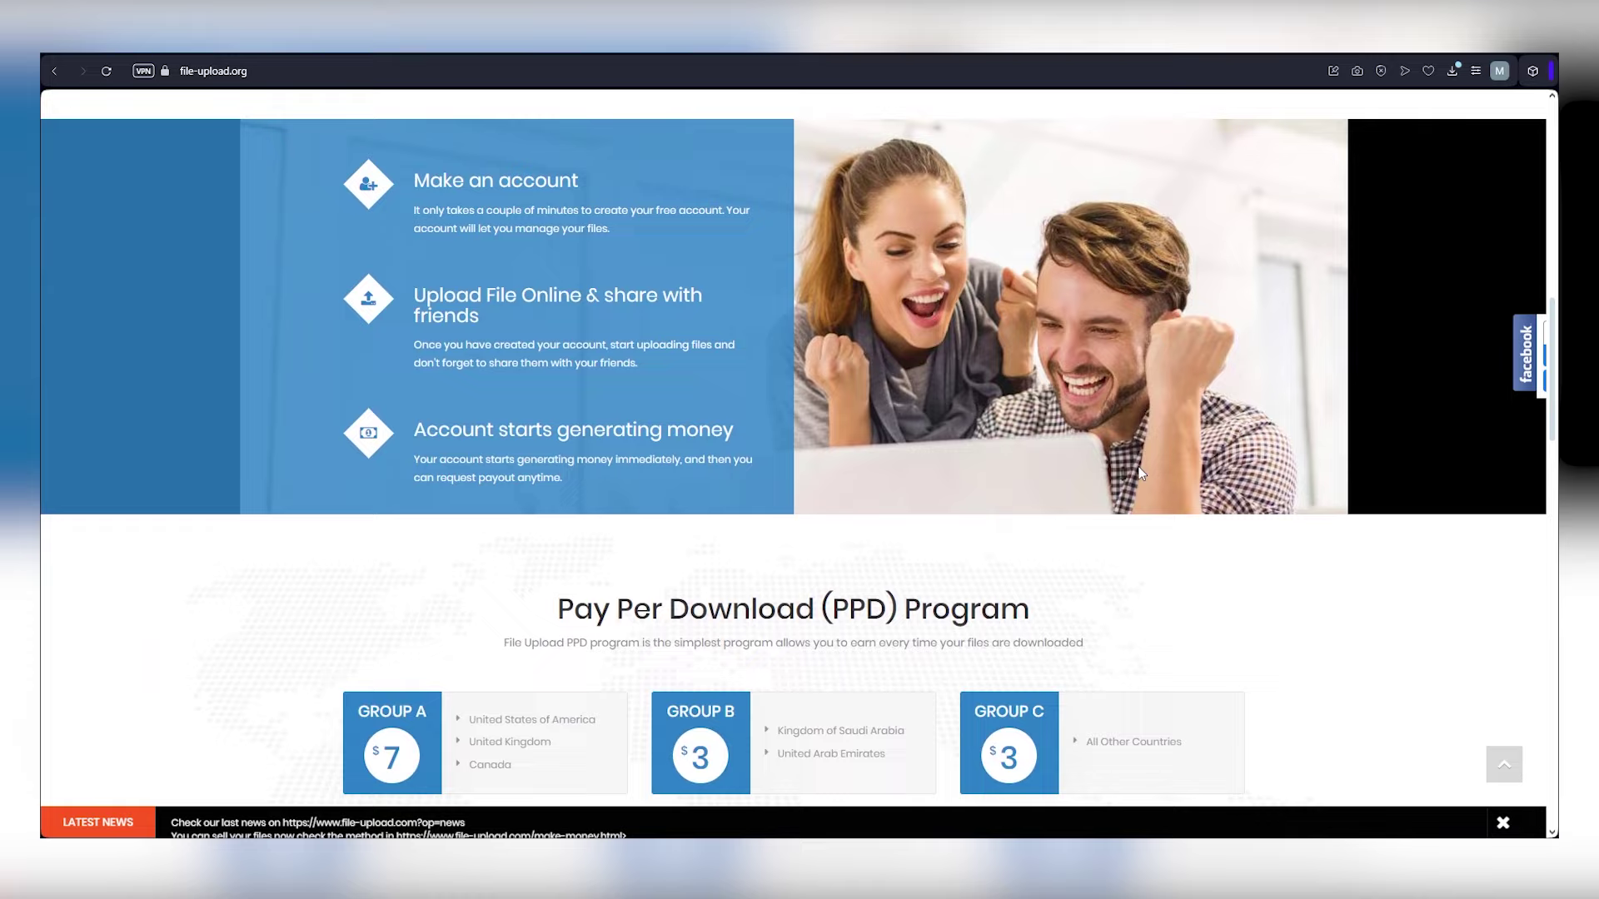
scroll(925, 512, down, 1)
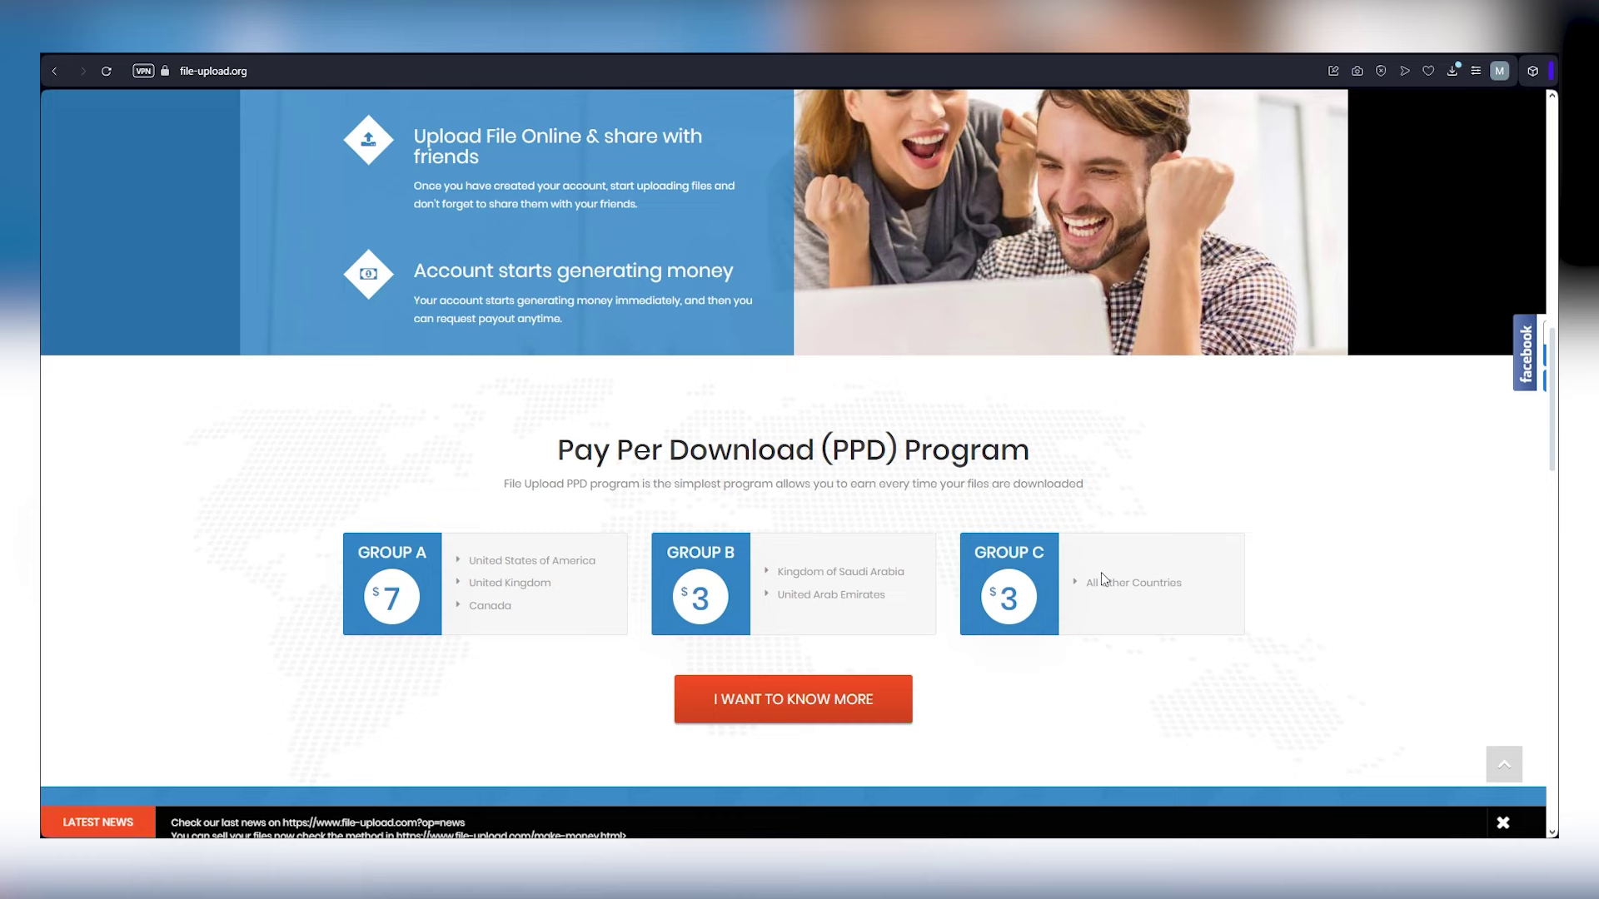
scroll(1125, 594, down, 1)
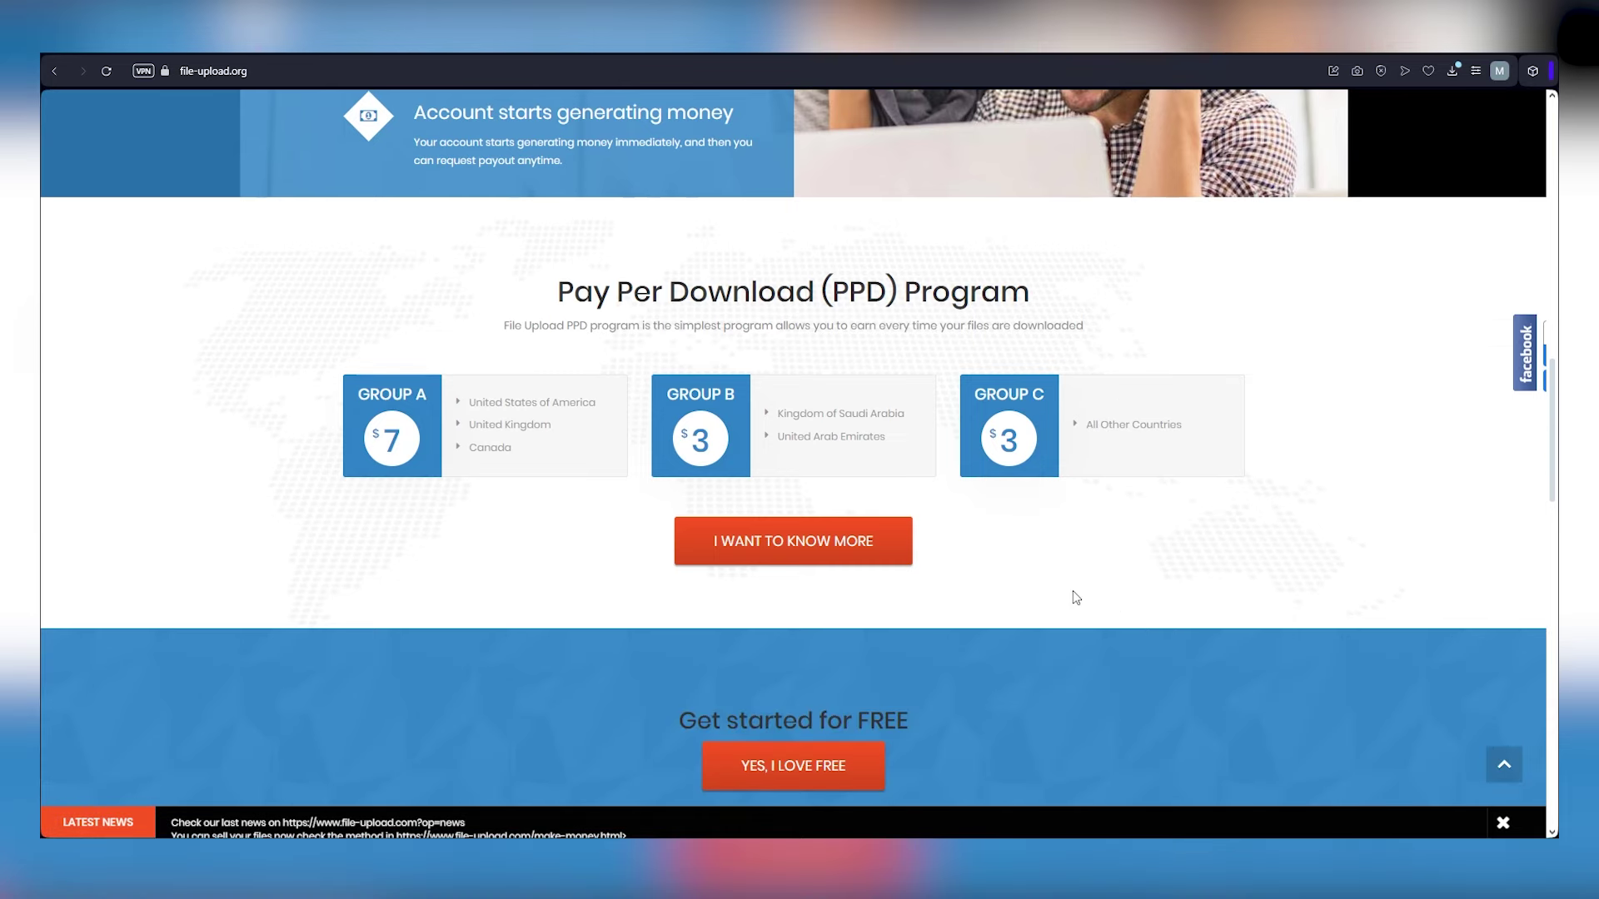
scroll(1077, 587, down, 1)
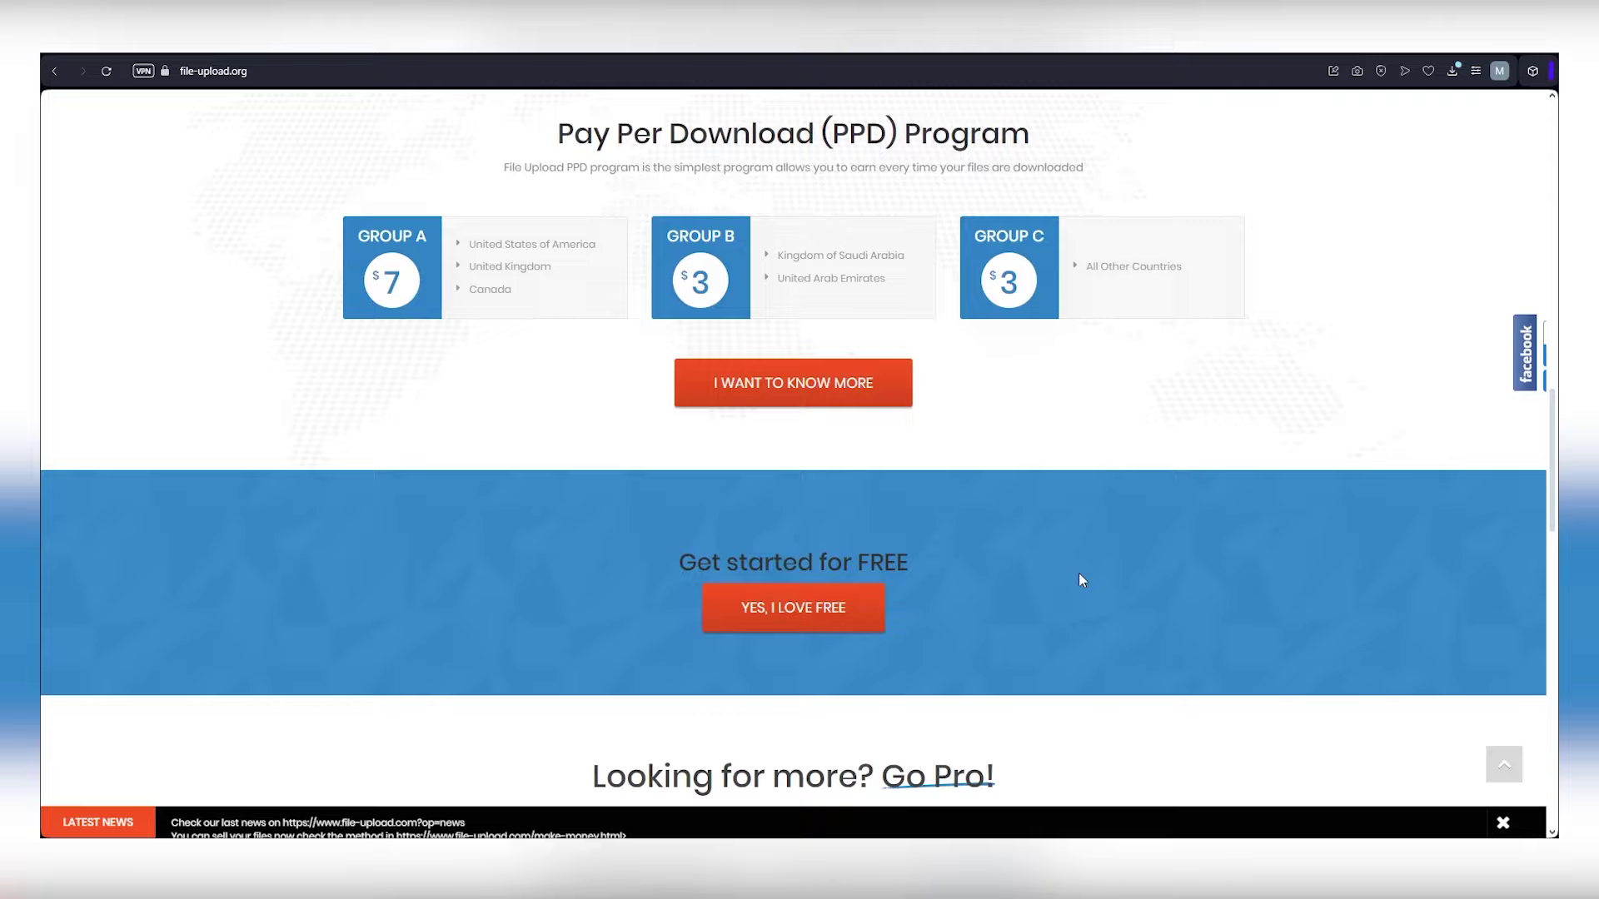
scroll(1081, 579, down, 1)
scroll(1080, 579, up, 2)
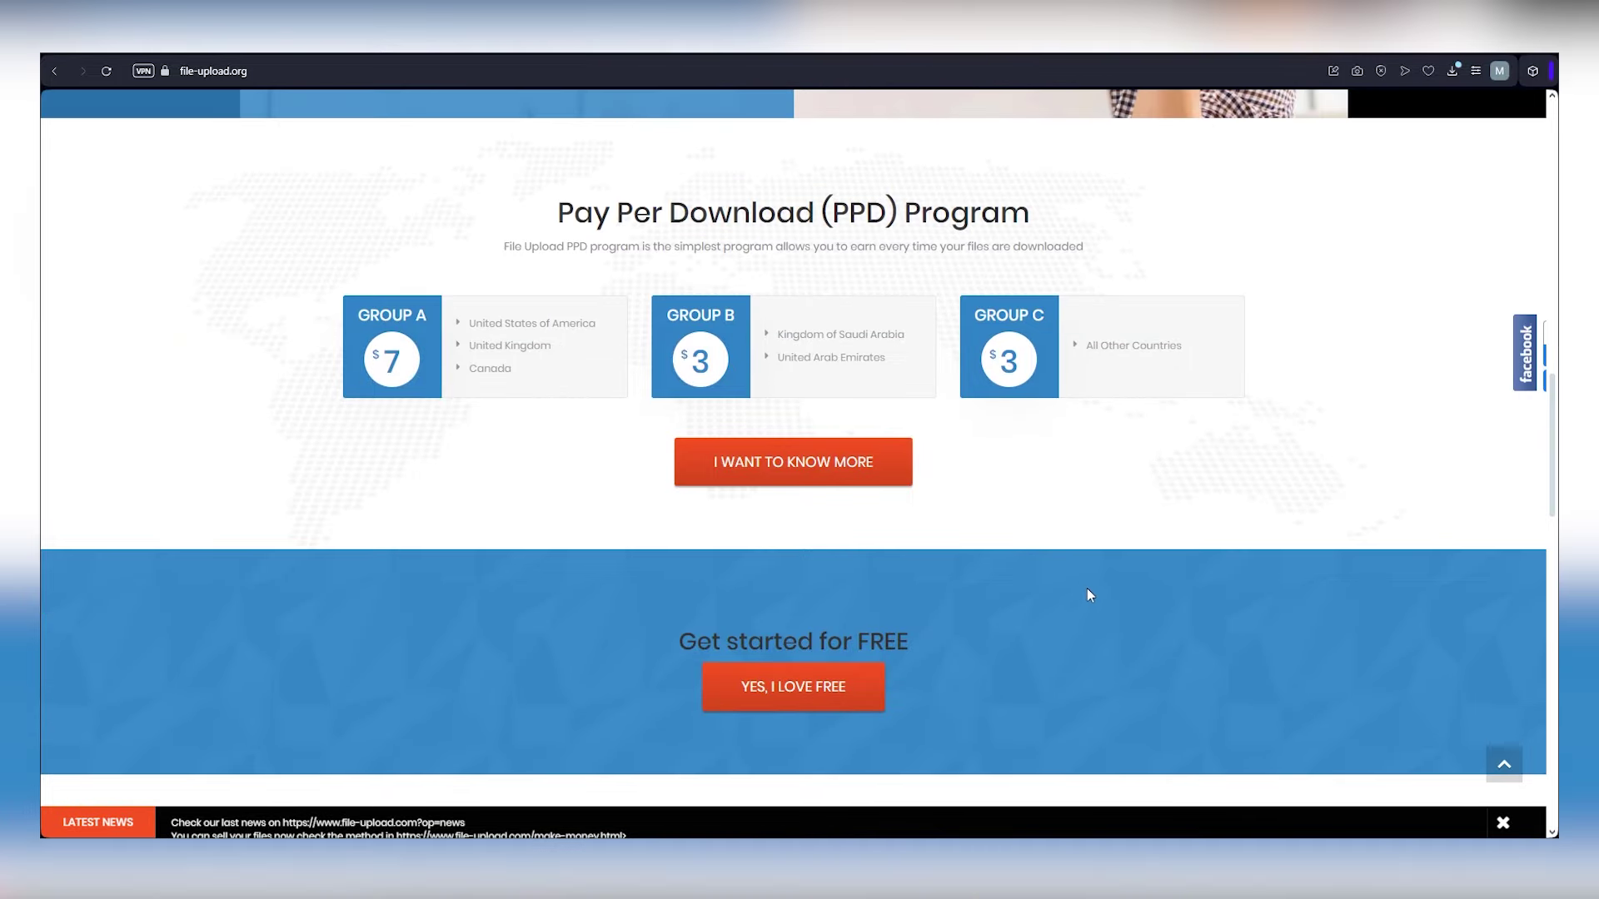
scroll(1103, 586, up, 1)
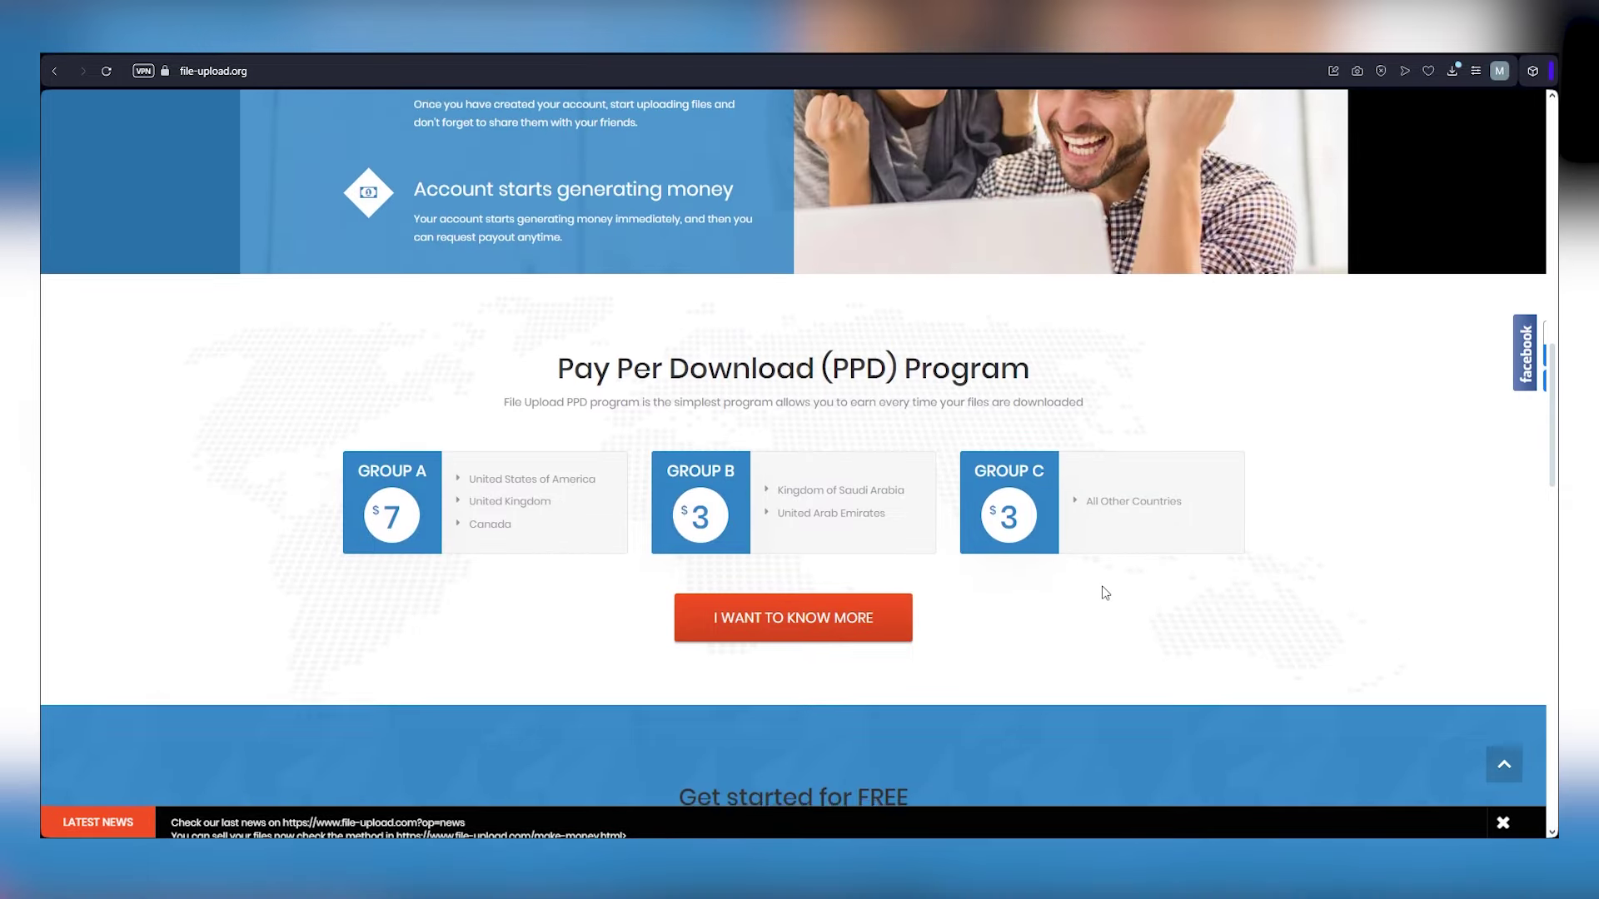
scroll(1106, 576, down, 5)
scroll(1106, 576, down, 2)
scroll(1107, 572, down, 1)
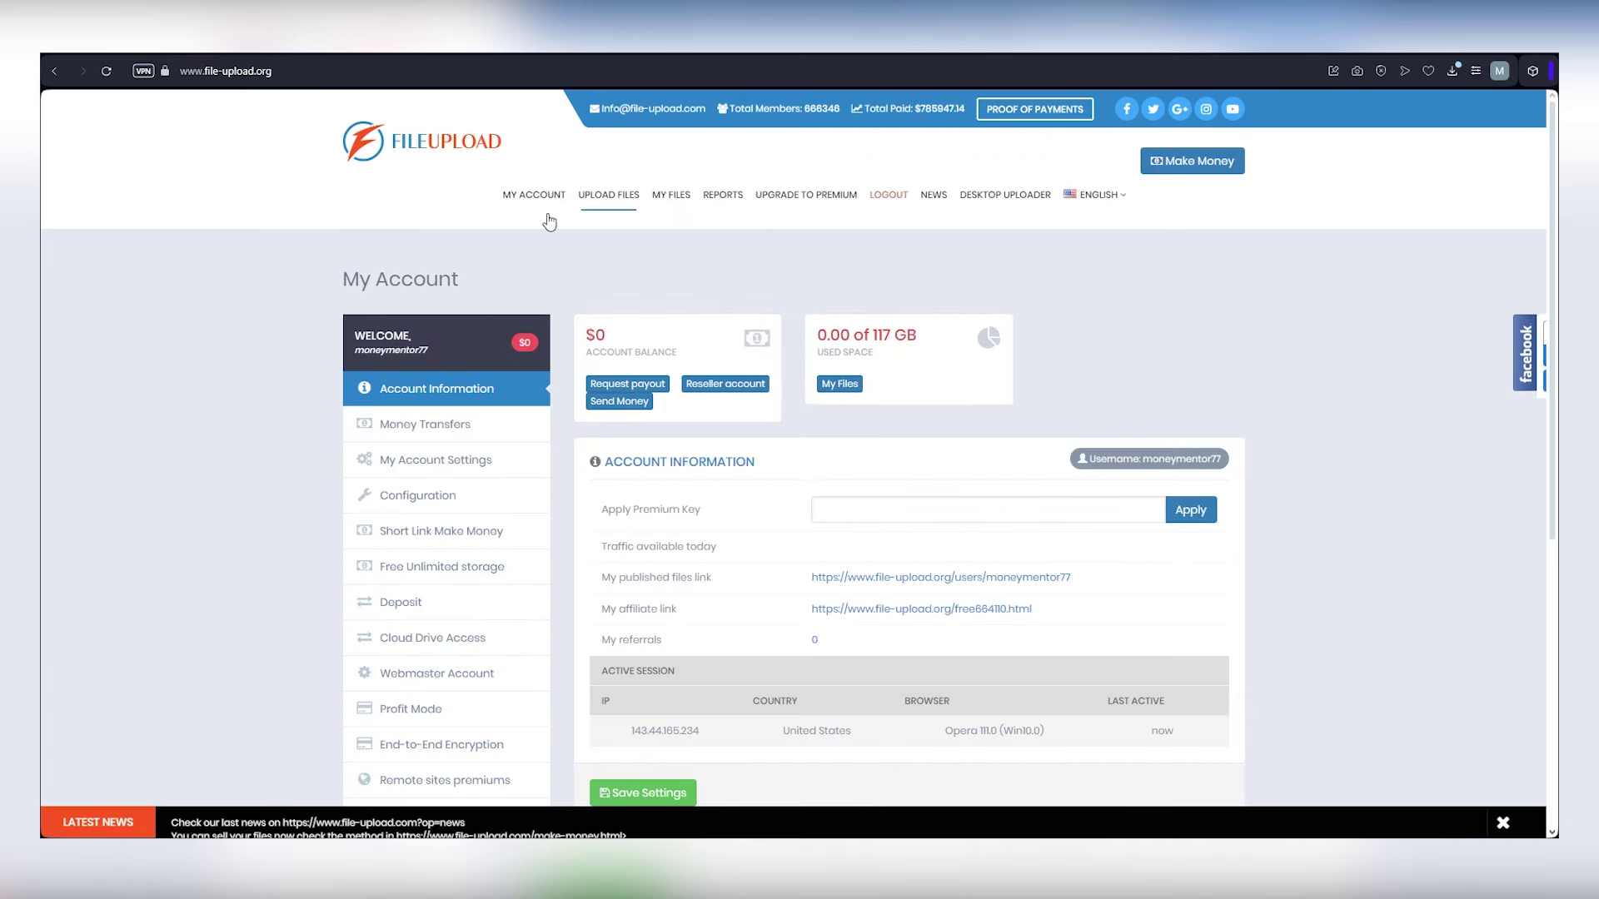
Step: Select and copy the '0.00 of 117 GB' storage figure, then clear the highlight
drag(928, 342, 802, 324)
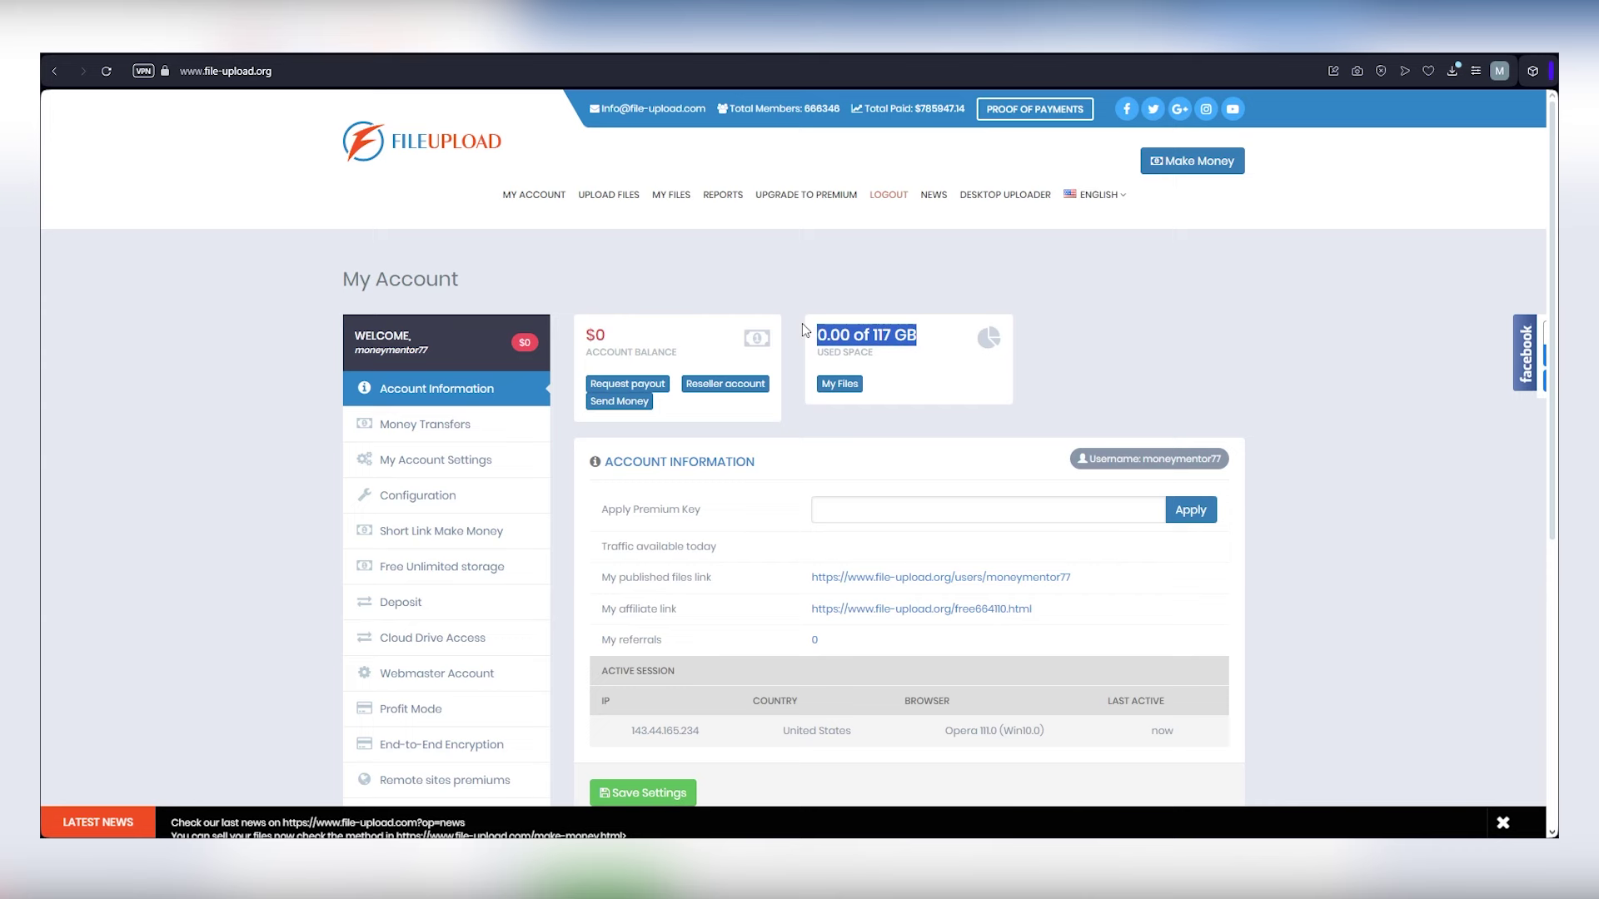
key(ctrl+c)
click(799, 355)
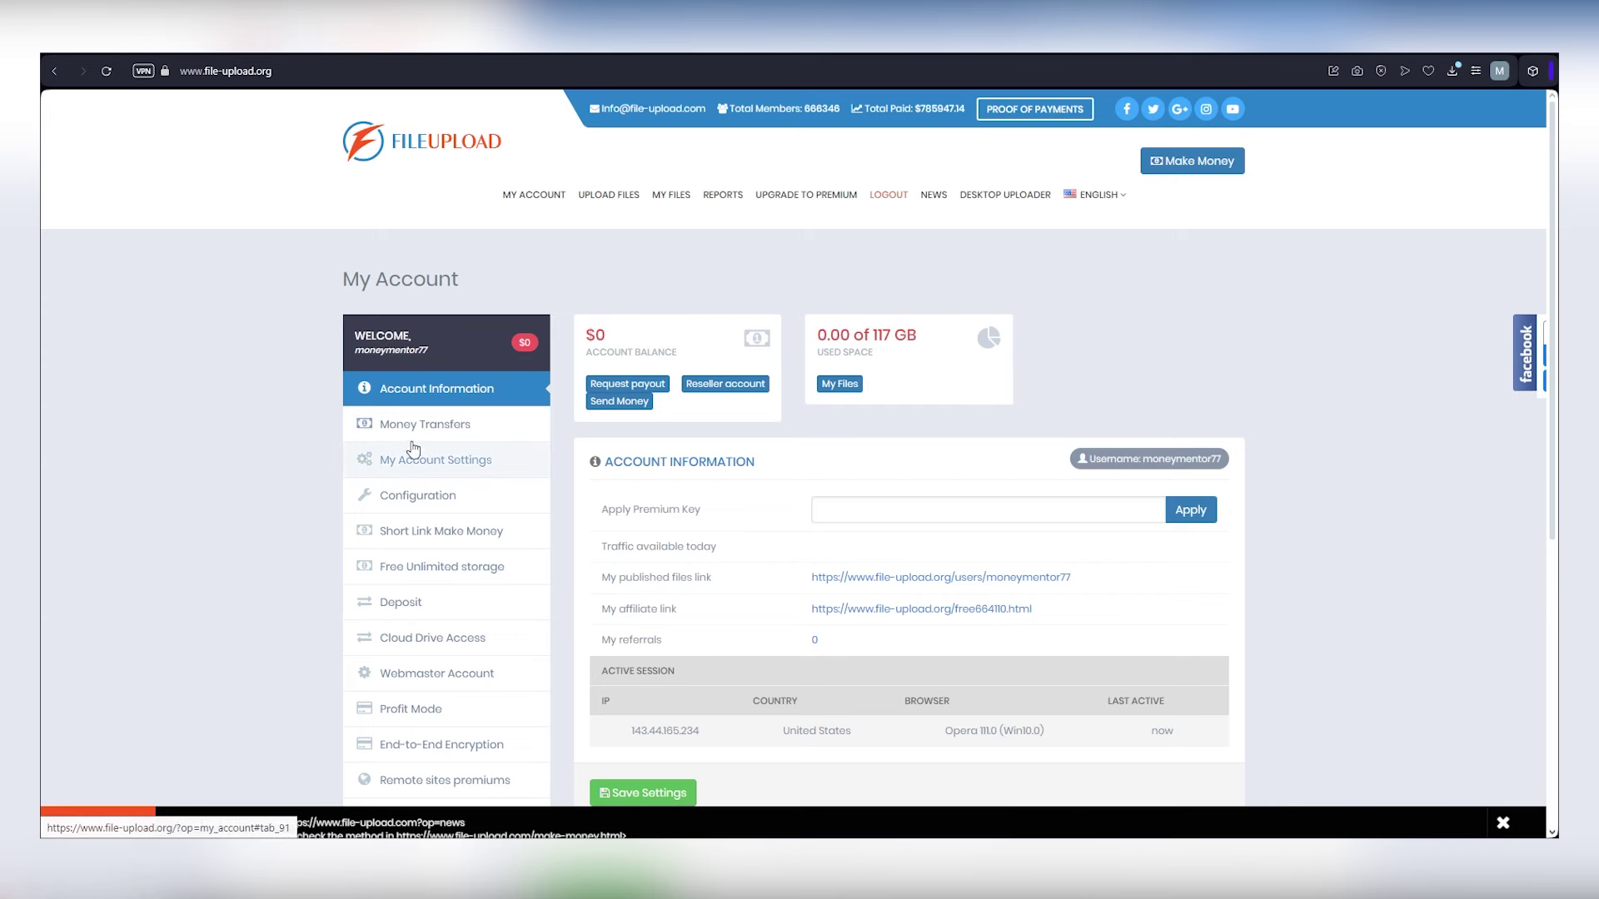
Step: Set the Configuration payout method to Bitcoin and view Account Information
click(417, 500)
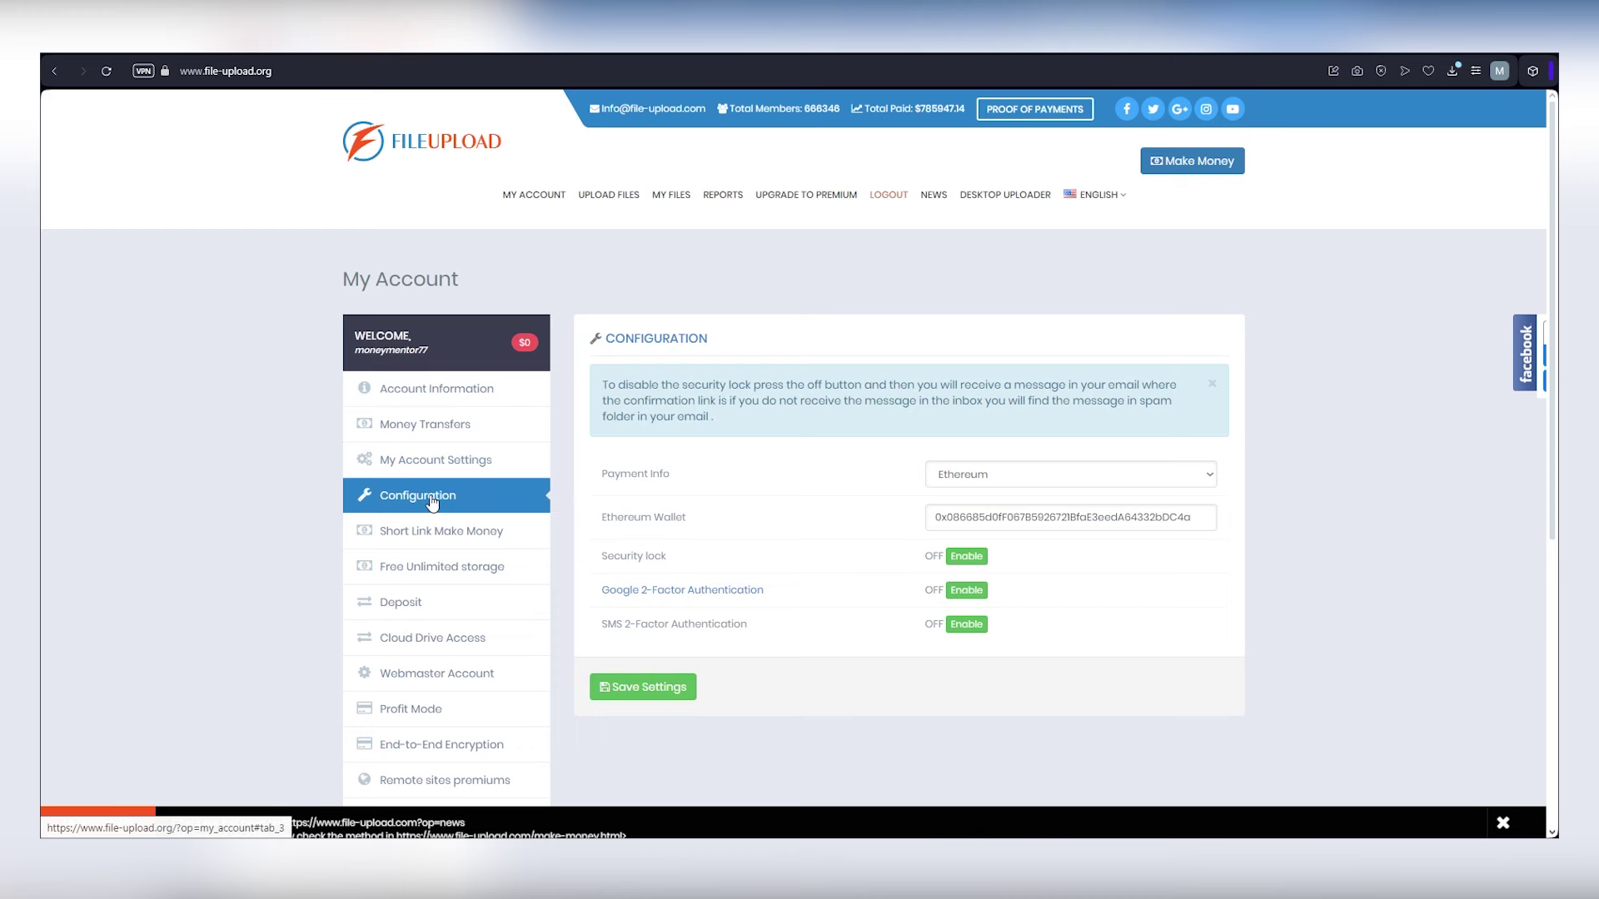
click(998, 480)
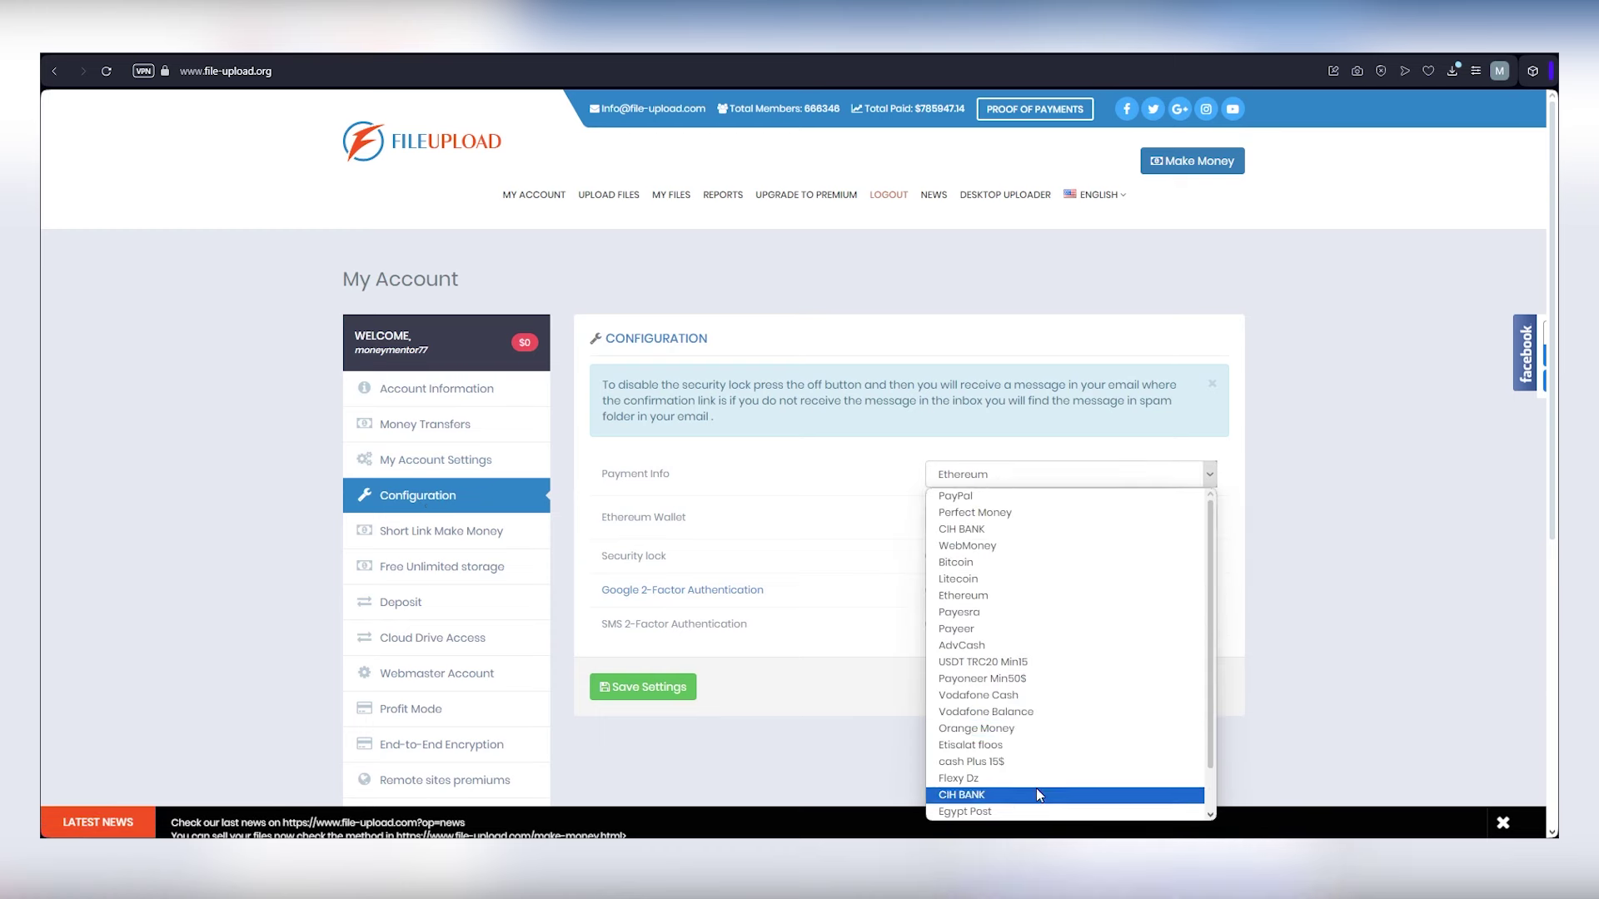
click(963, 564)
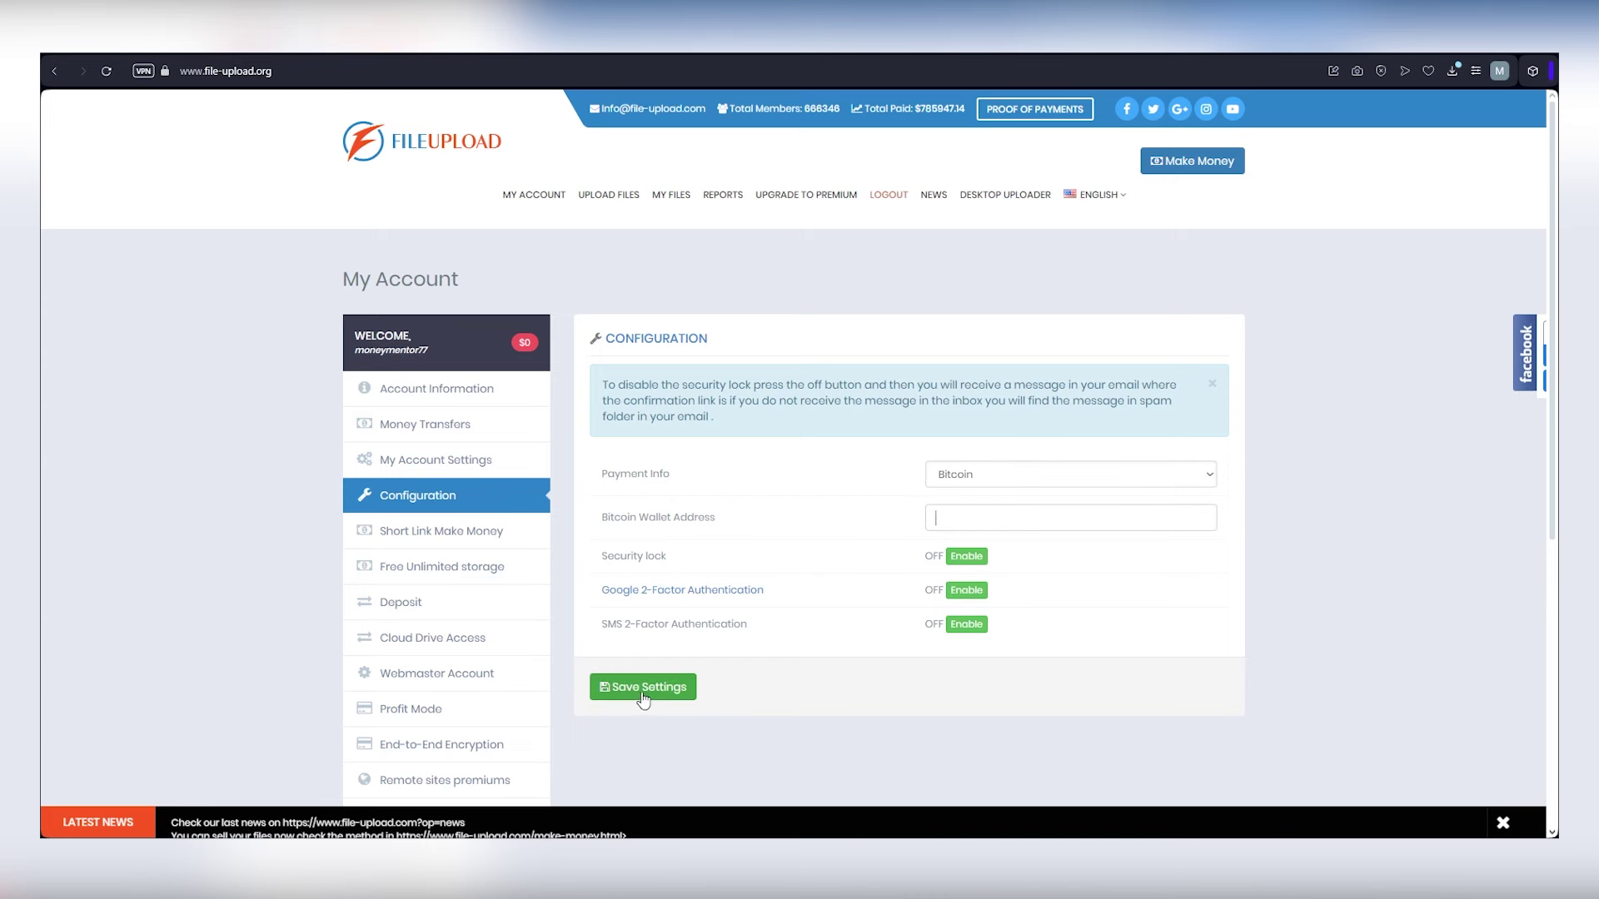
click(440, 389)
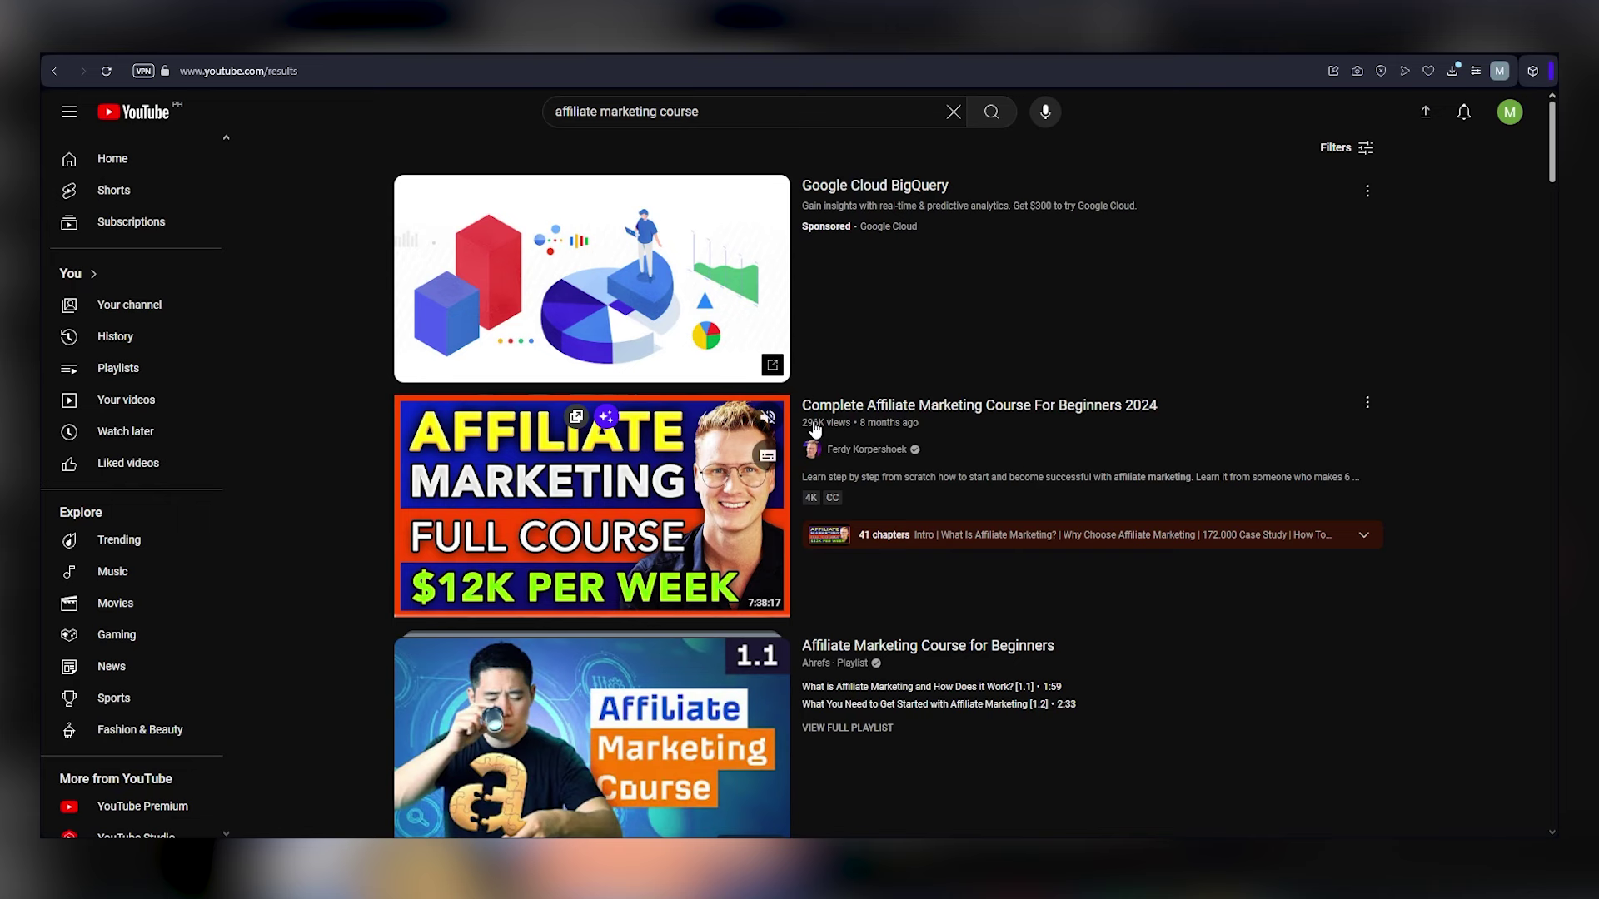
mouse_move(590, 506)
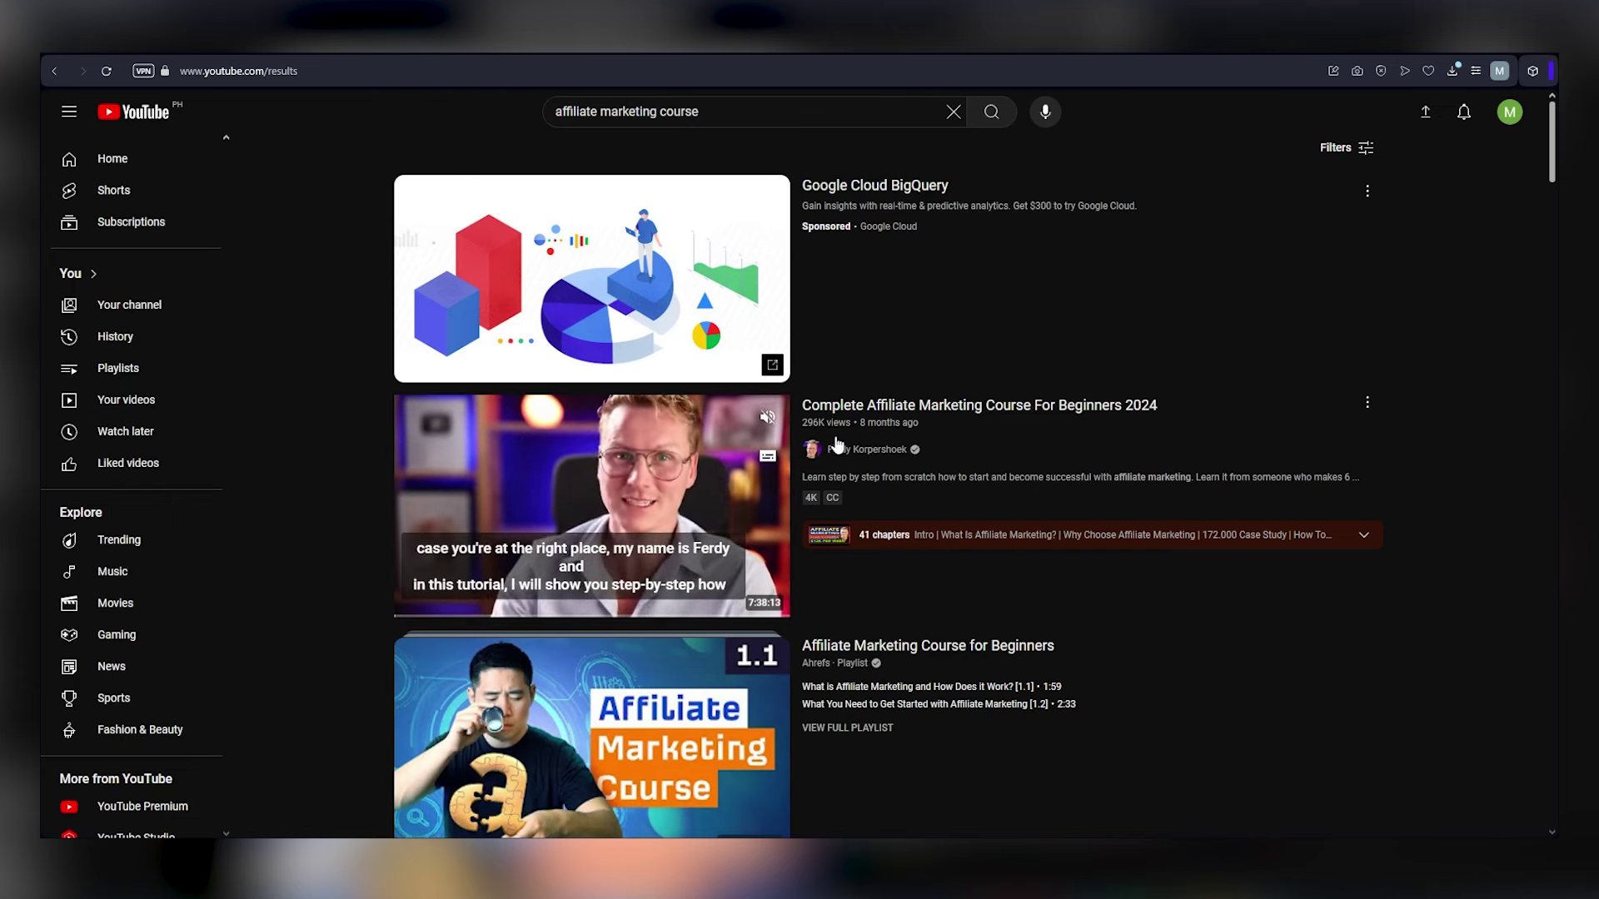
Step: Copy the share link of the 'Complete Affiliate Marketing Course For Beginners 2024' video
click(1370, 407)
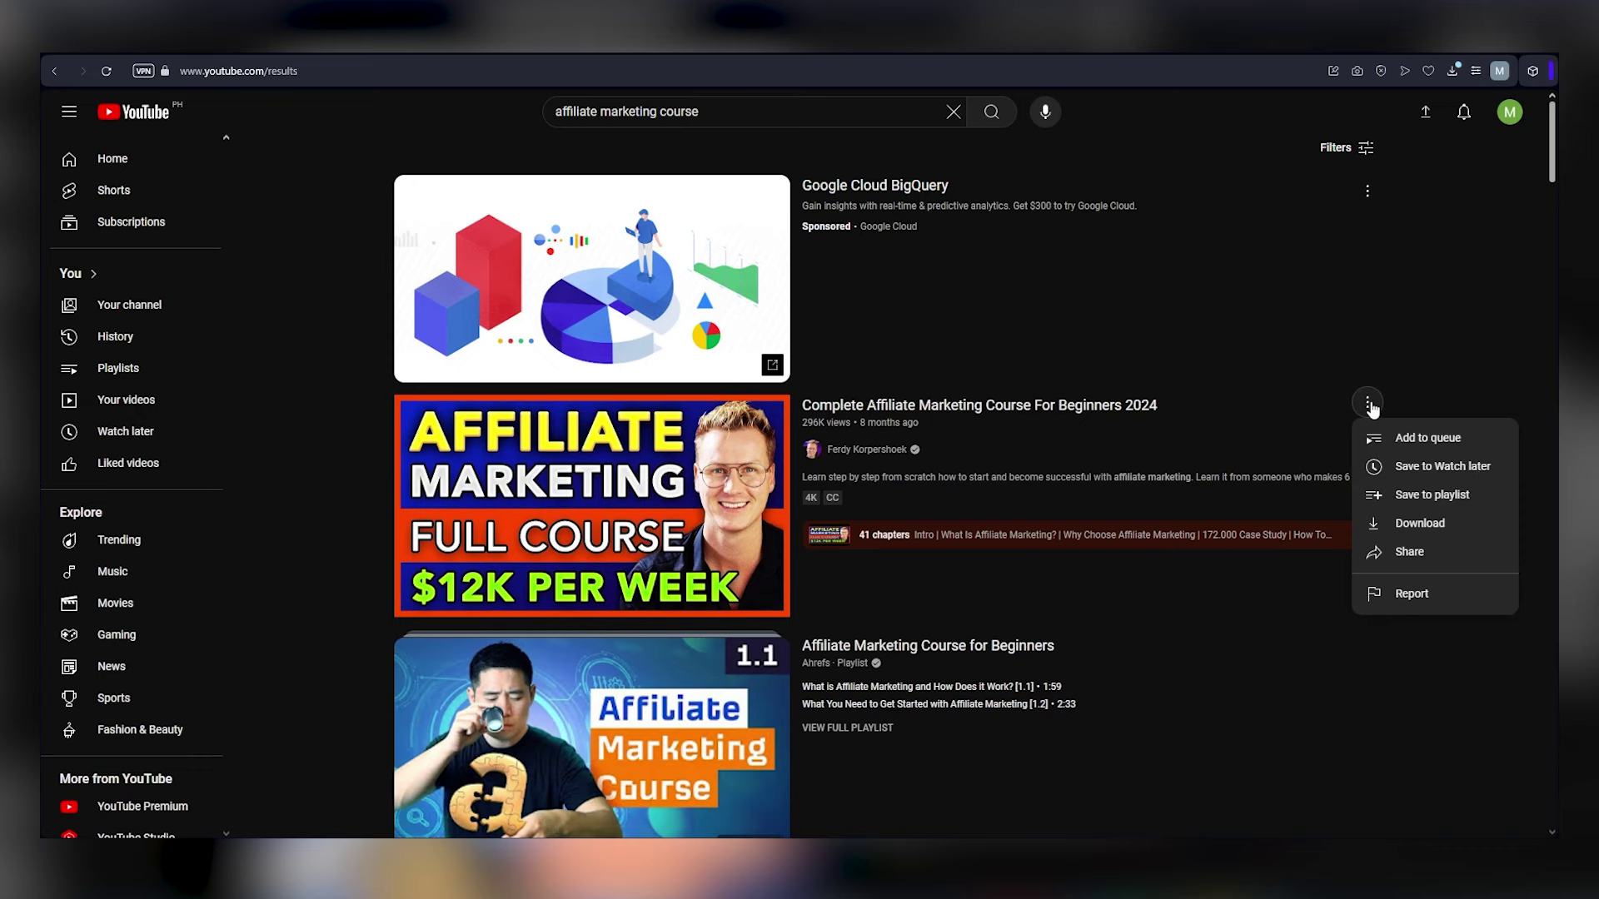
click(1410, 552)
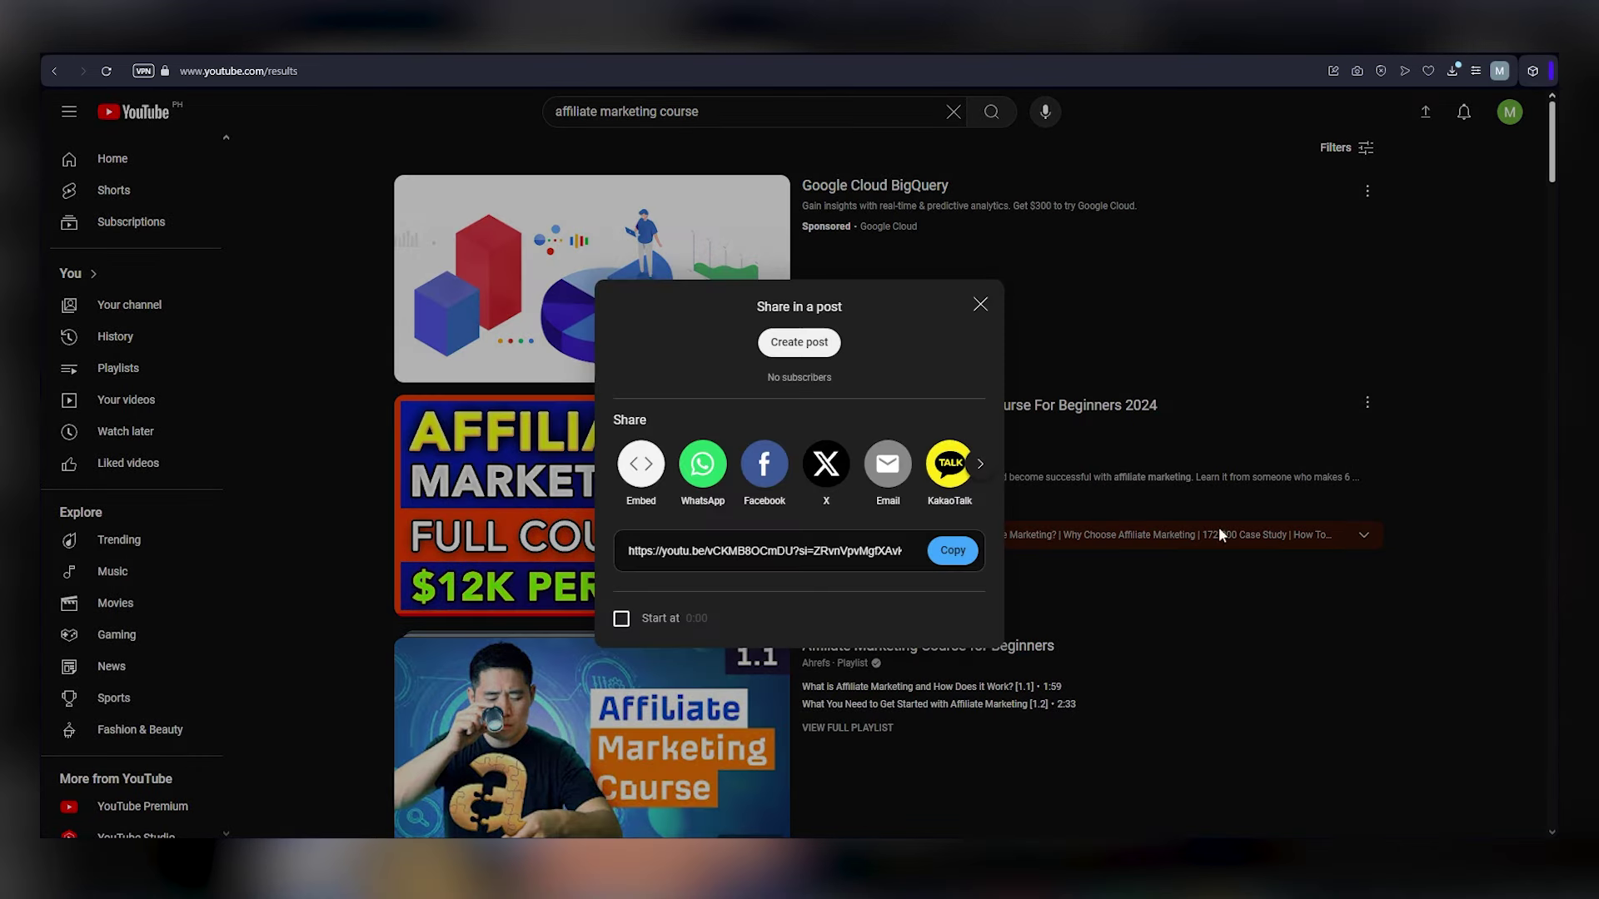
click(946, 553)
click(981, 306)
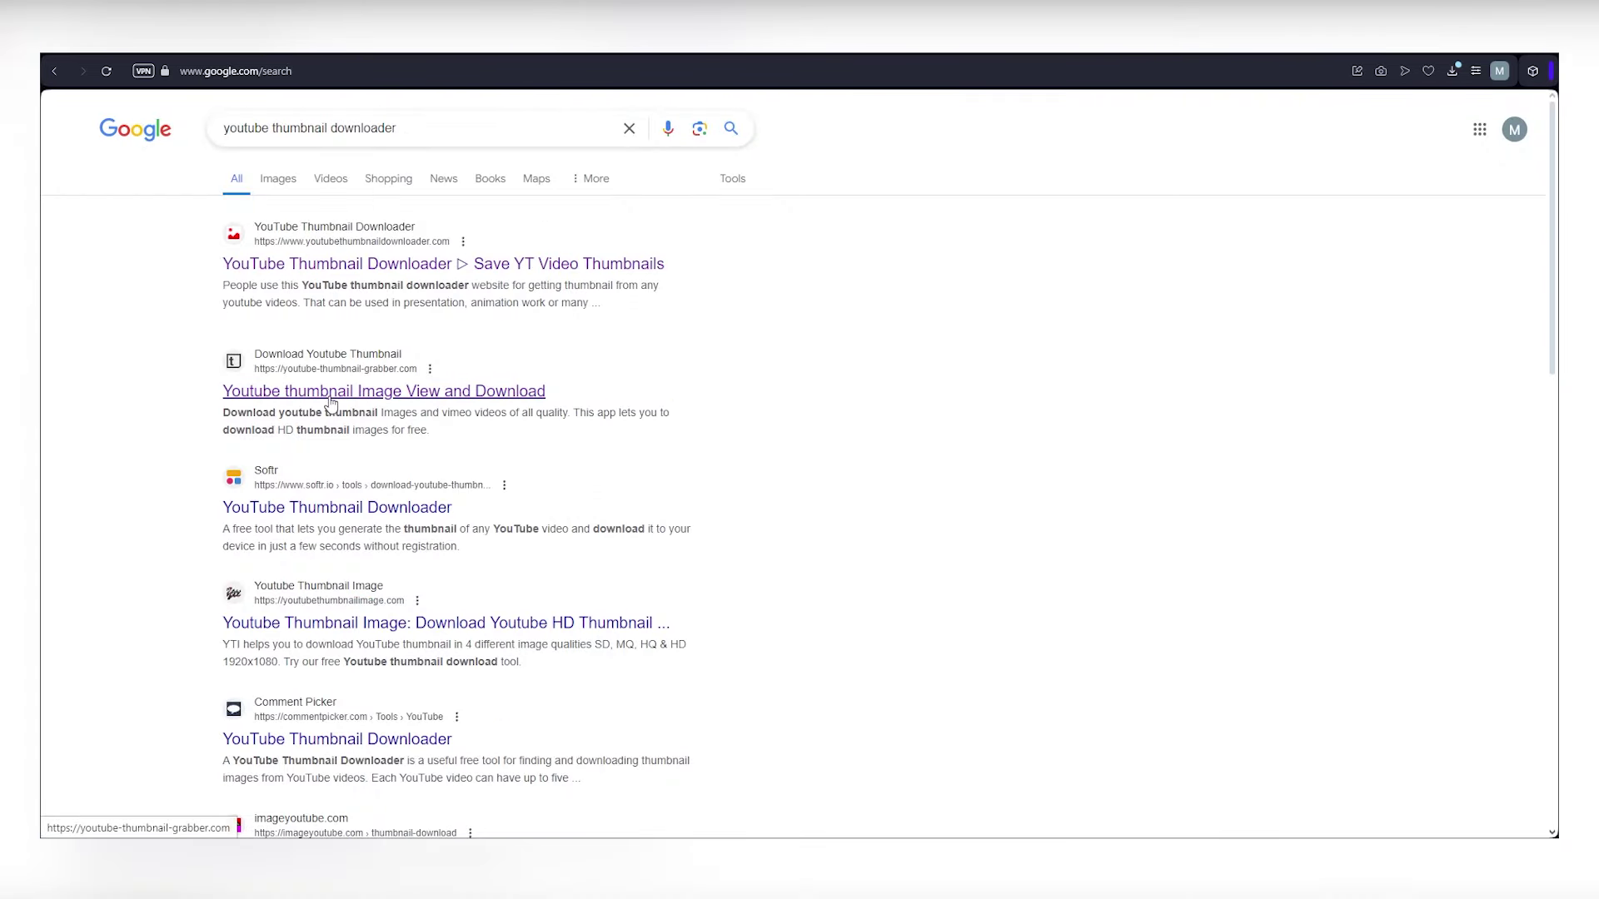
Step: Paste the course link into YouTube Thumbnail Grabber and save the HD thumbnail image
click(375, 393)
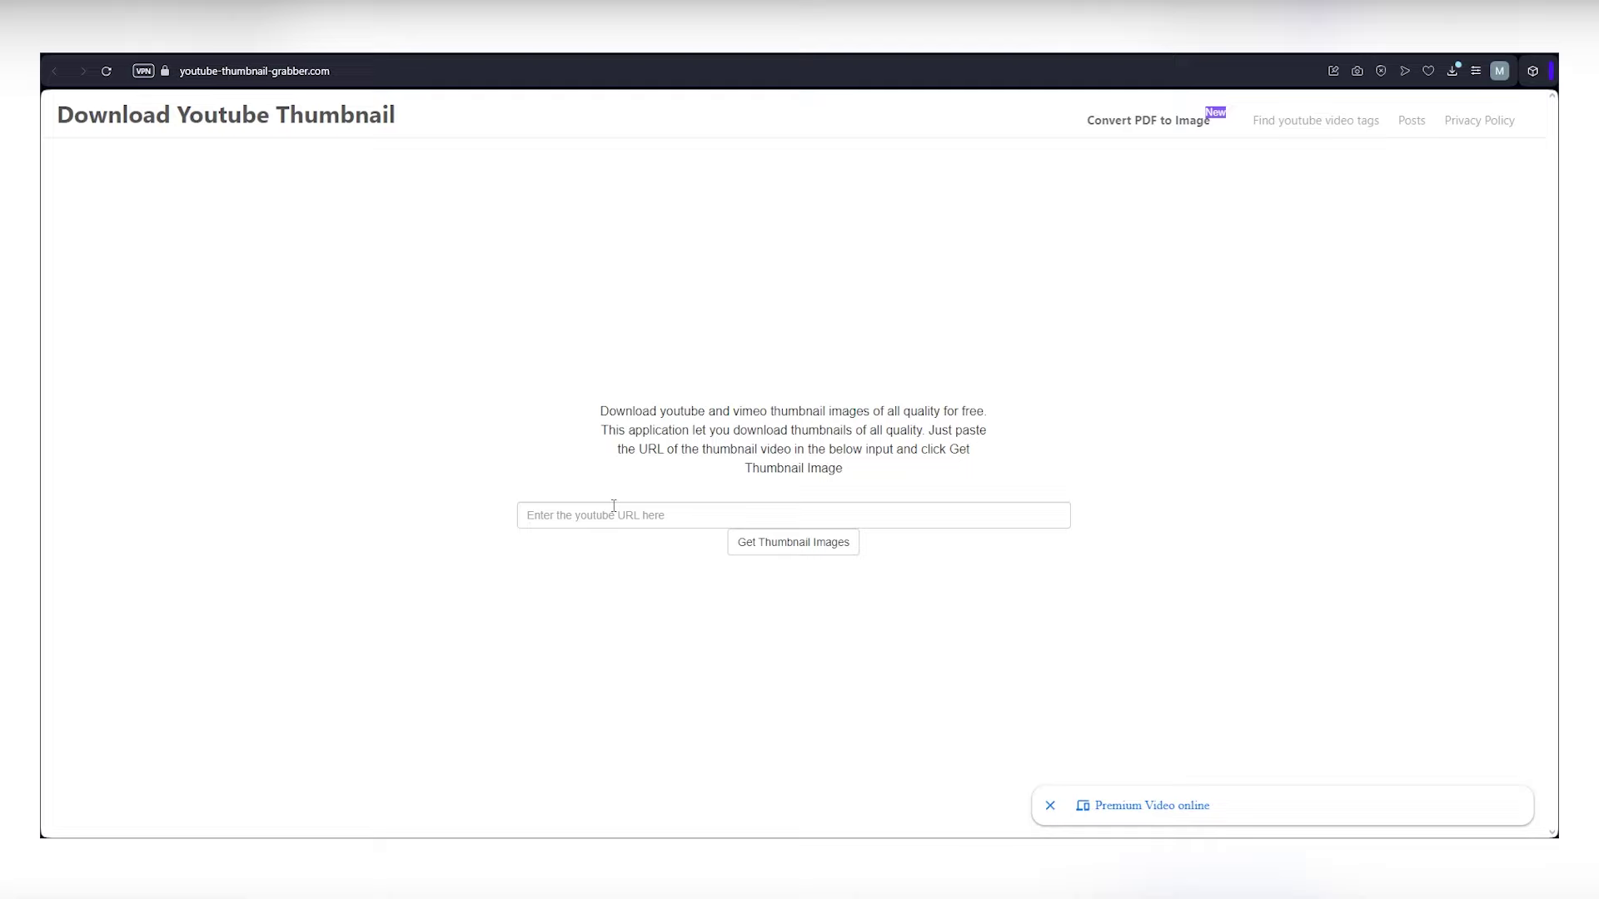
click(609, 515)
key(ctrl+v)
click(822, 545)
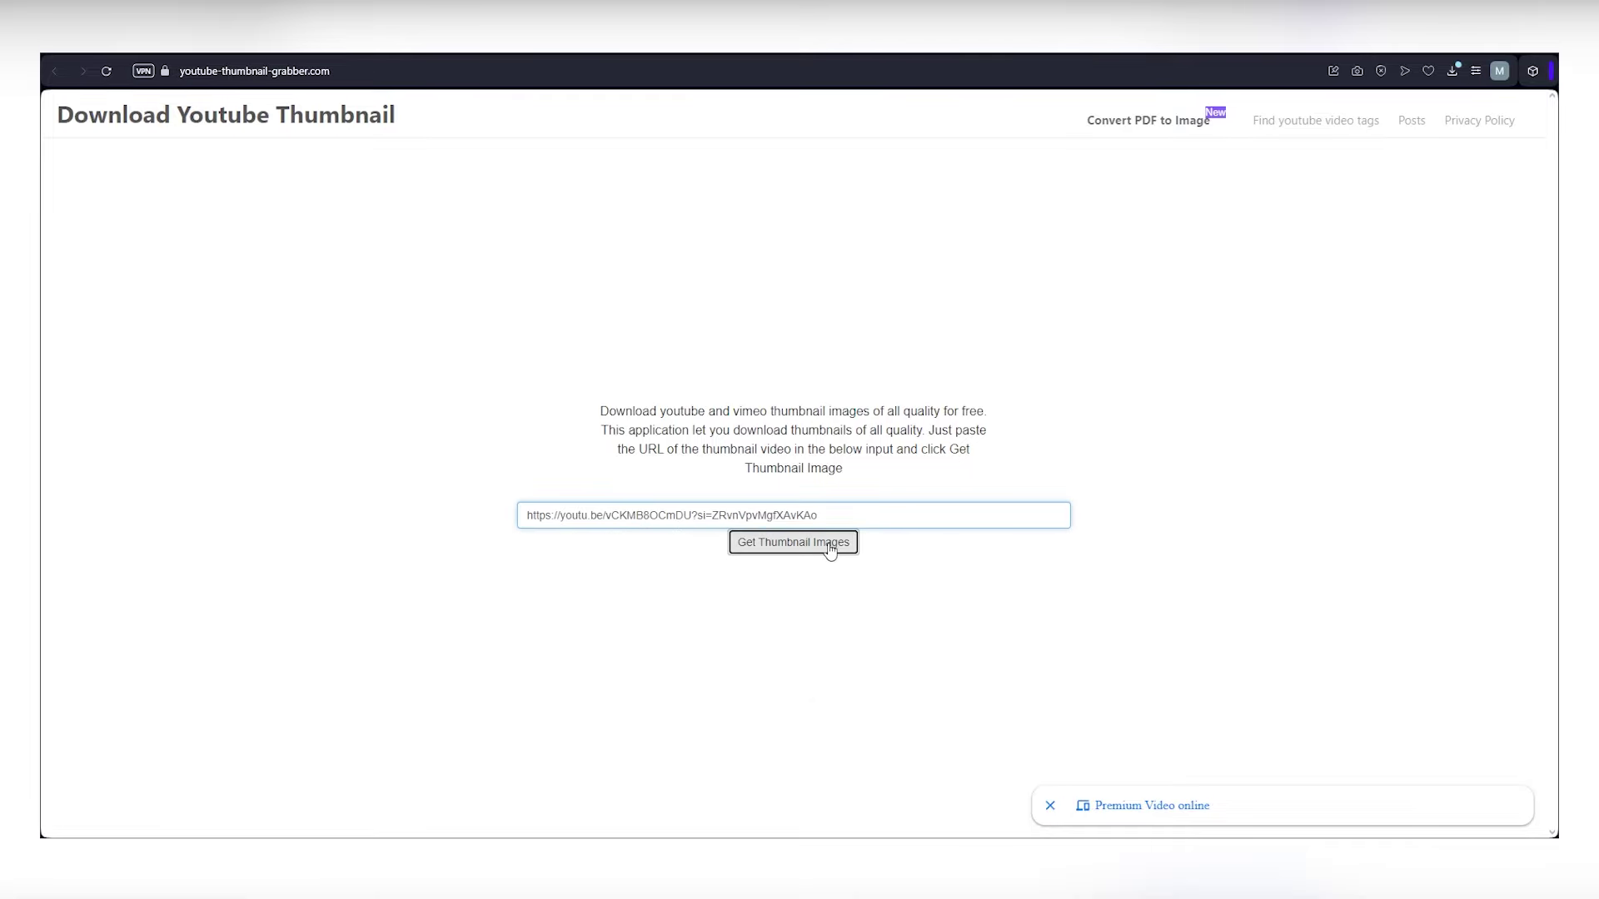
scroll(908, 494, down, 2)
scroll(908, 493, down, 1)
scroll(961, 479, down, 2)
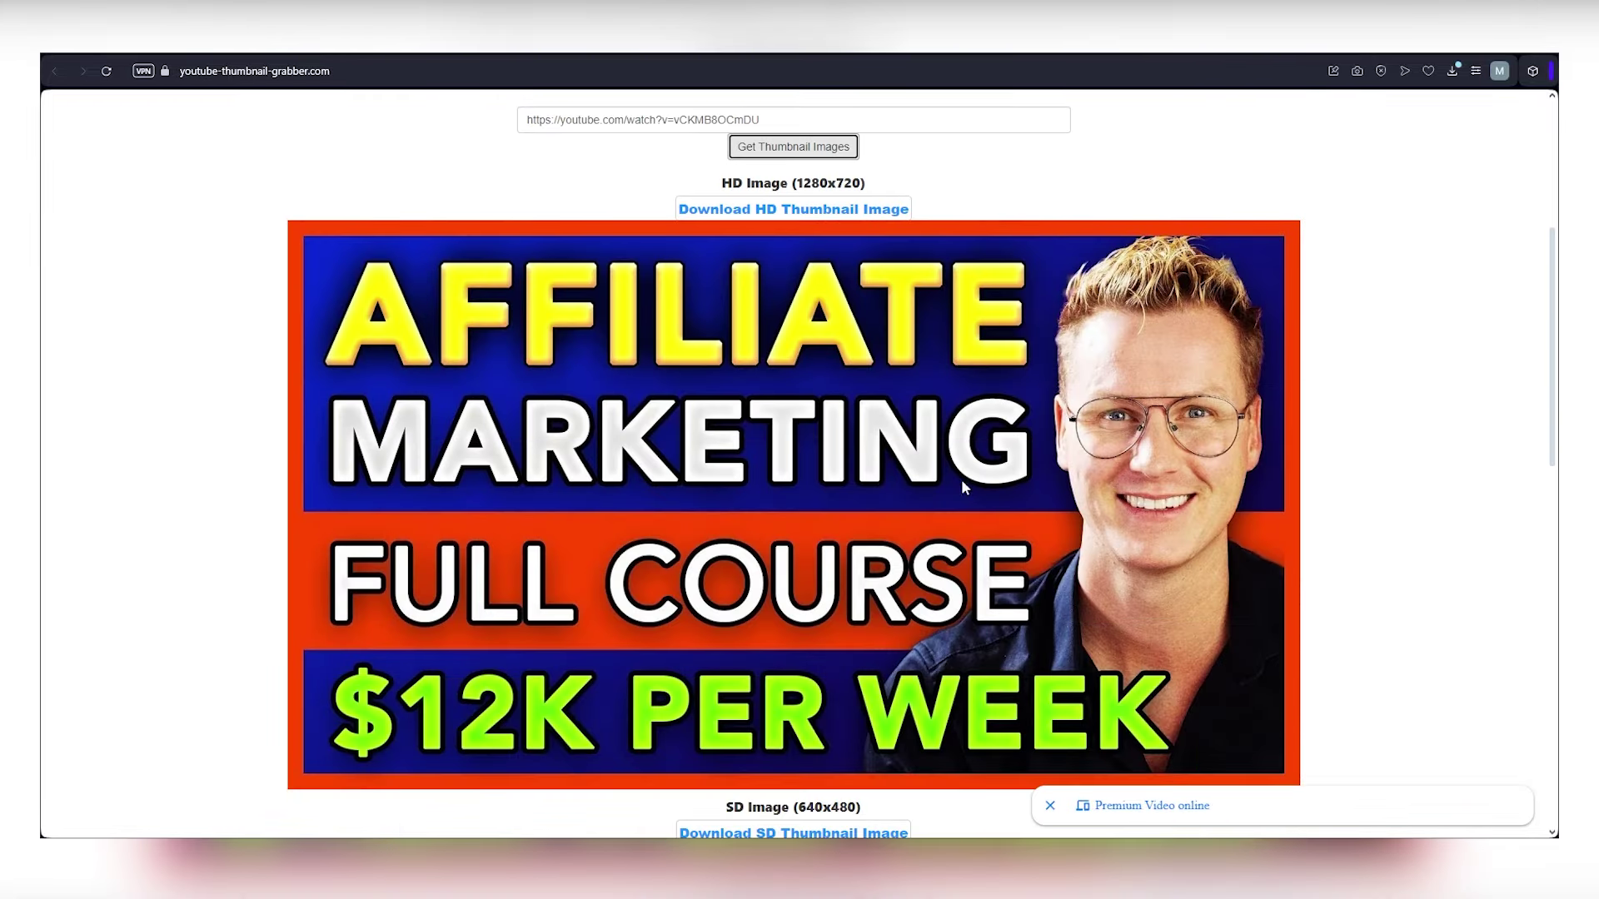
right_click(866, 499)
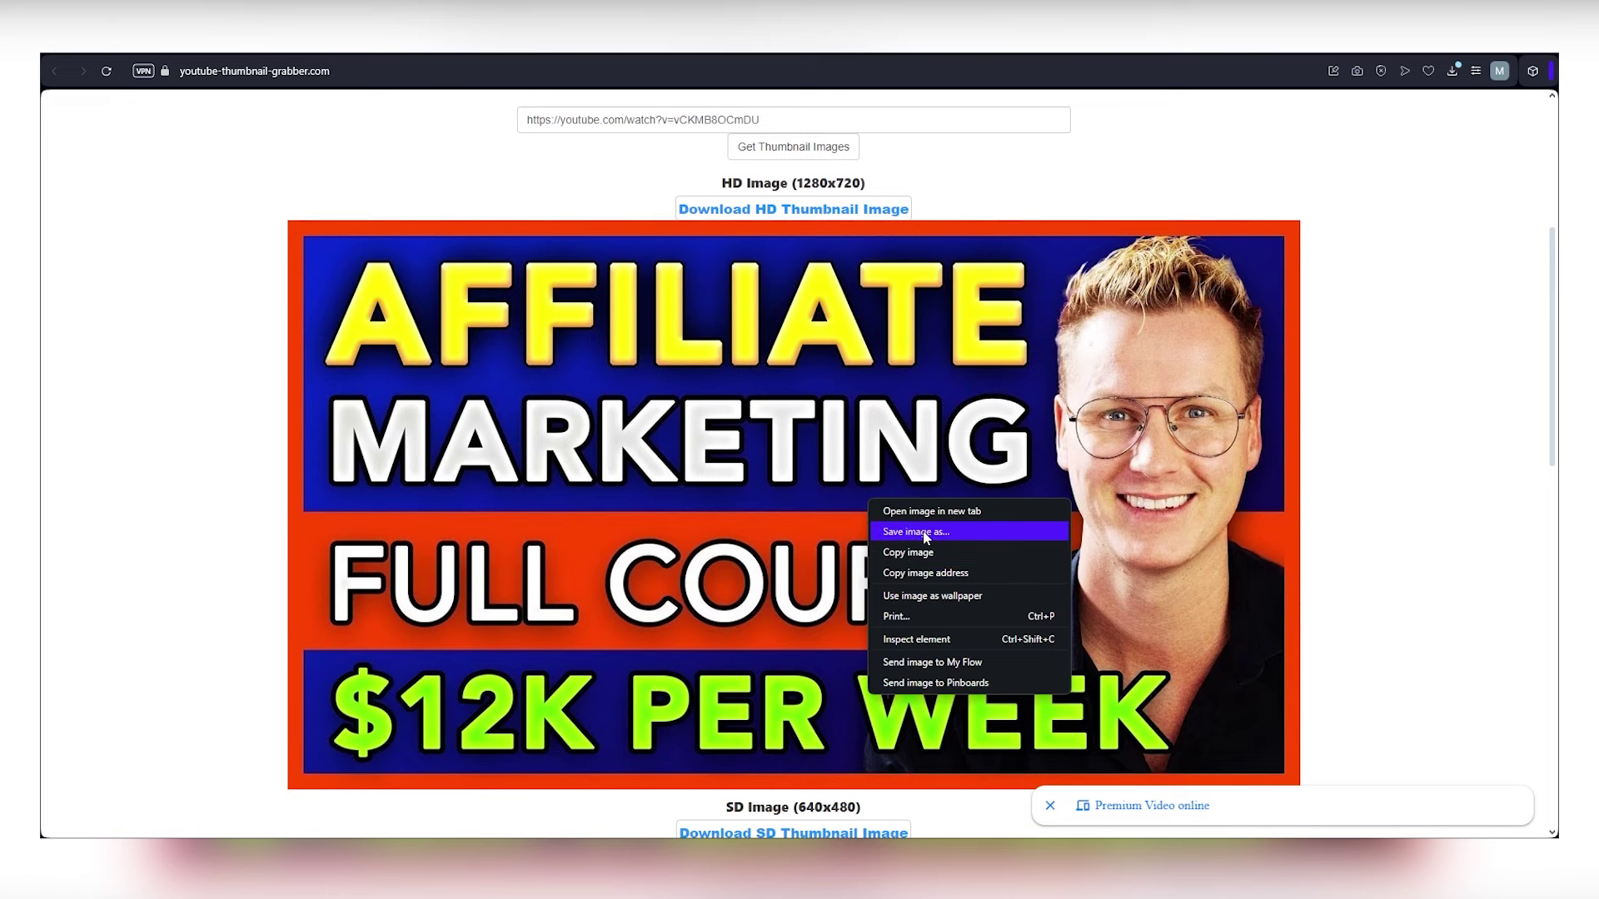
click(1366, 515)
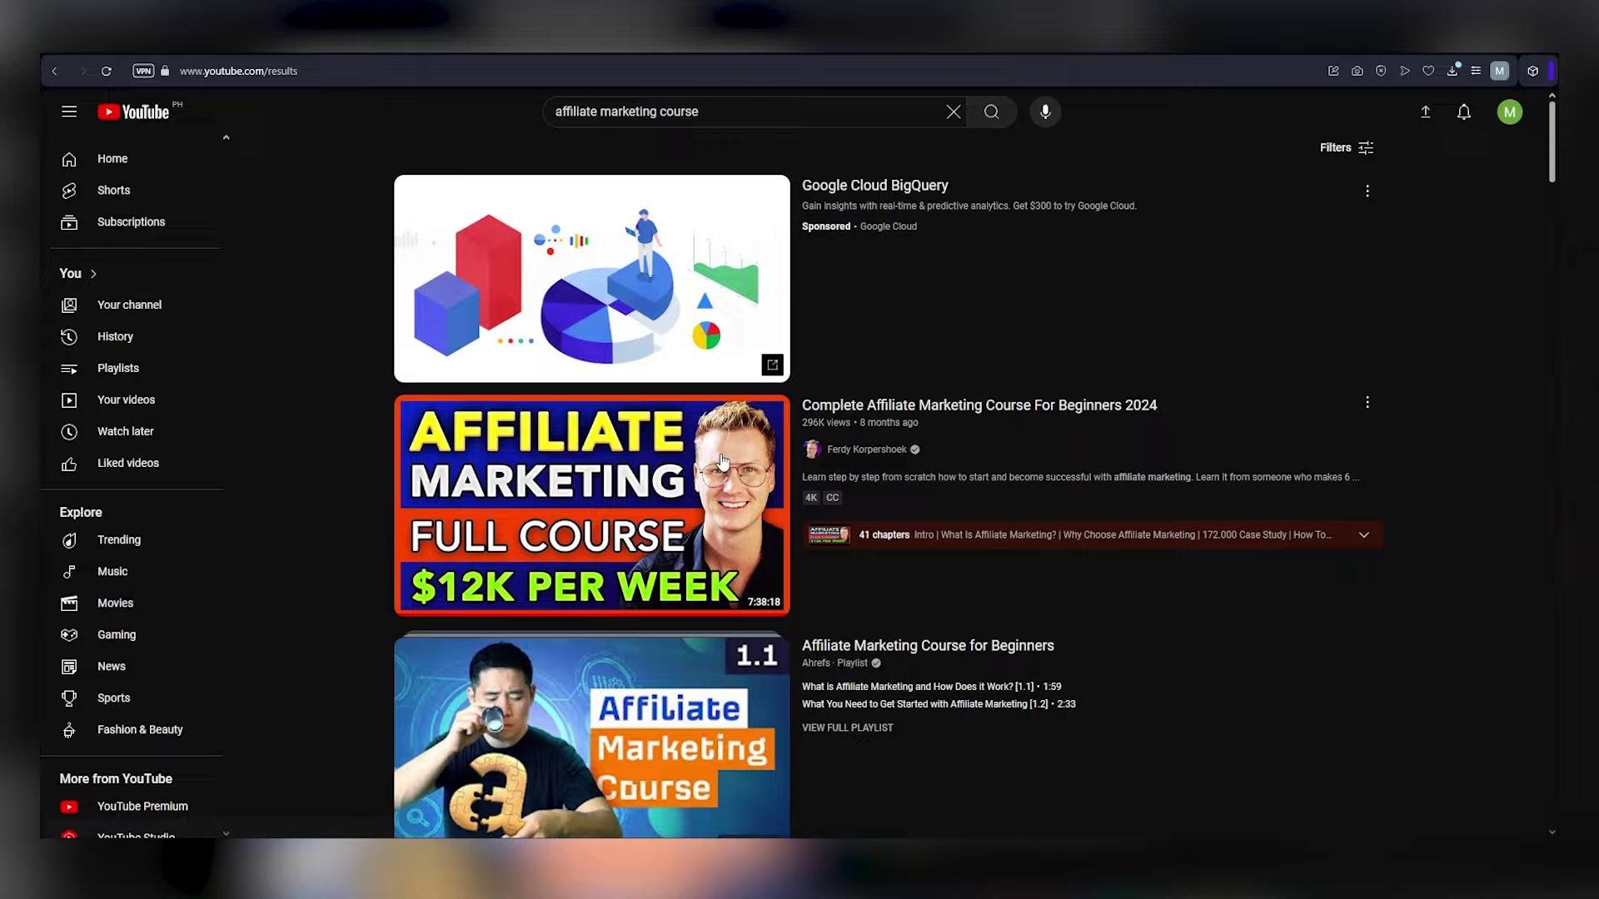
scroll(796, 487, down, 5)
scroll(796, 487, down, 5)
scroll(796, 488, down, 3)
scroll(797, 496, down, 4)
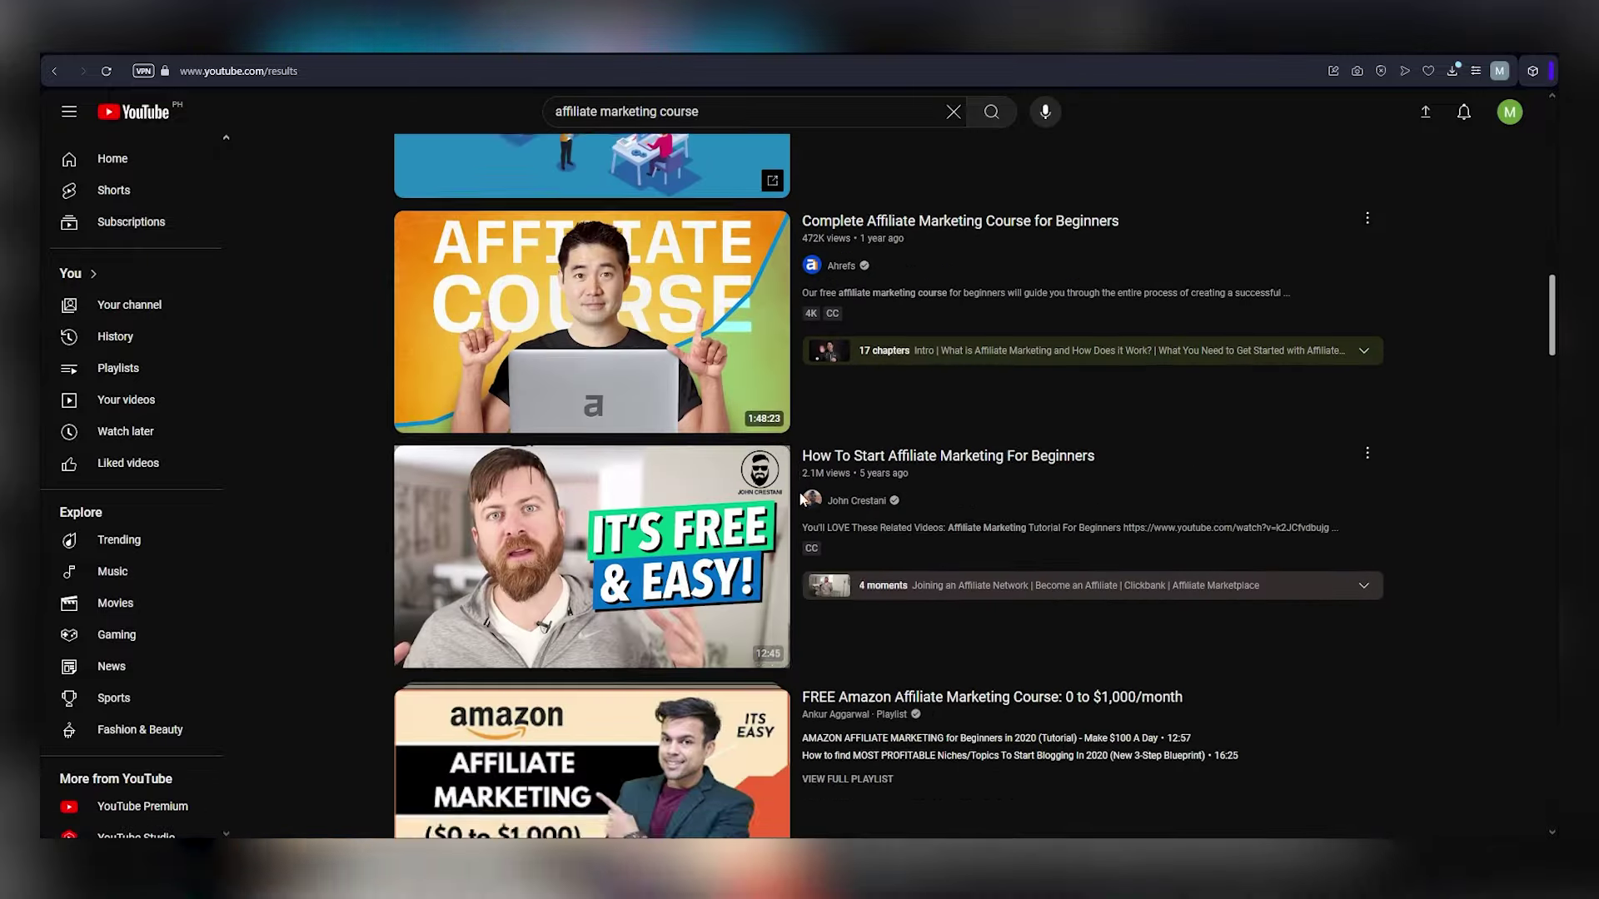
scroll(812, 481, down, 1)
scroll(831, 469, down, 1)
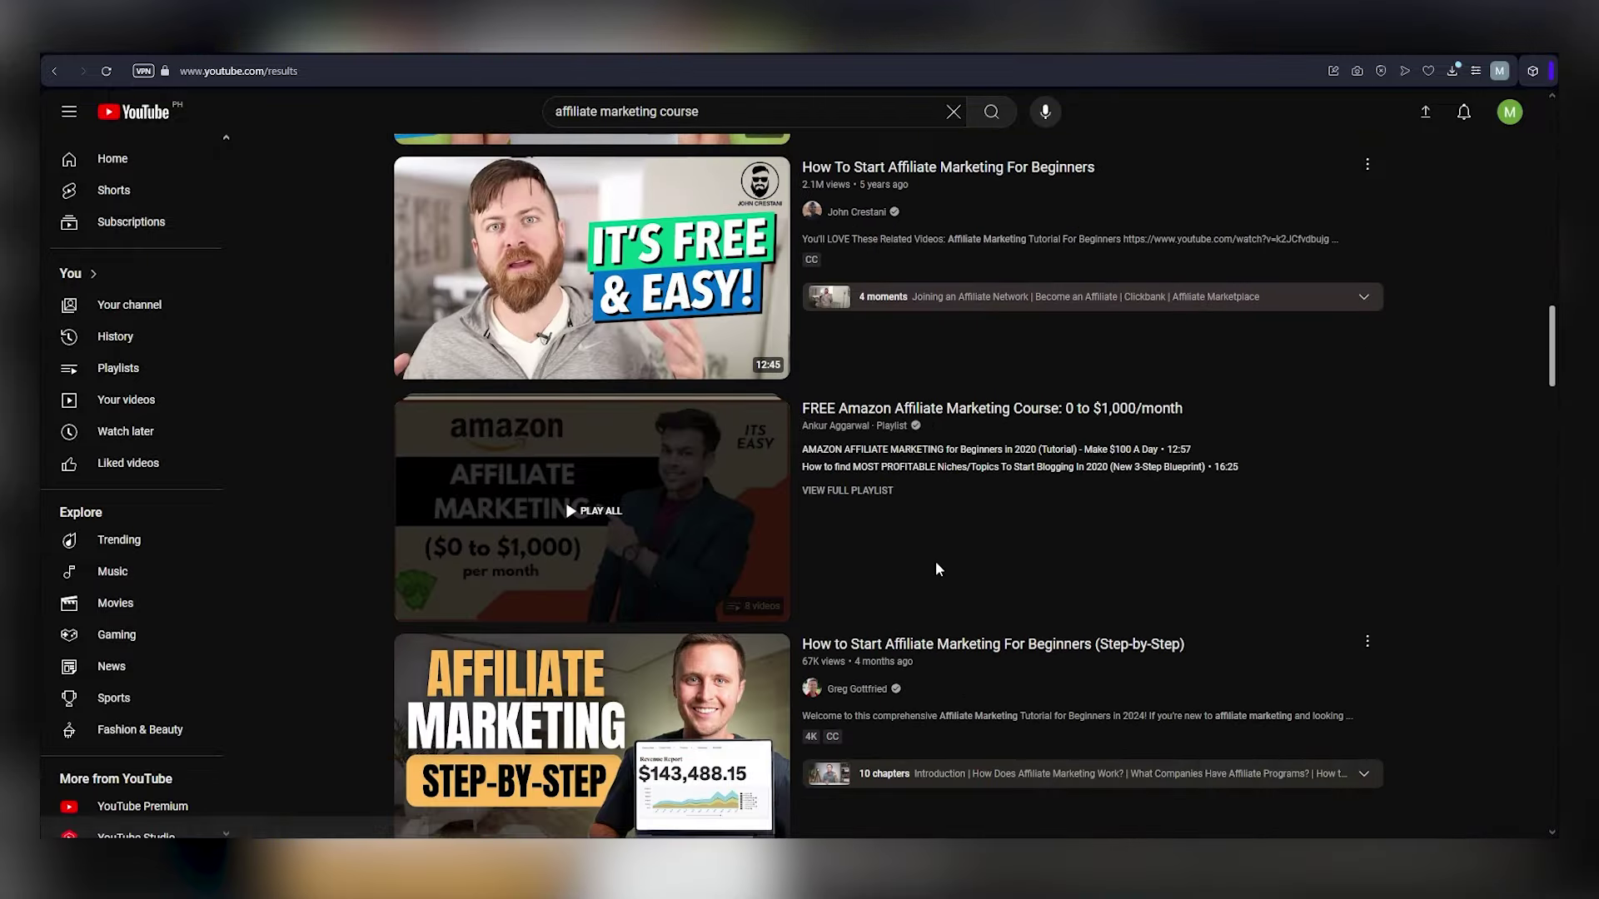
scroll(1127, 560, up, 2)
scroll(1135, 587, up, 1)
scroll(1218, 598, up, 2)
scroll(1125, 575, up, 3)
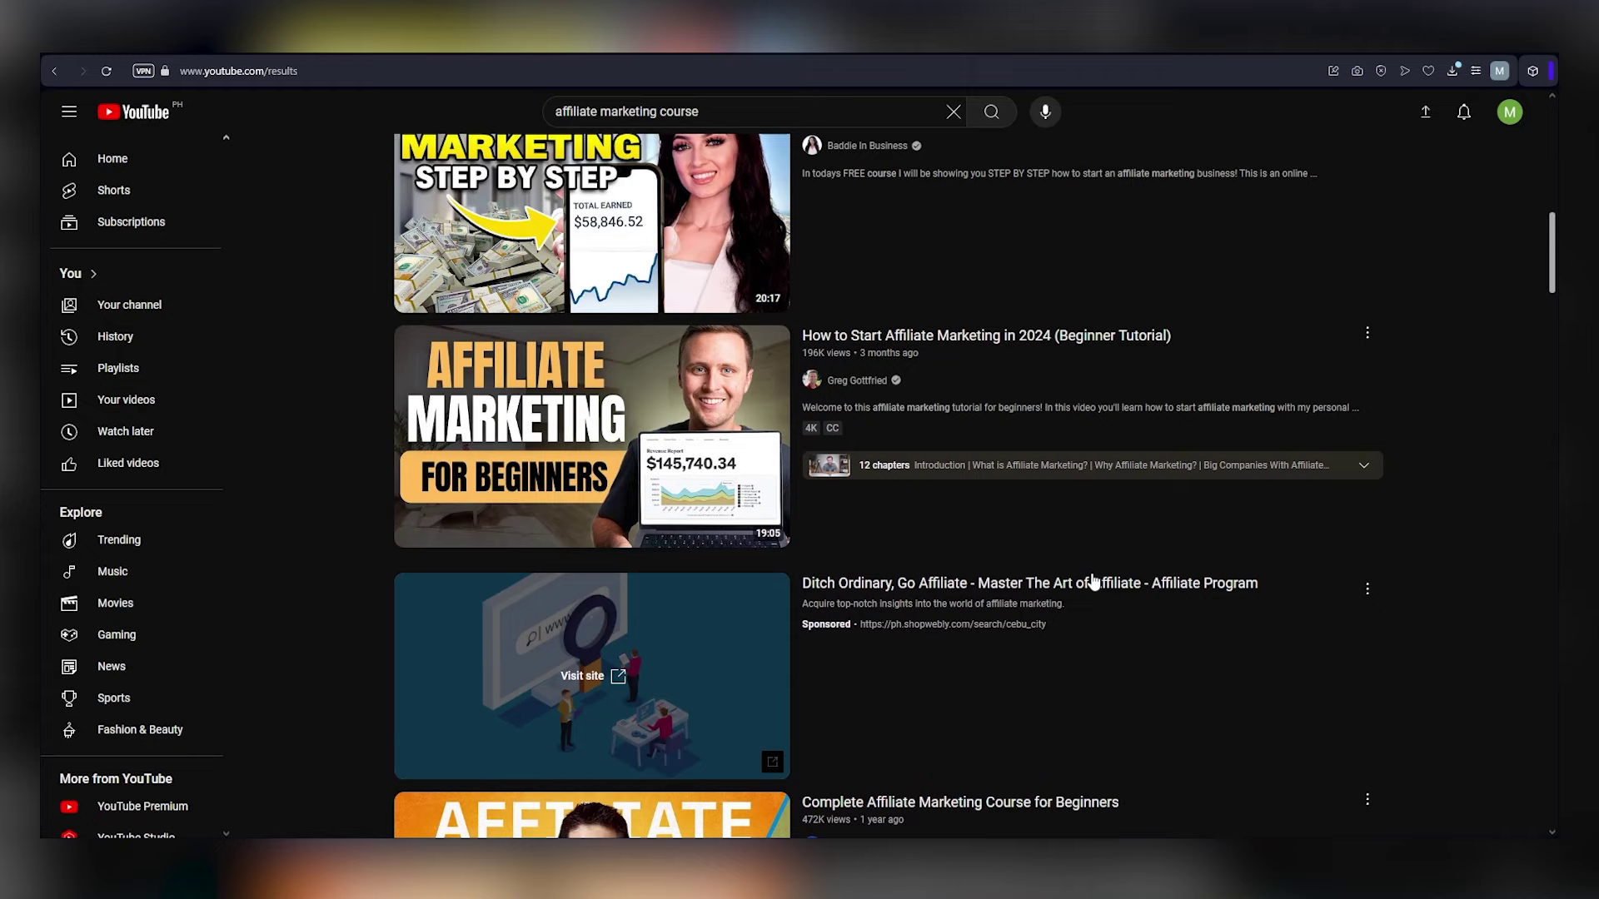
scroll(1069, 556, up, 3)
scroll(1062, 562, up, 3)
scroll(1059, 571, up, 3)
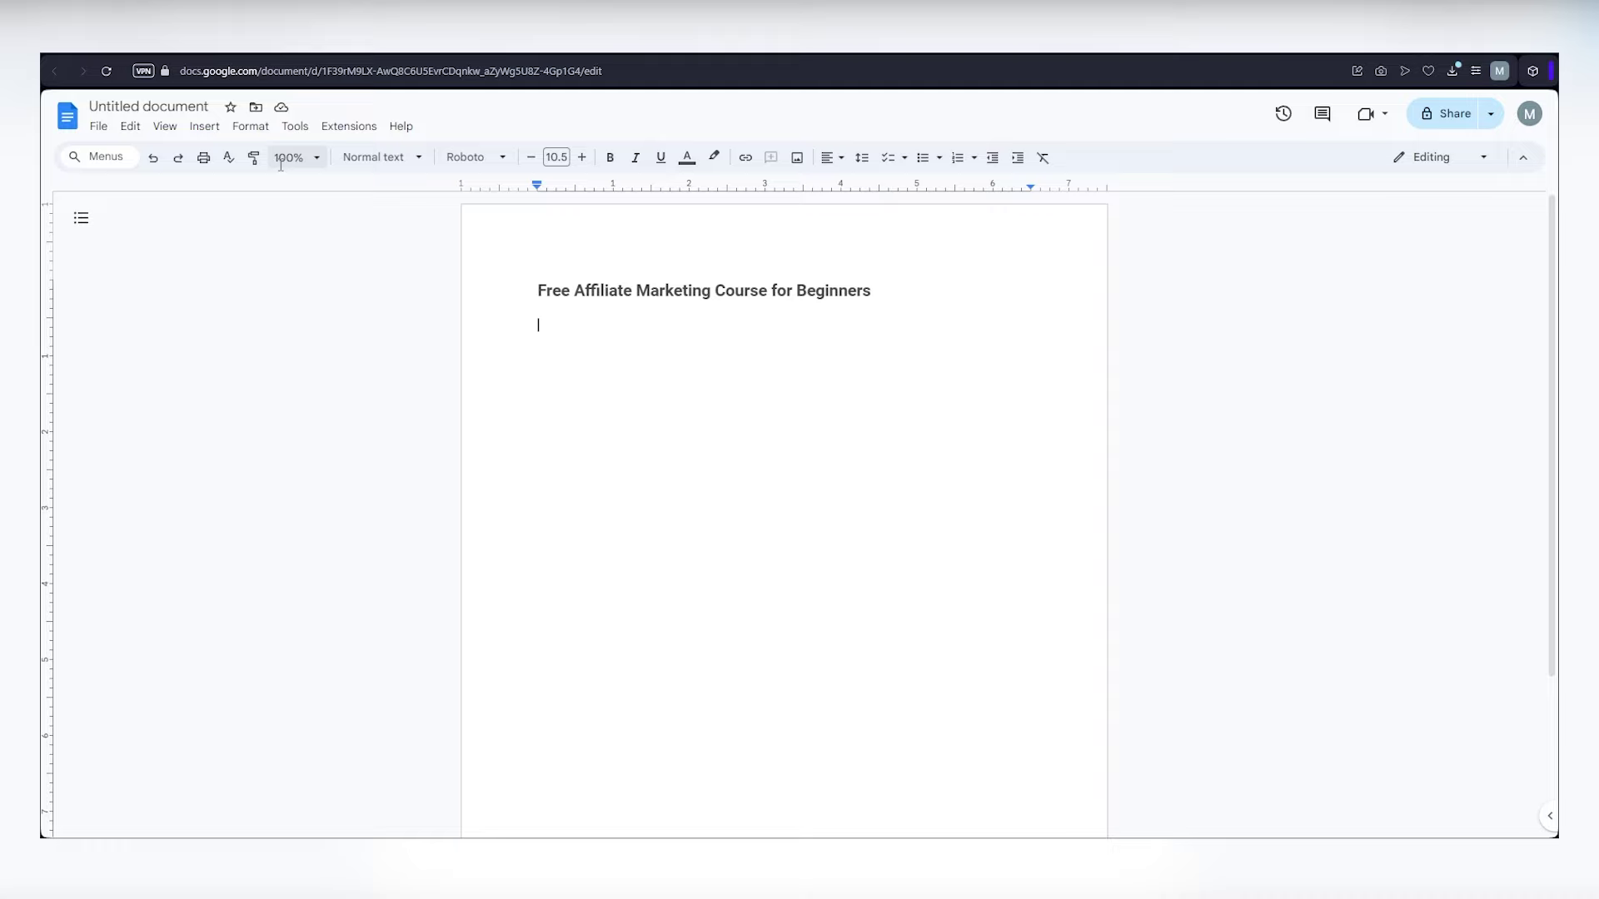
Step: Upload the Affiliate Marketing thumbnail below the heading and place the caret beneath it
click(204, 127)
mouse_move(230, 153)
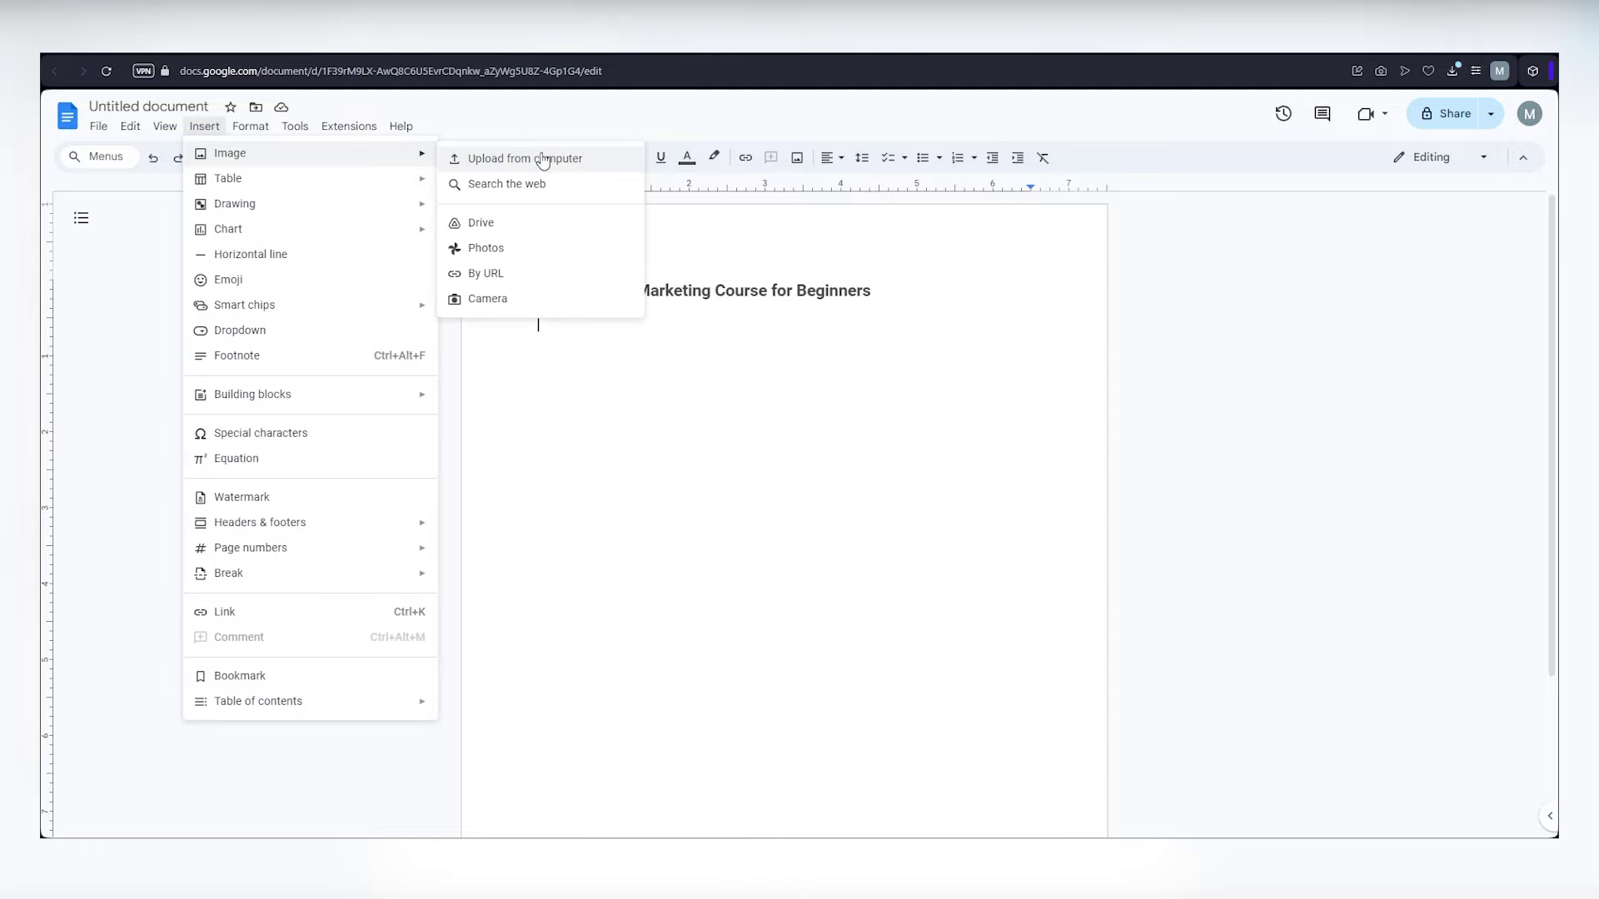
click(550, 160)
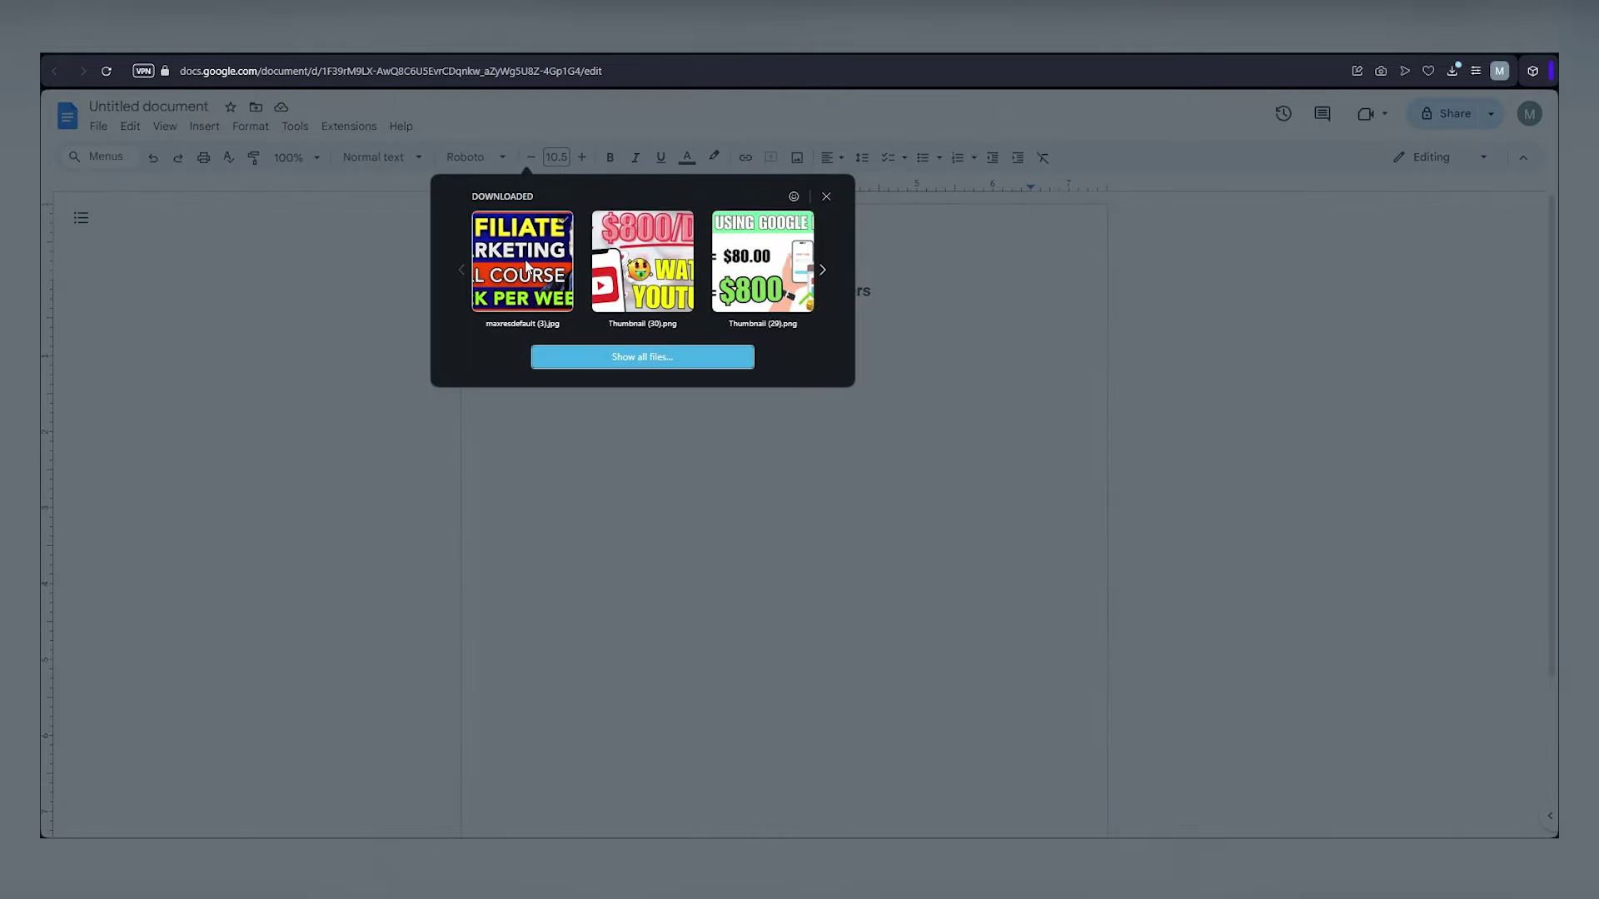
click(525, 265)
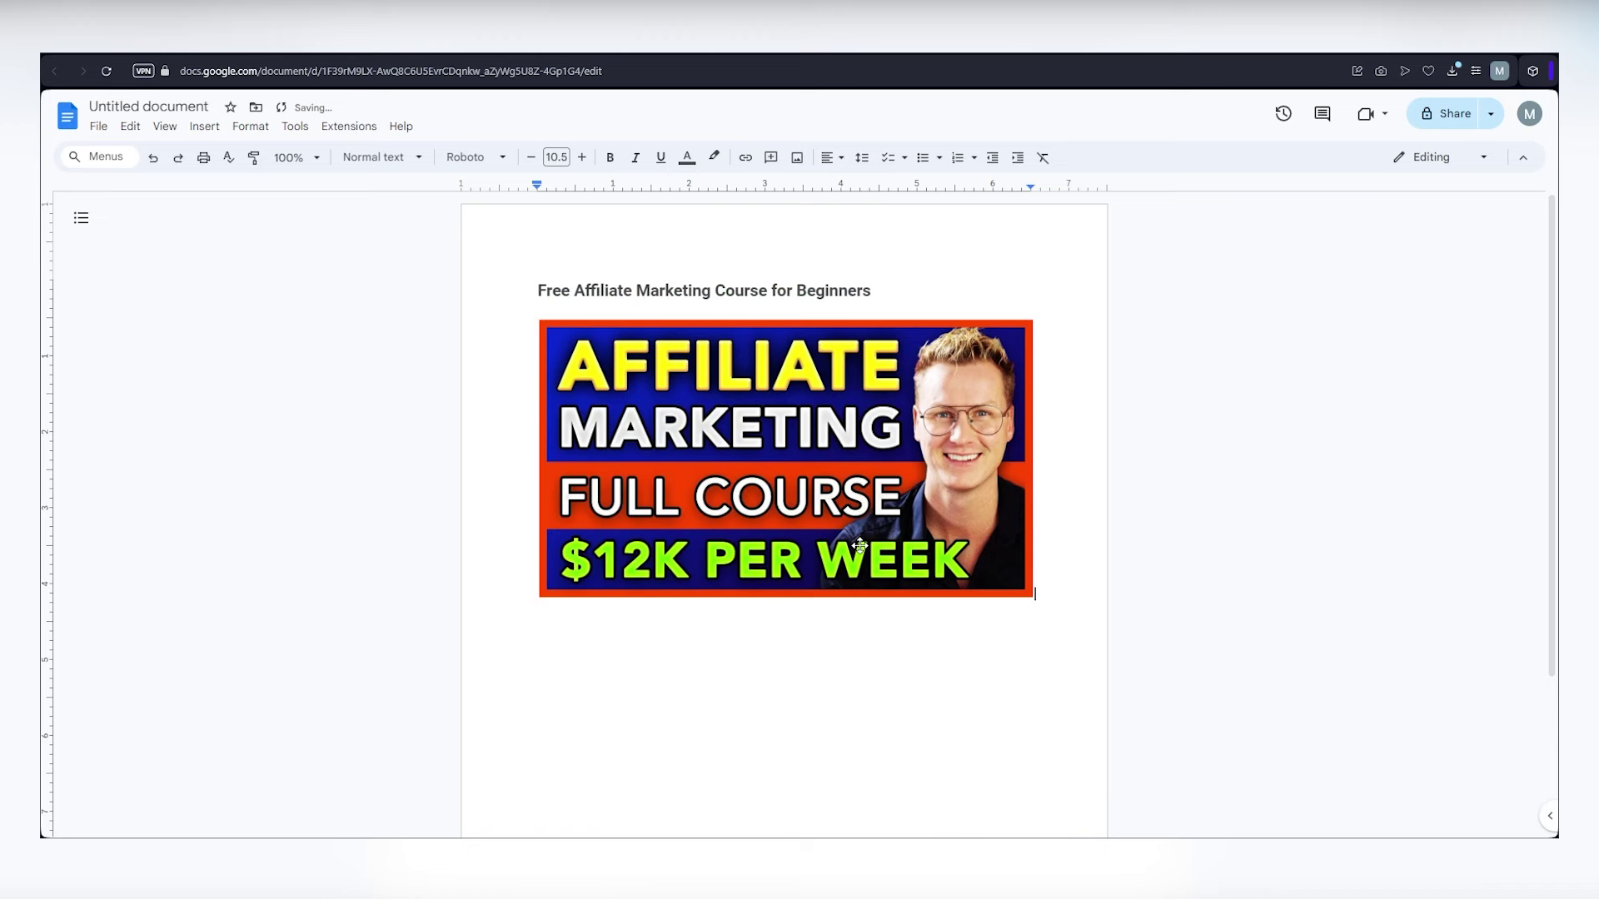
click(998, 802)
text(Click Here to Watch for Free)
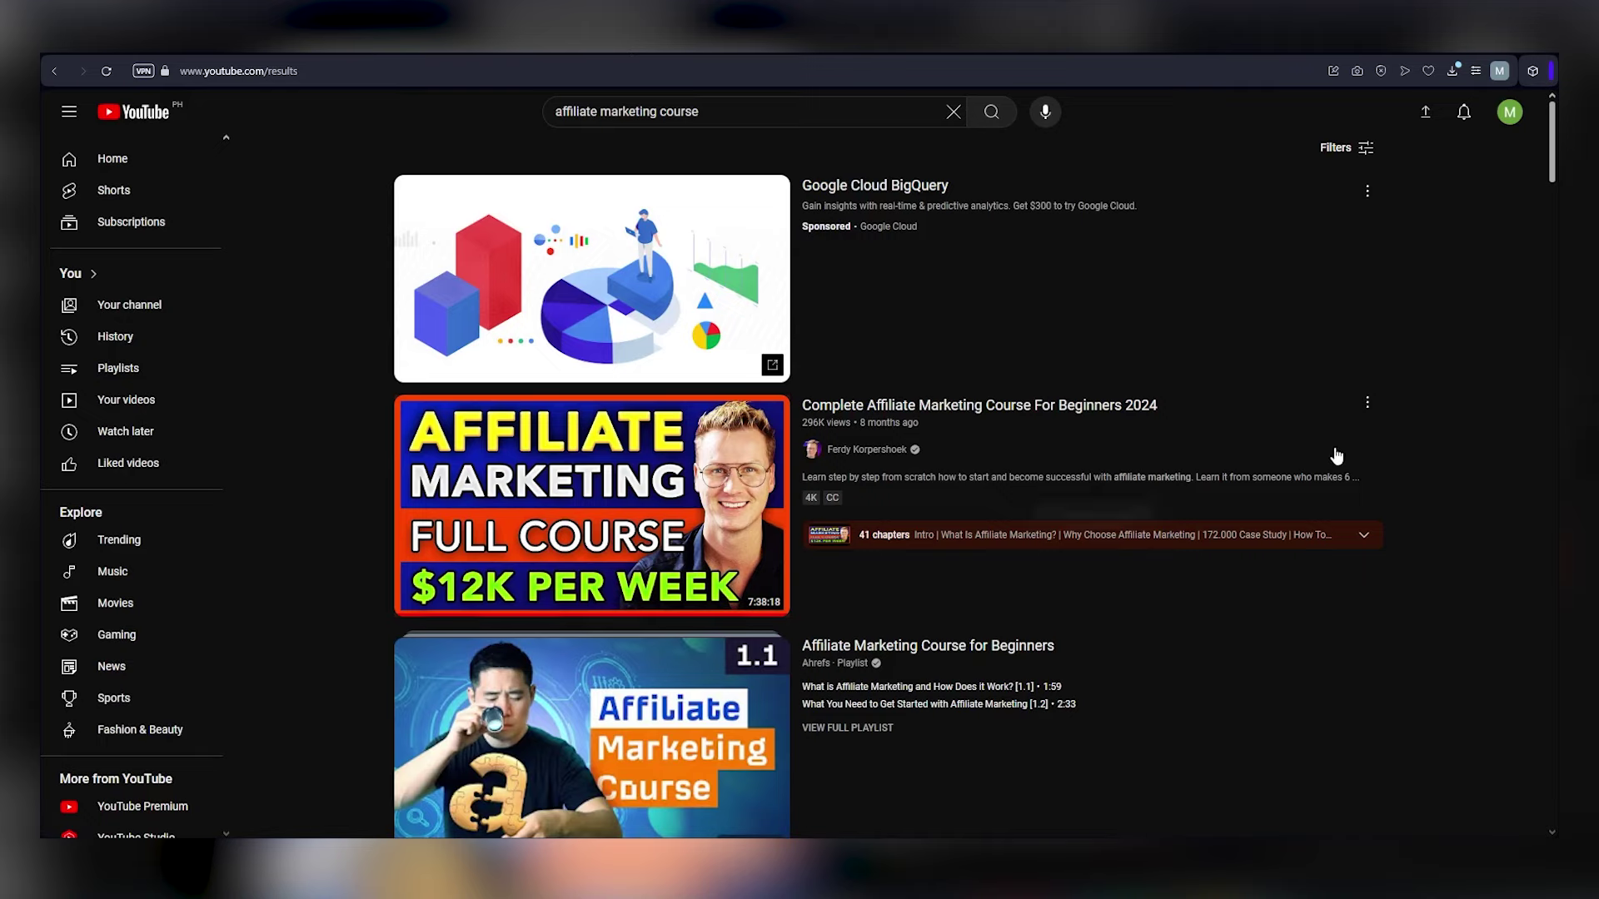
Step: Copy the course video's share link from YouTube
click(1368, 404)
click(1417, 553)
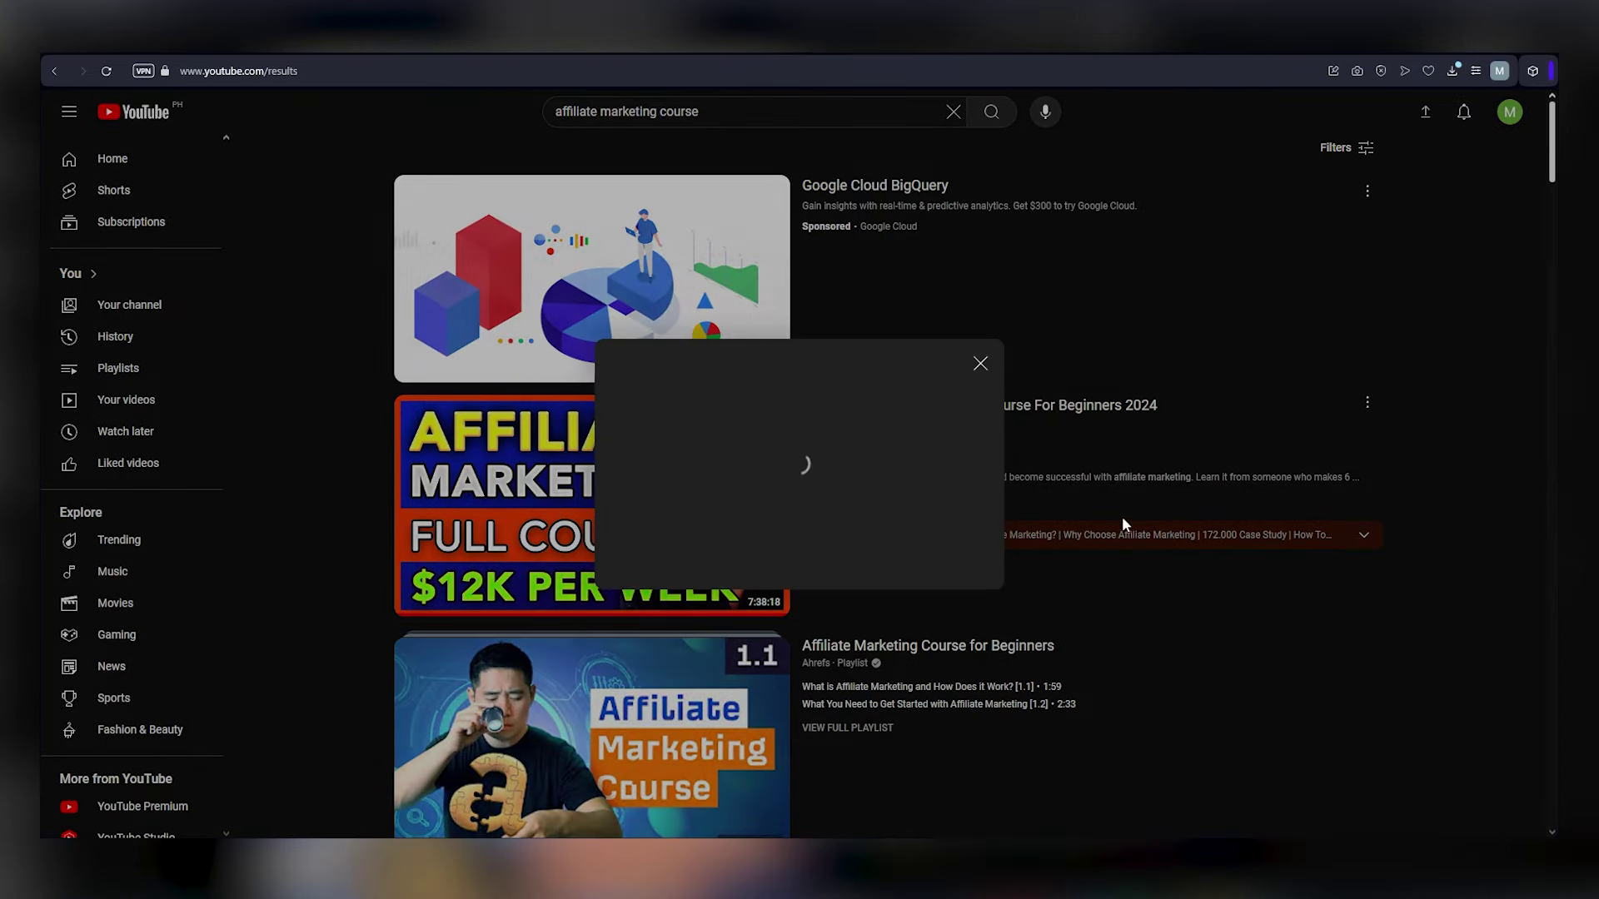
click(952, 550)
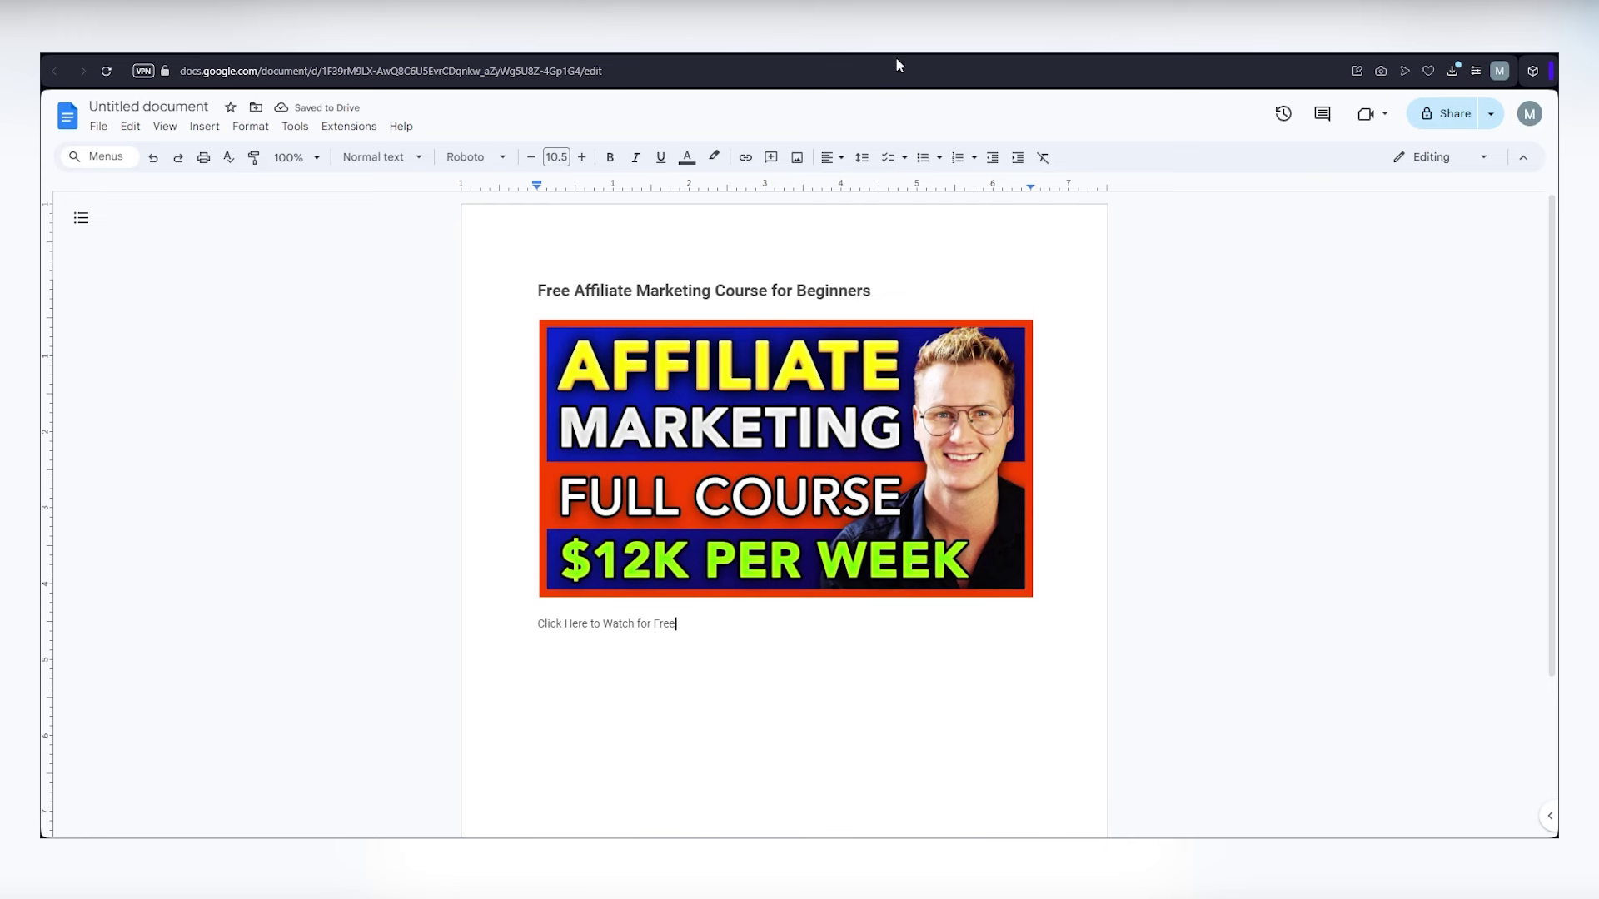
Step: Link 'Click Here to Watch for Free' to the video URL and start a new line
drag(686, 637, 539, 625)
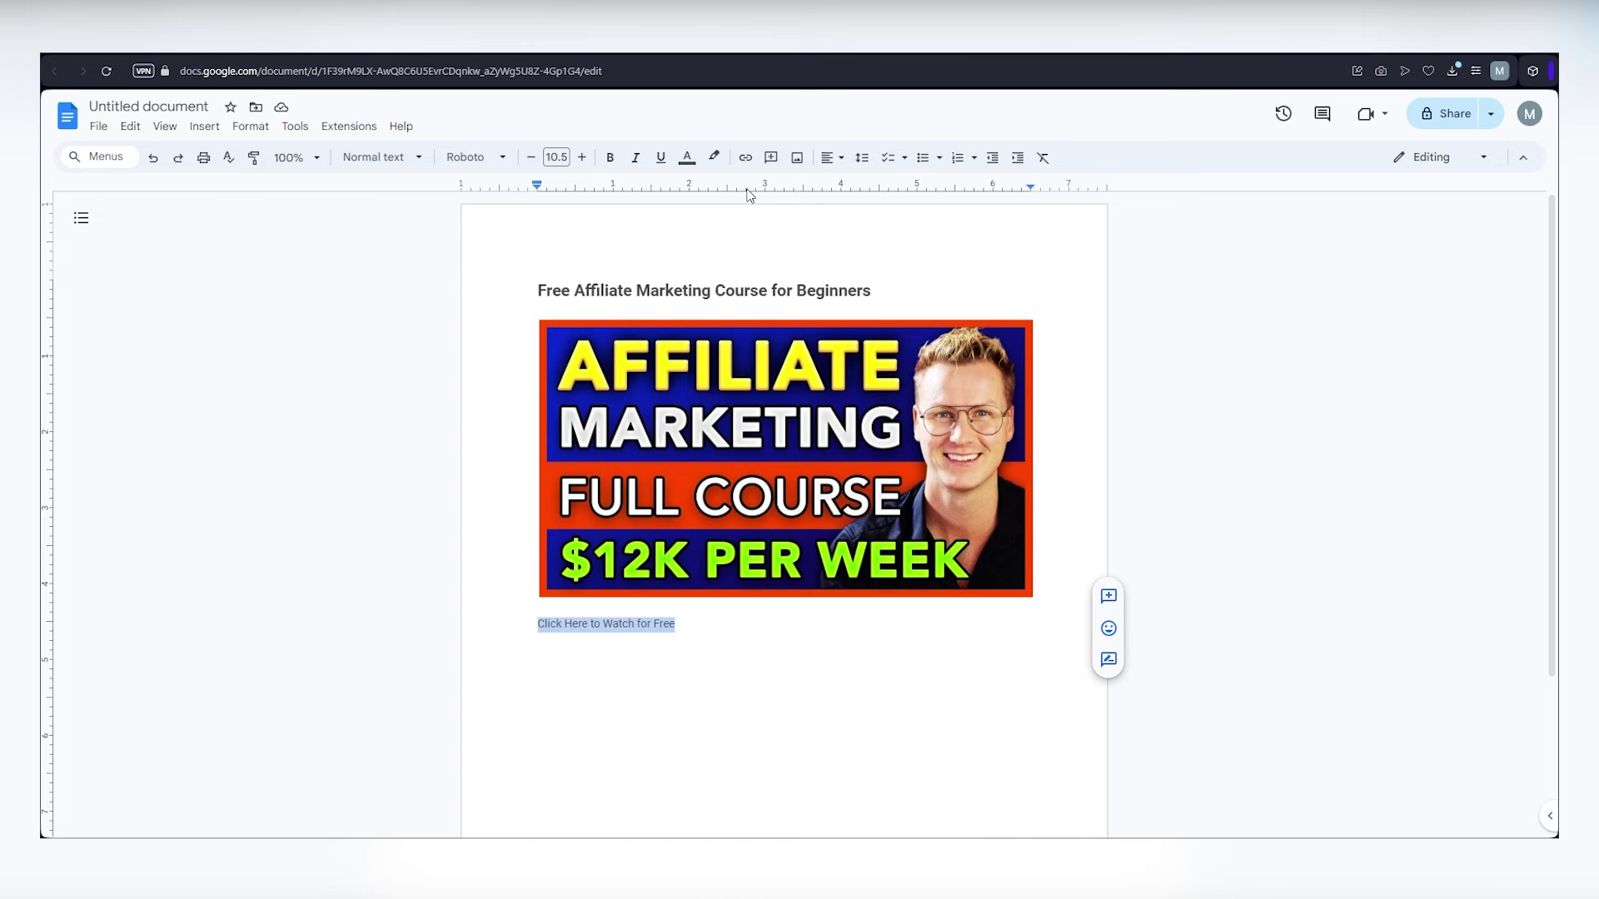
click(745, 158)
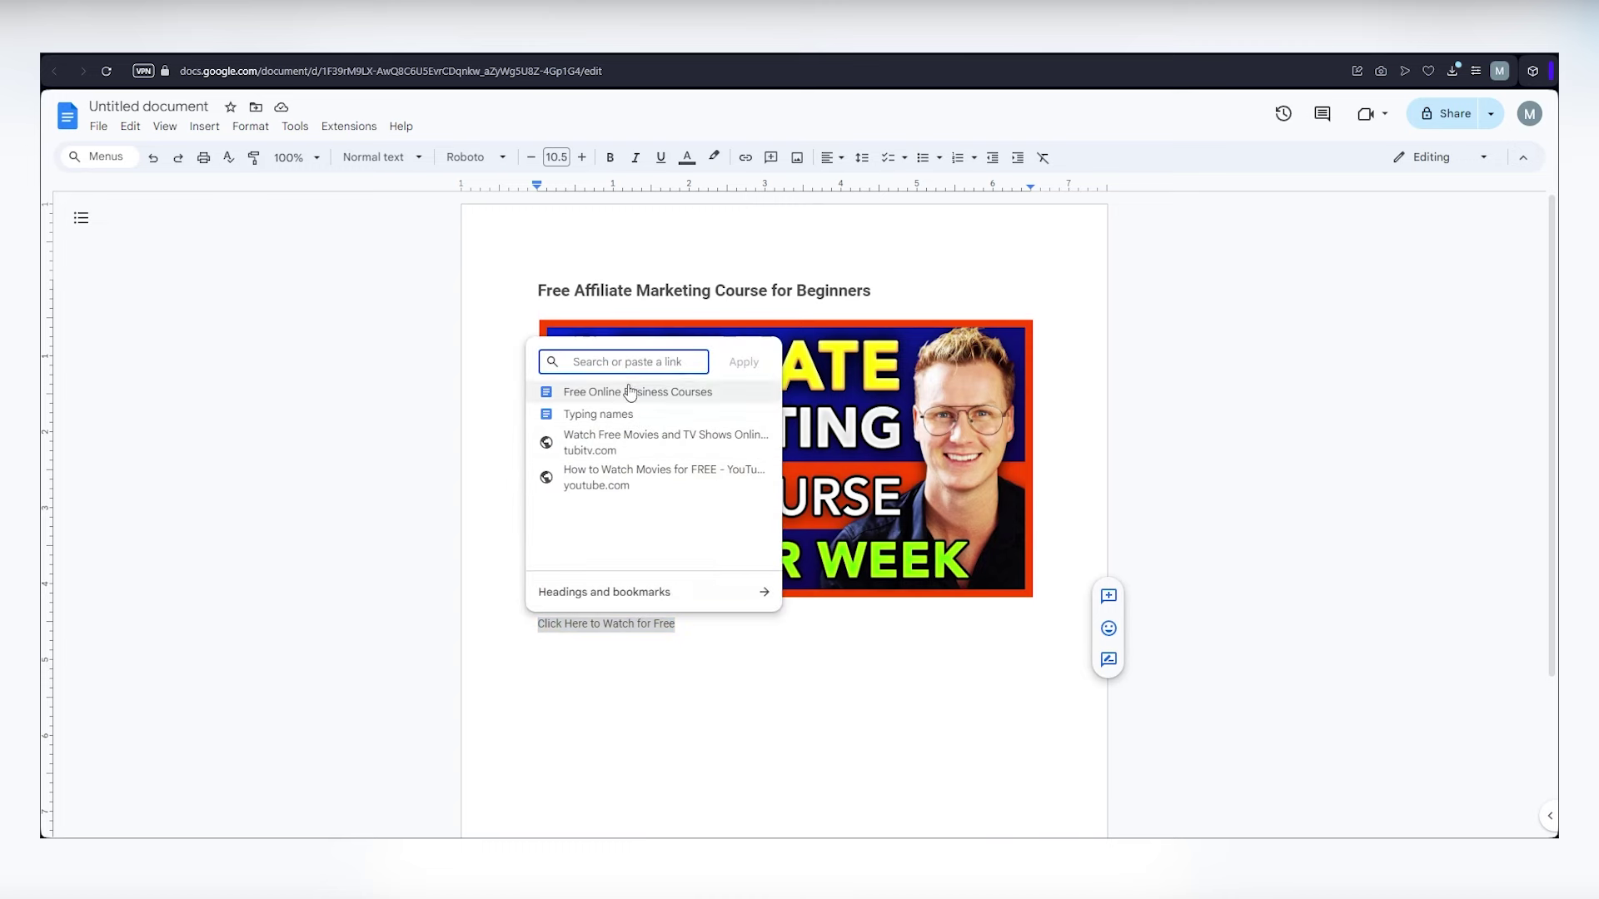
key(ctrl+v)
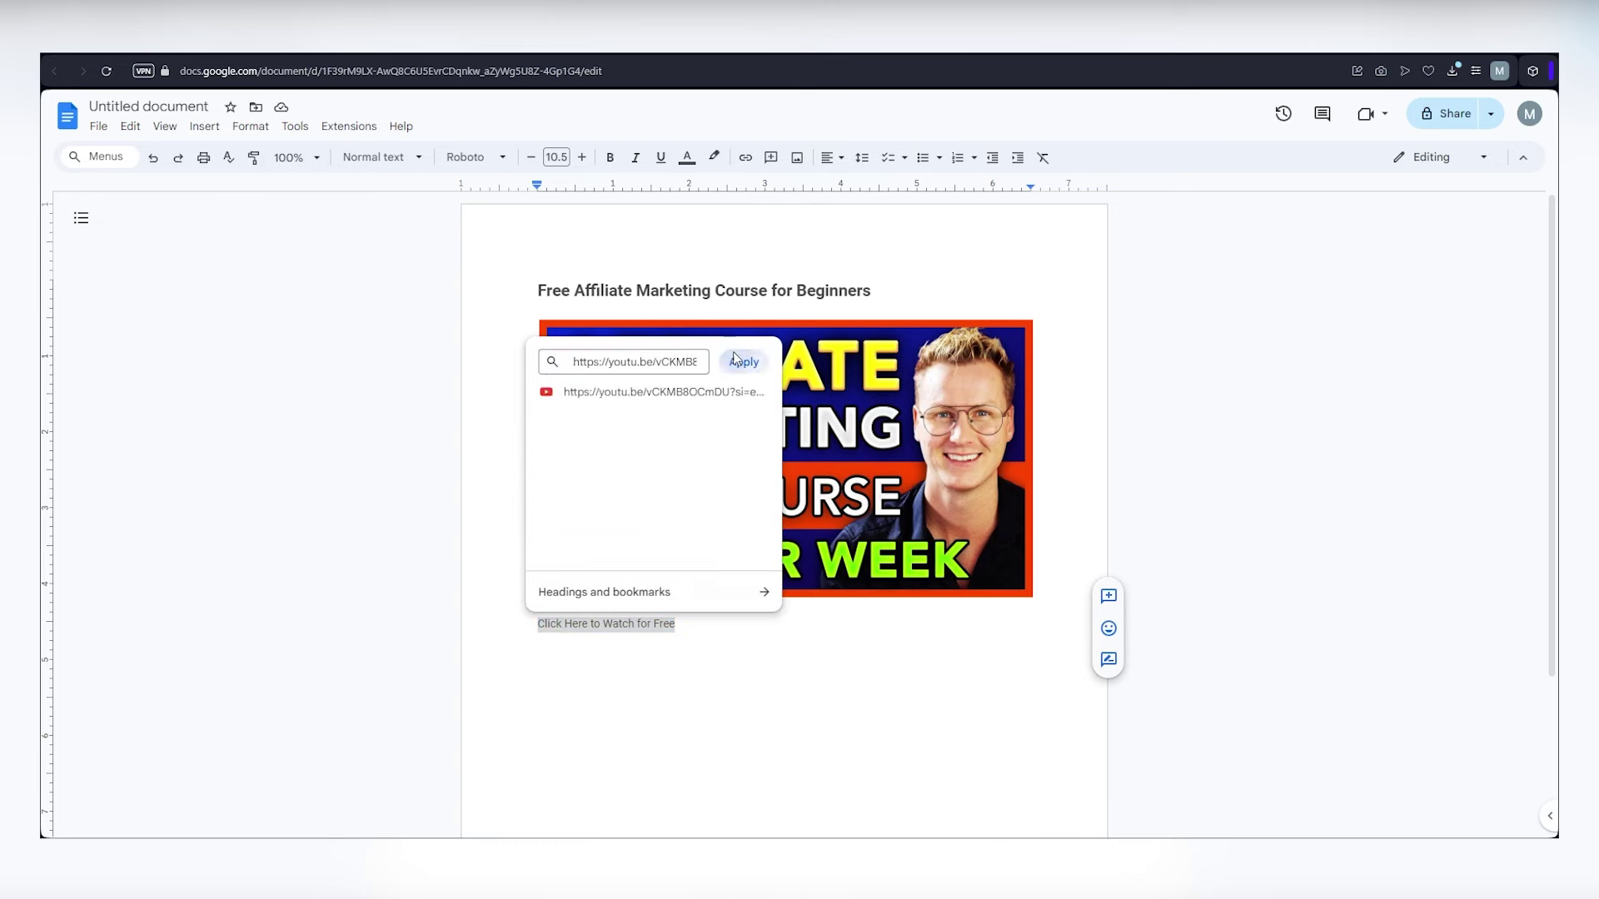
click(740, 362)
key(Return)
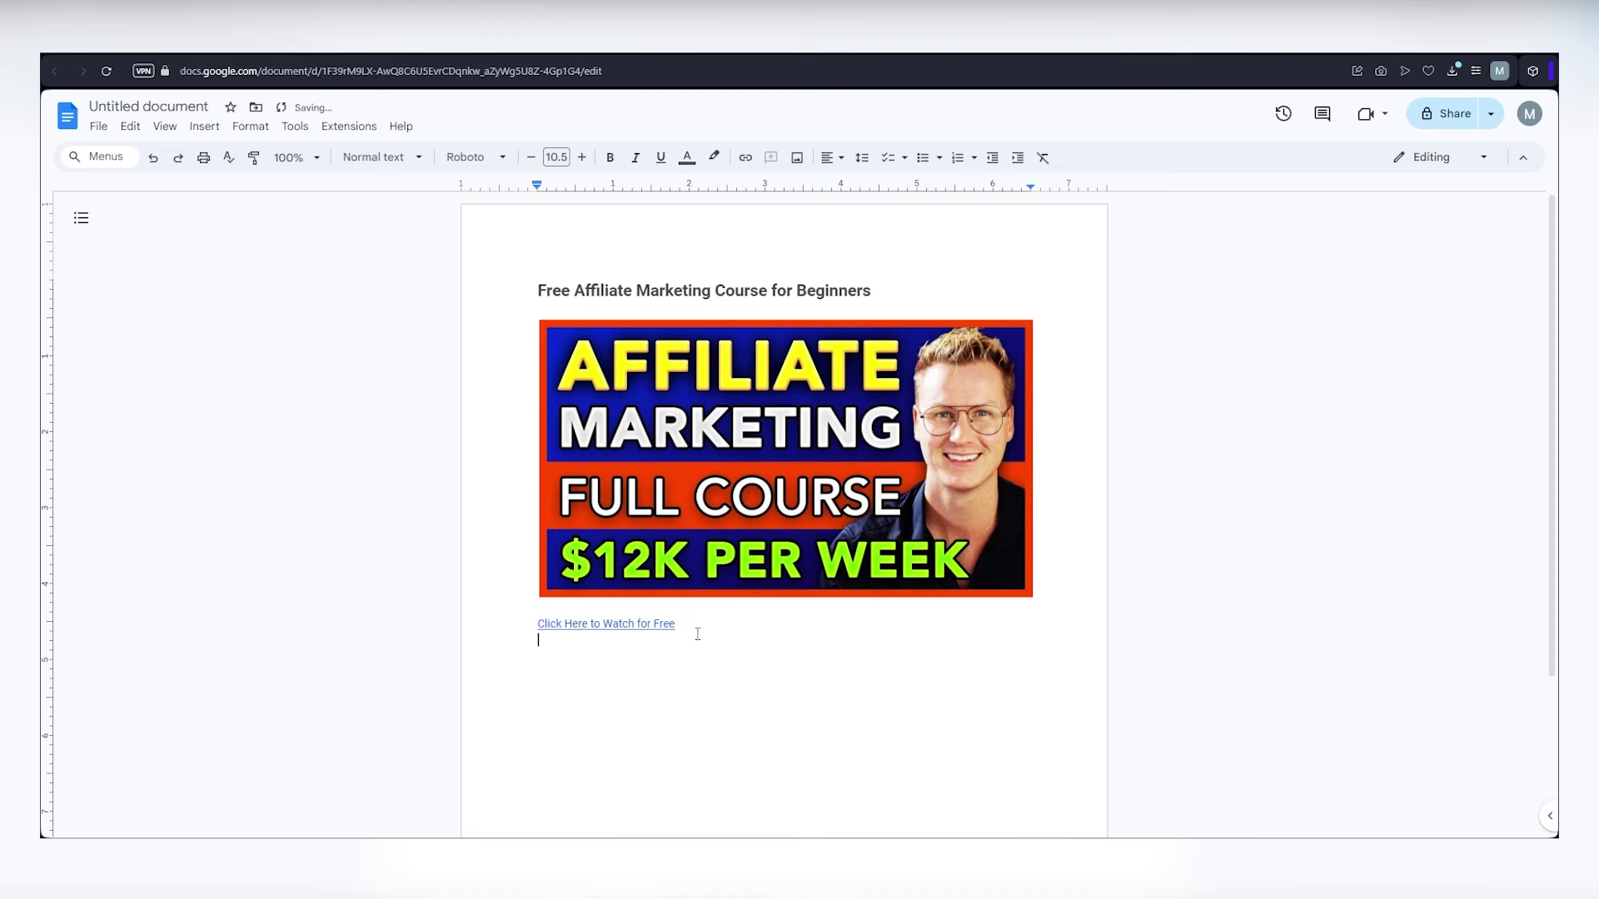
click(594, 623)
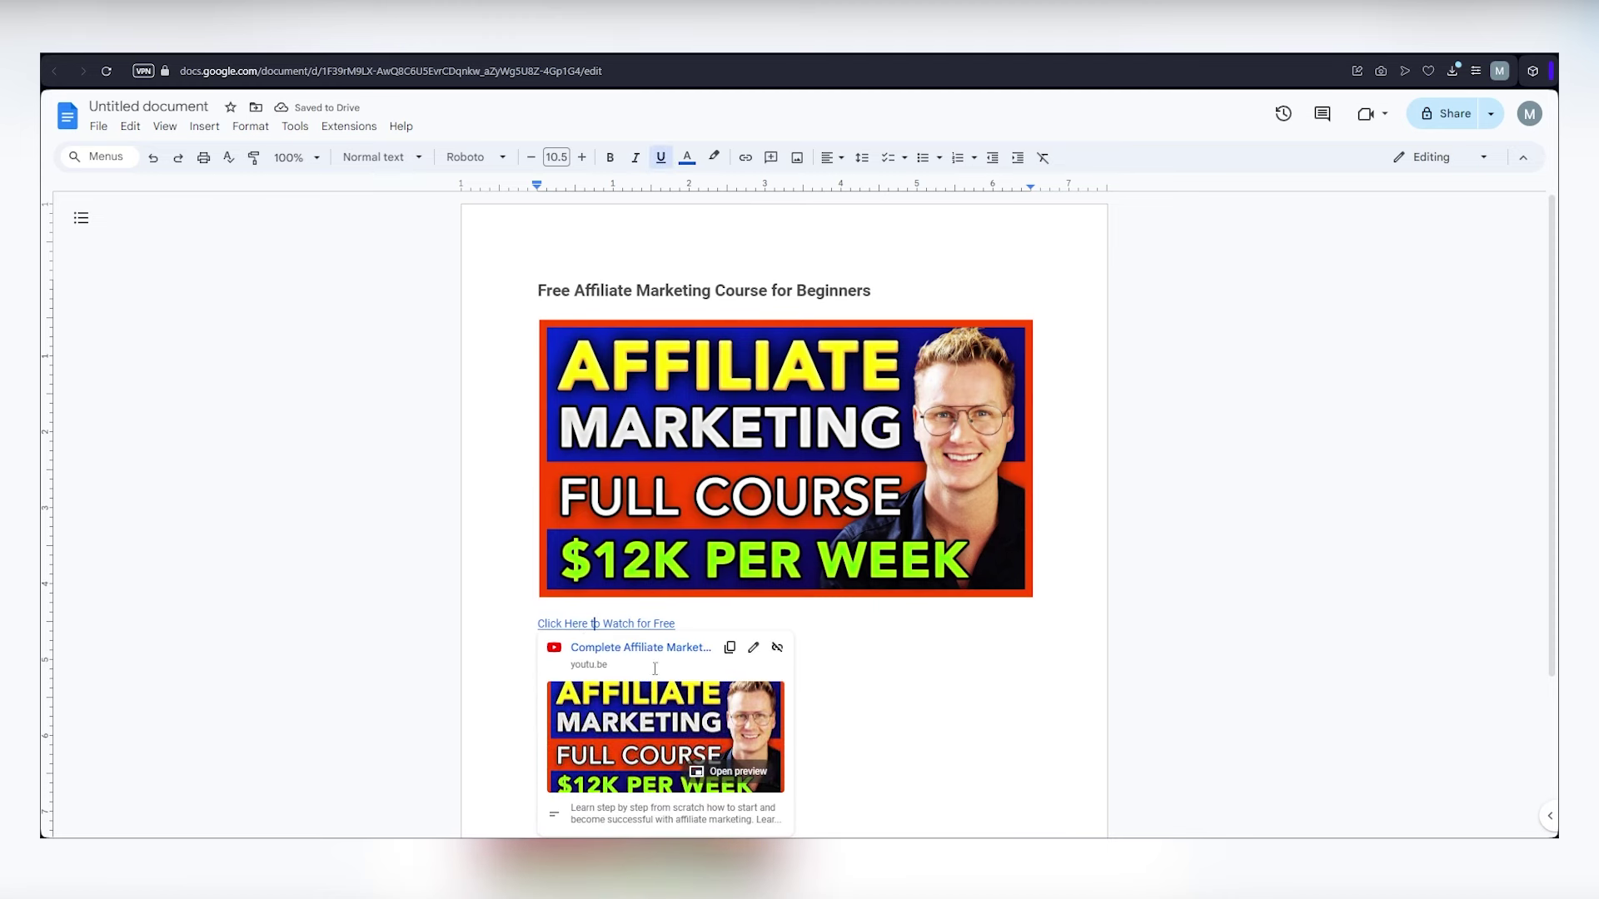
click(961, 684)
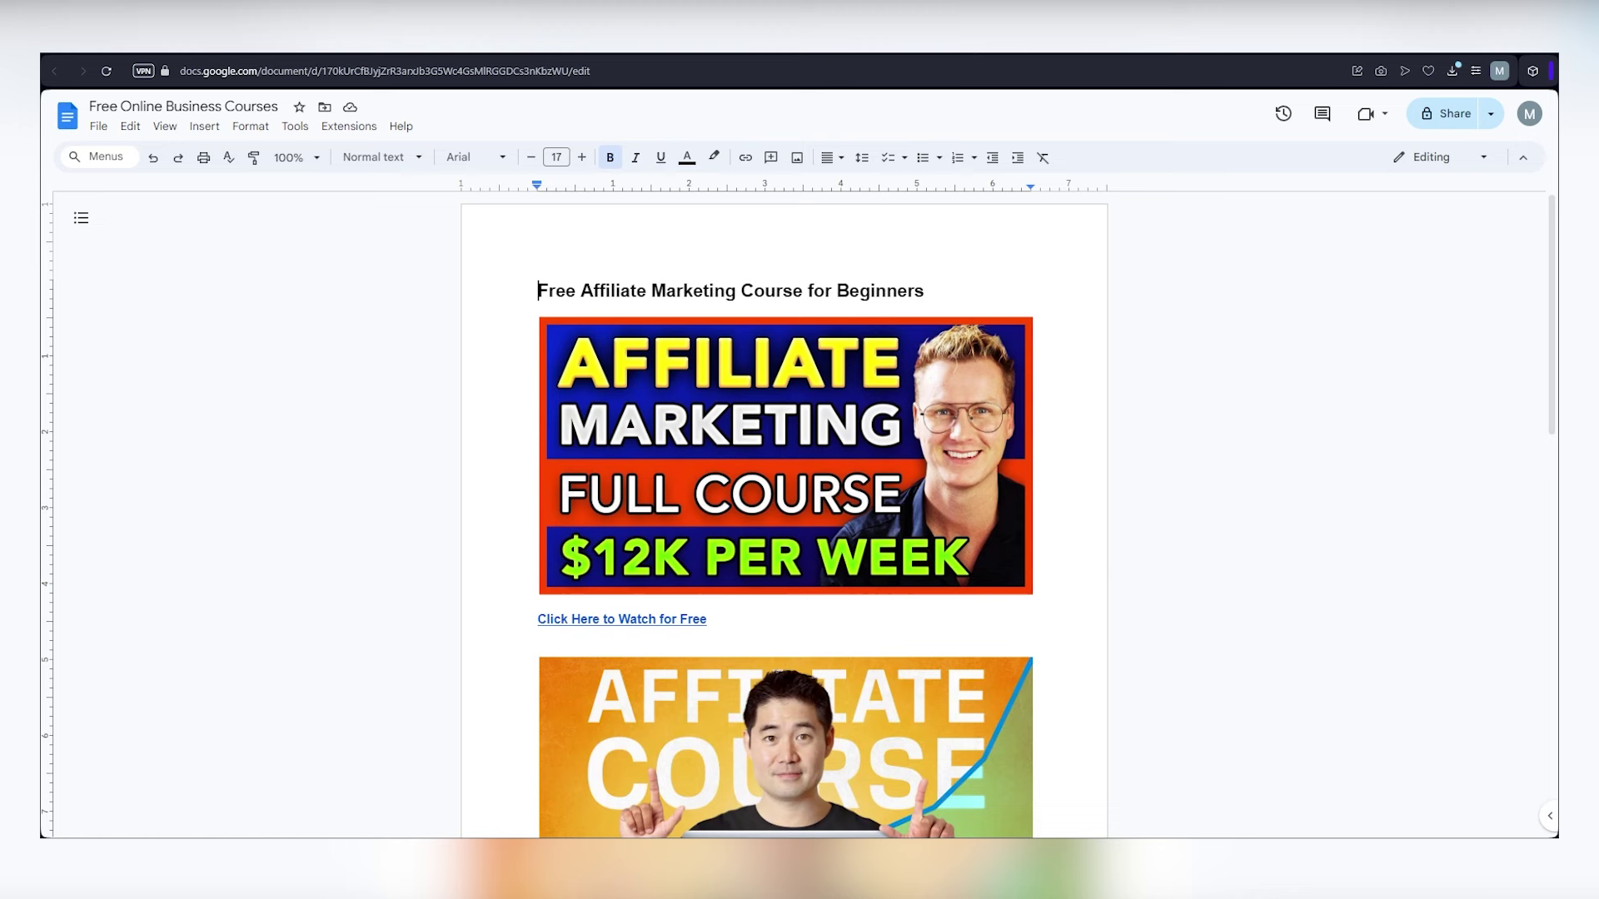
Step: Download 'Free Online Business Courses' via File > Download as PDF Document (.pdf)
click(96, 125)
mouse_move(139, 293)
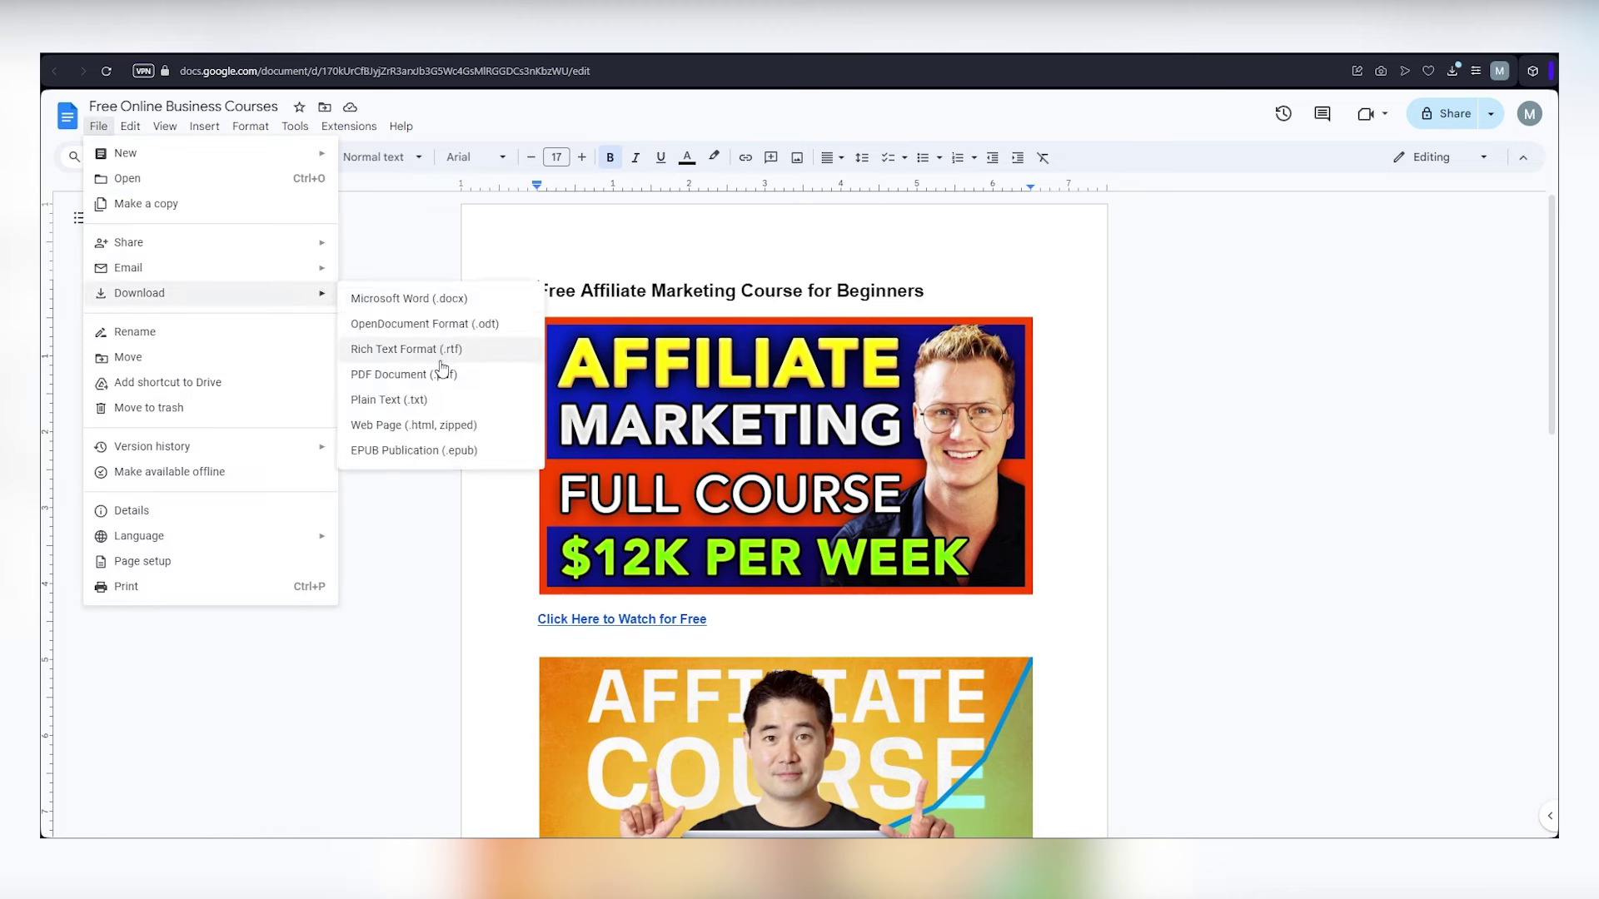
click(442, 374)
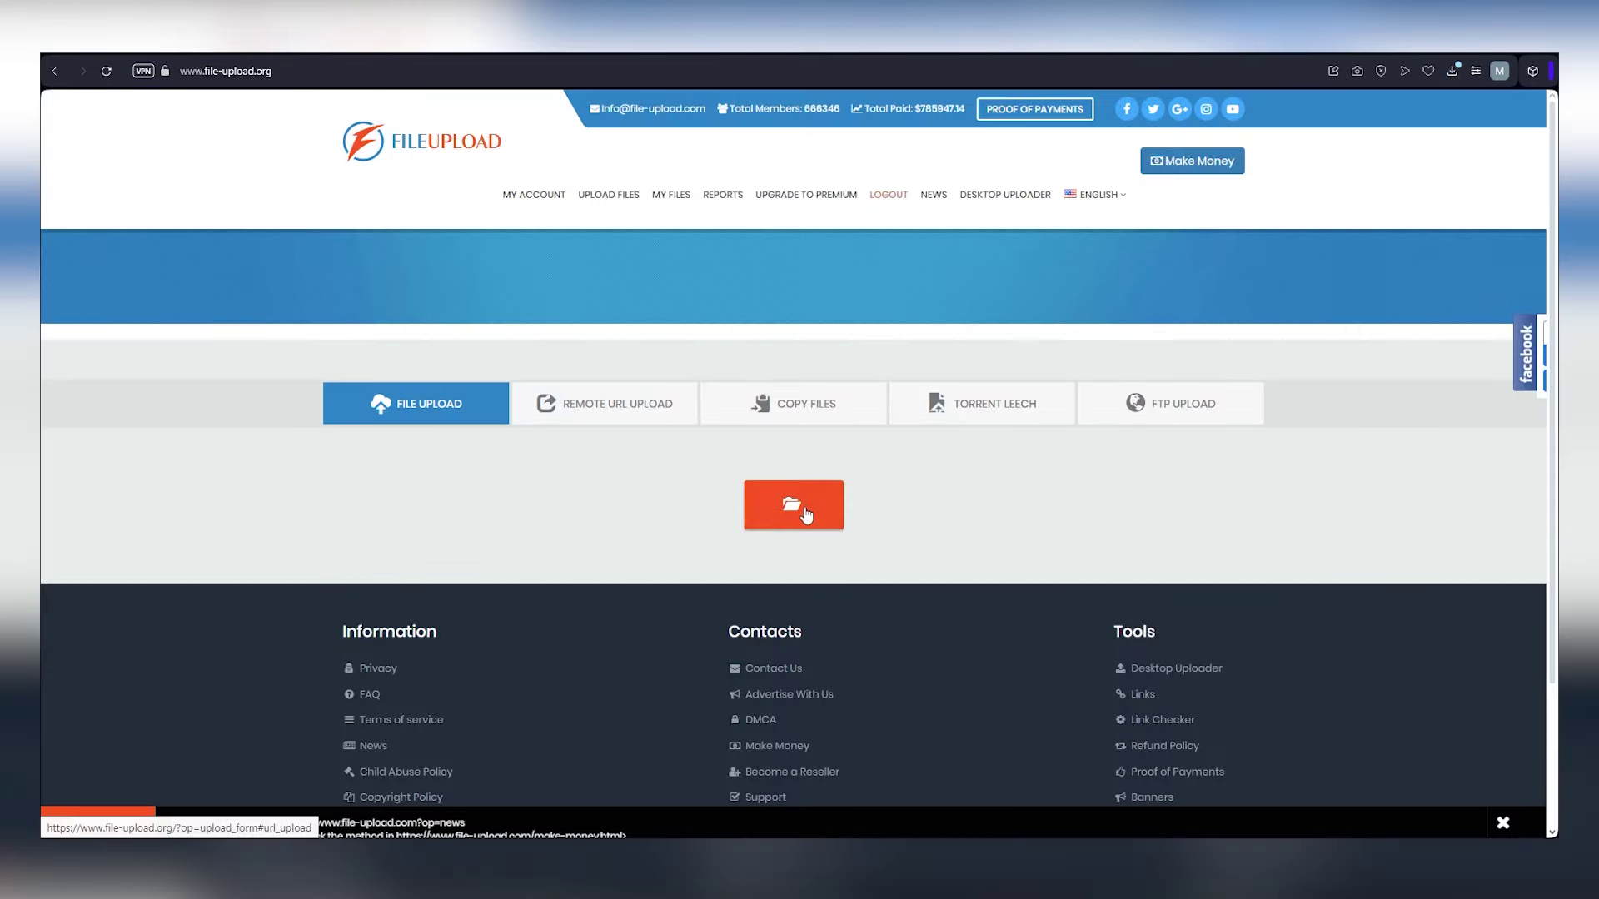
Step: Upload 'Free Online Business Courses (1).pdf' to FileUpload and select its download link
click(804, 507)
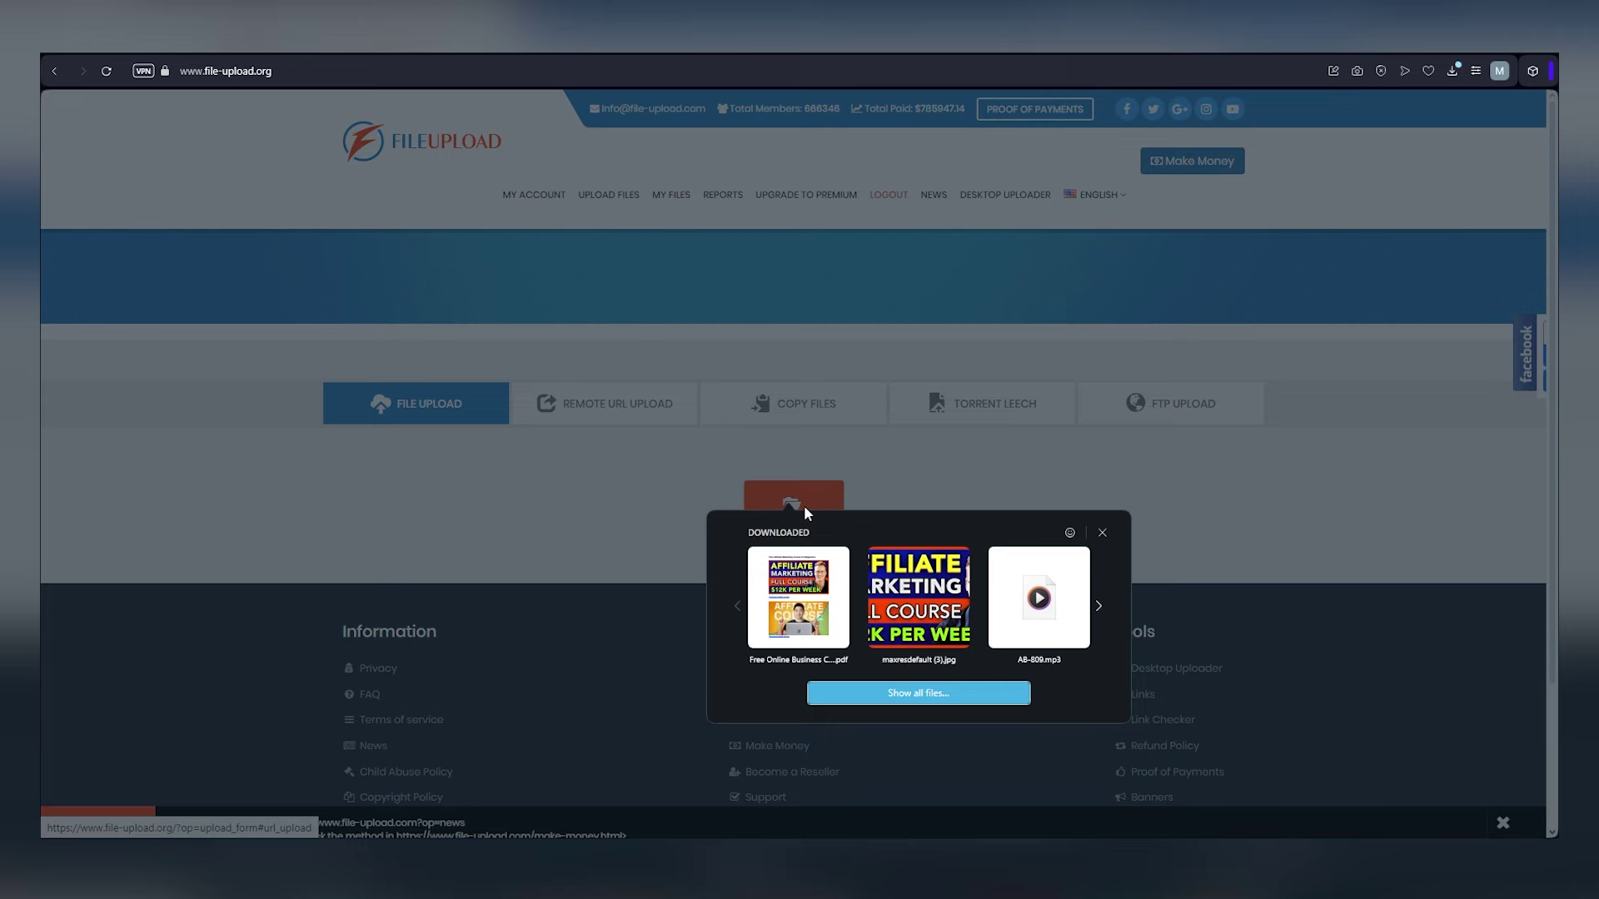
click(800, 599)
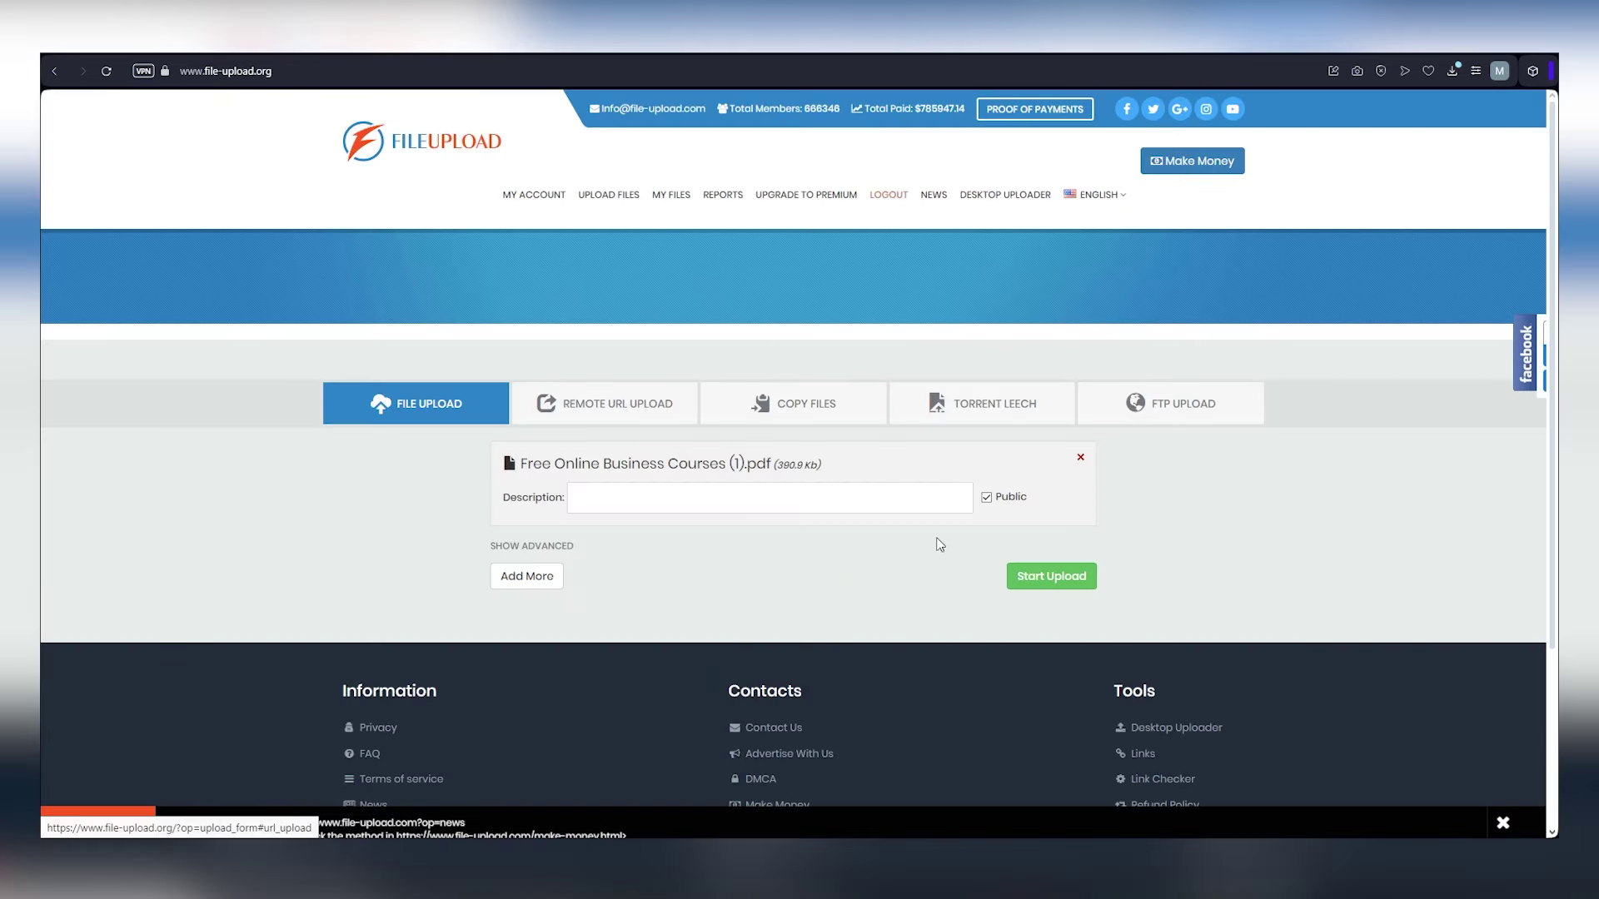
click(1022, 583)
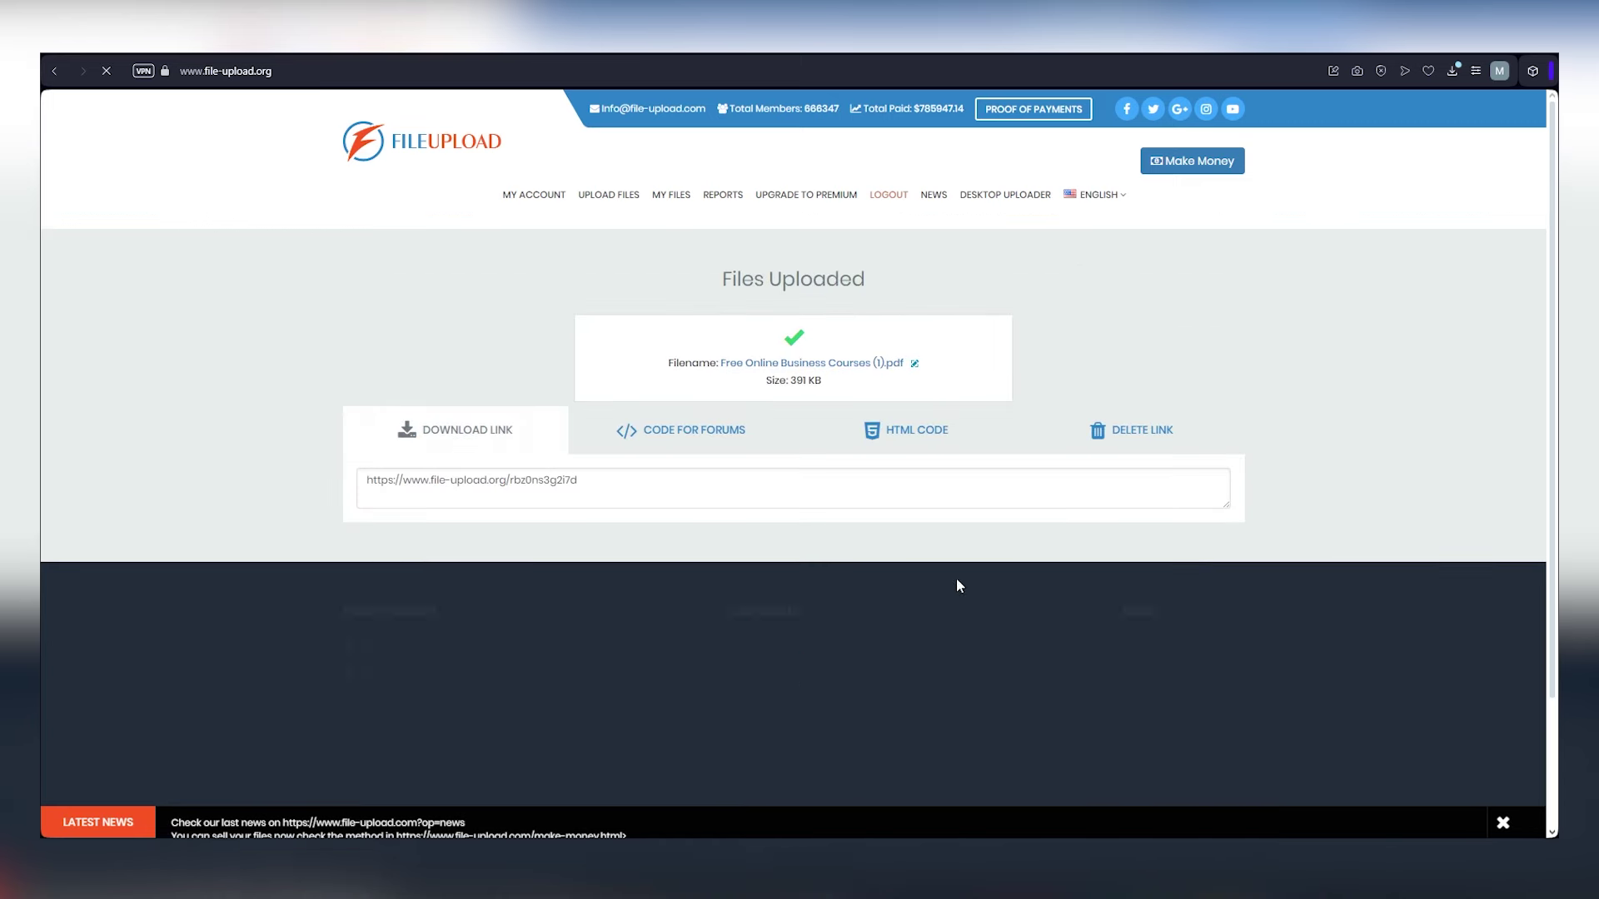
drag(620, 495, 359, 477)
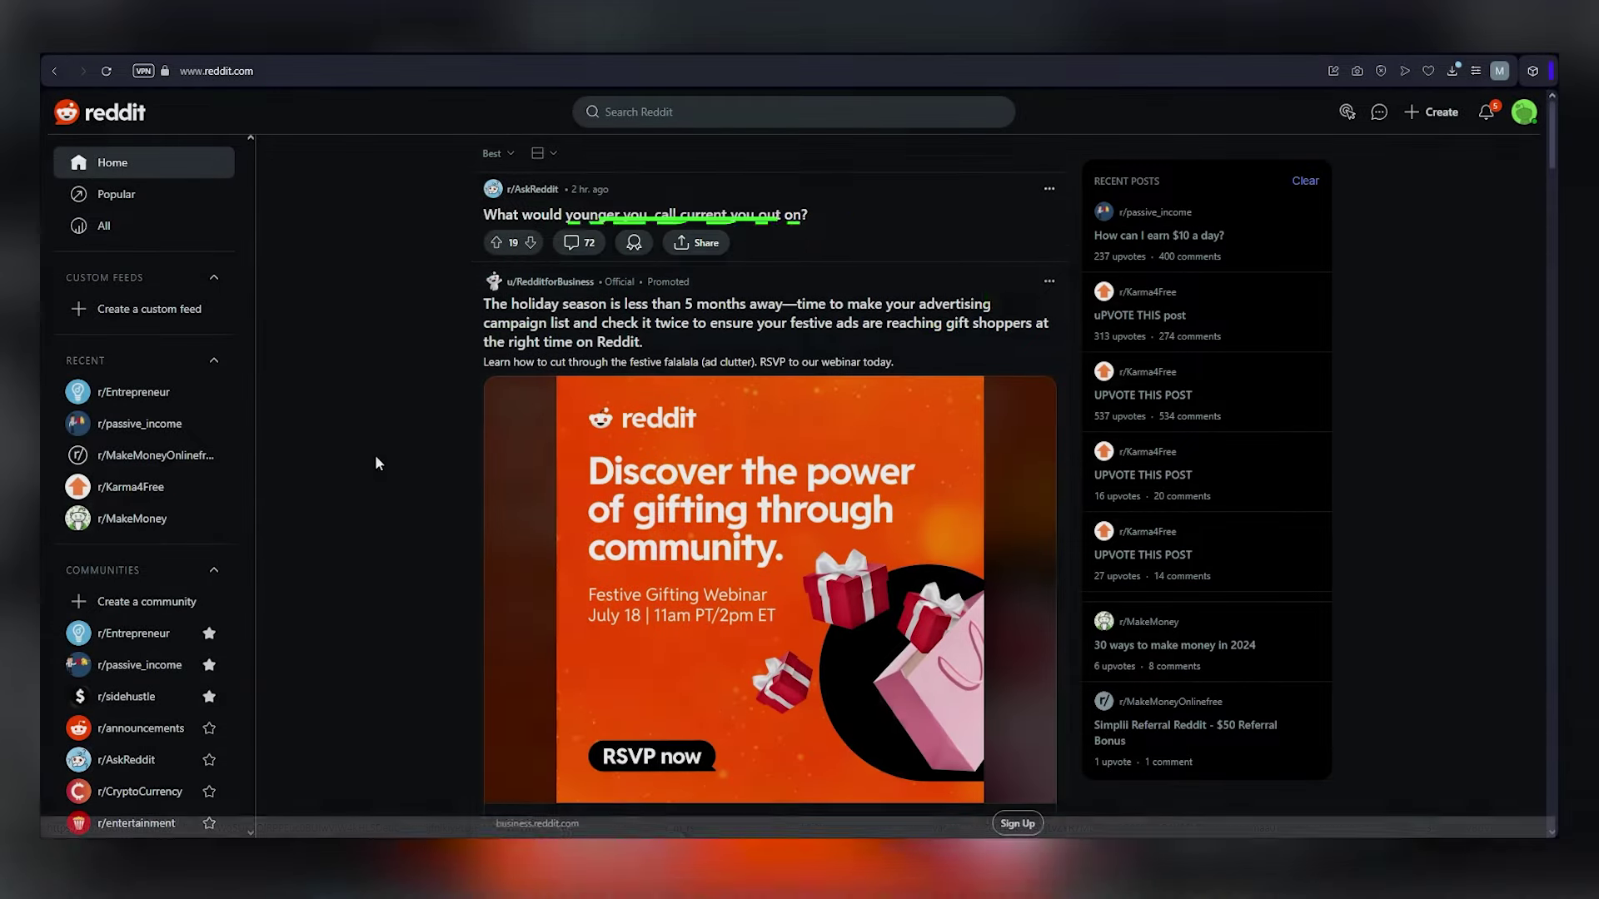
scroll(375, 456, down, 3)
scroll(494, 457, down, 1)
scroll(495, 457, down, 2)
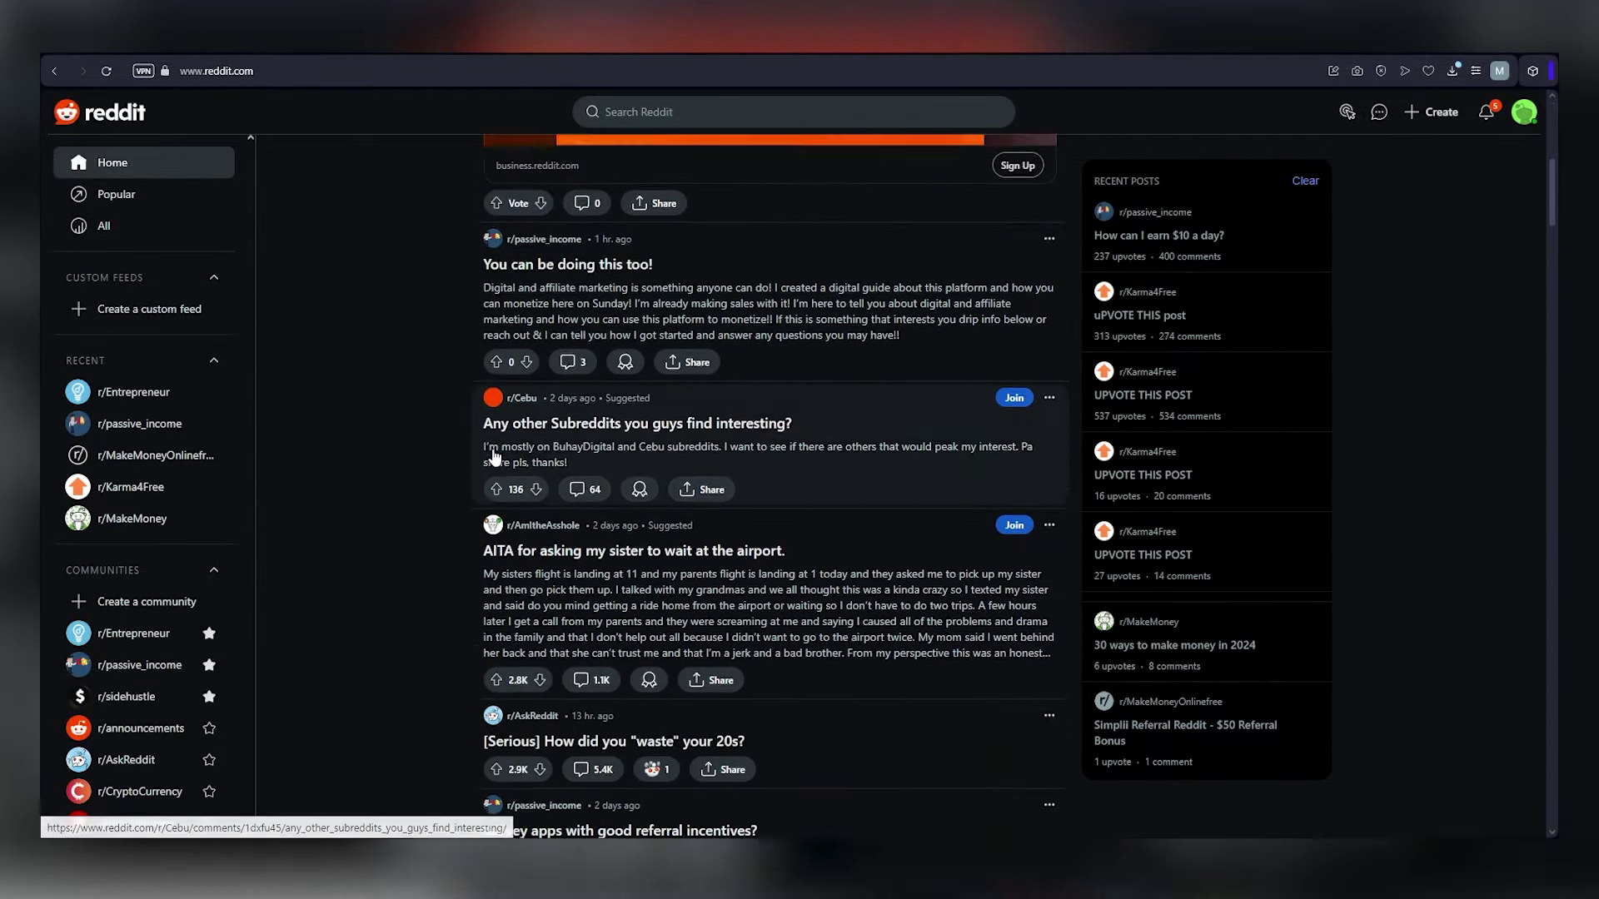
scroll(499, 454, down, 1)
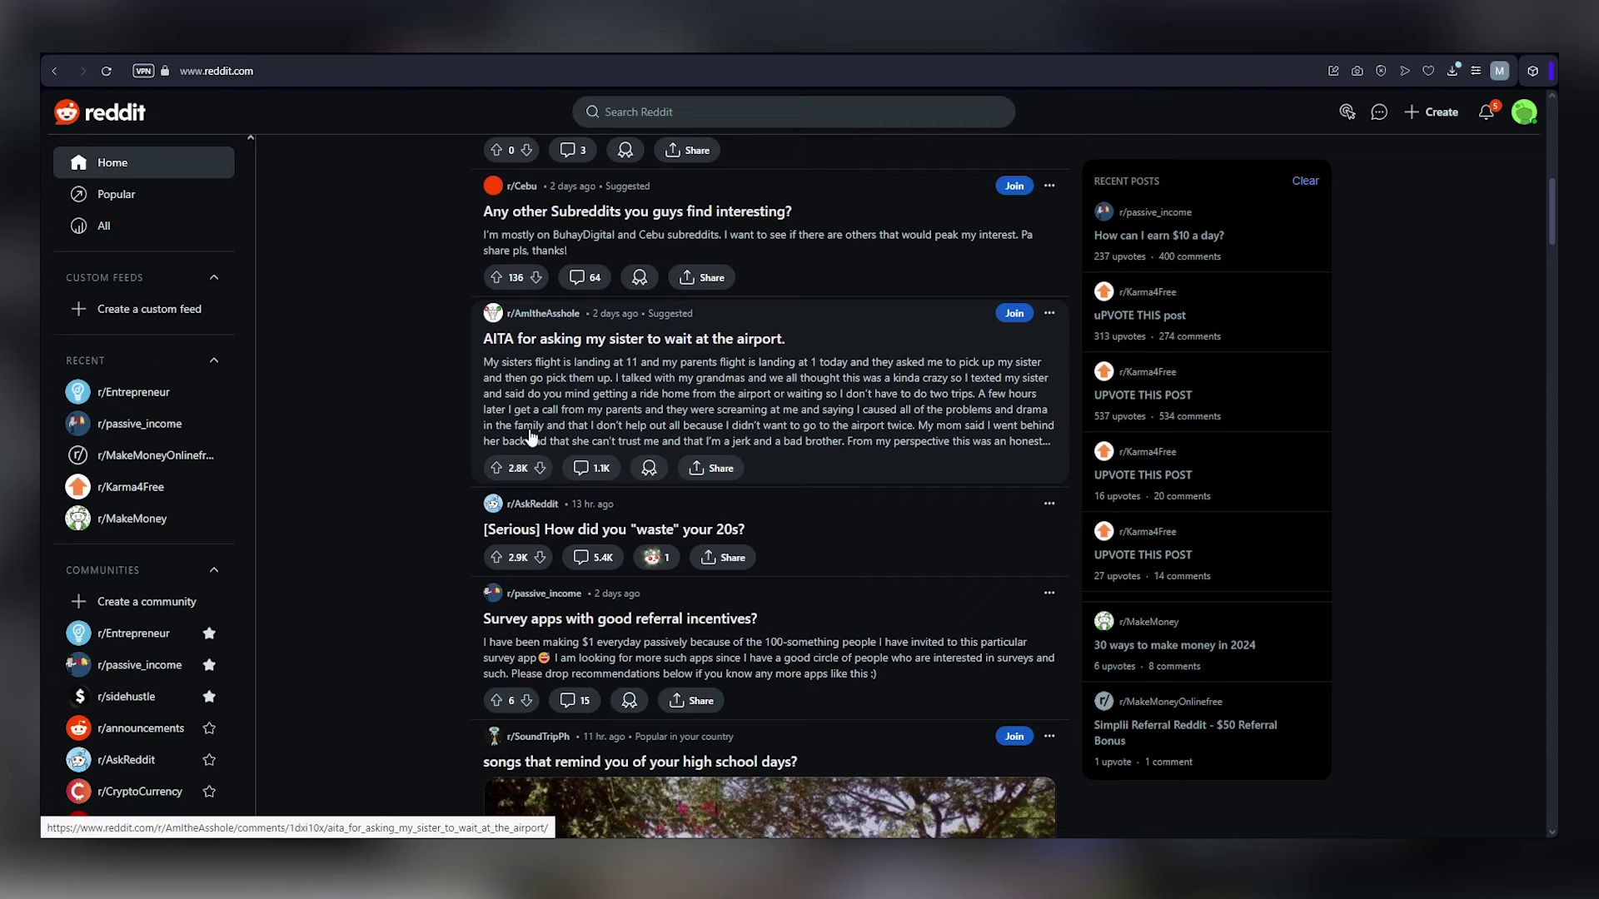
scroll(533, 438, down, 1)
scroll(534, 438, down, 1)
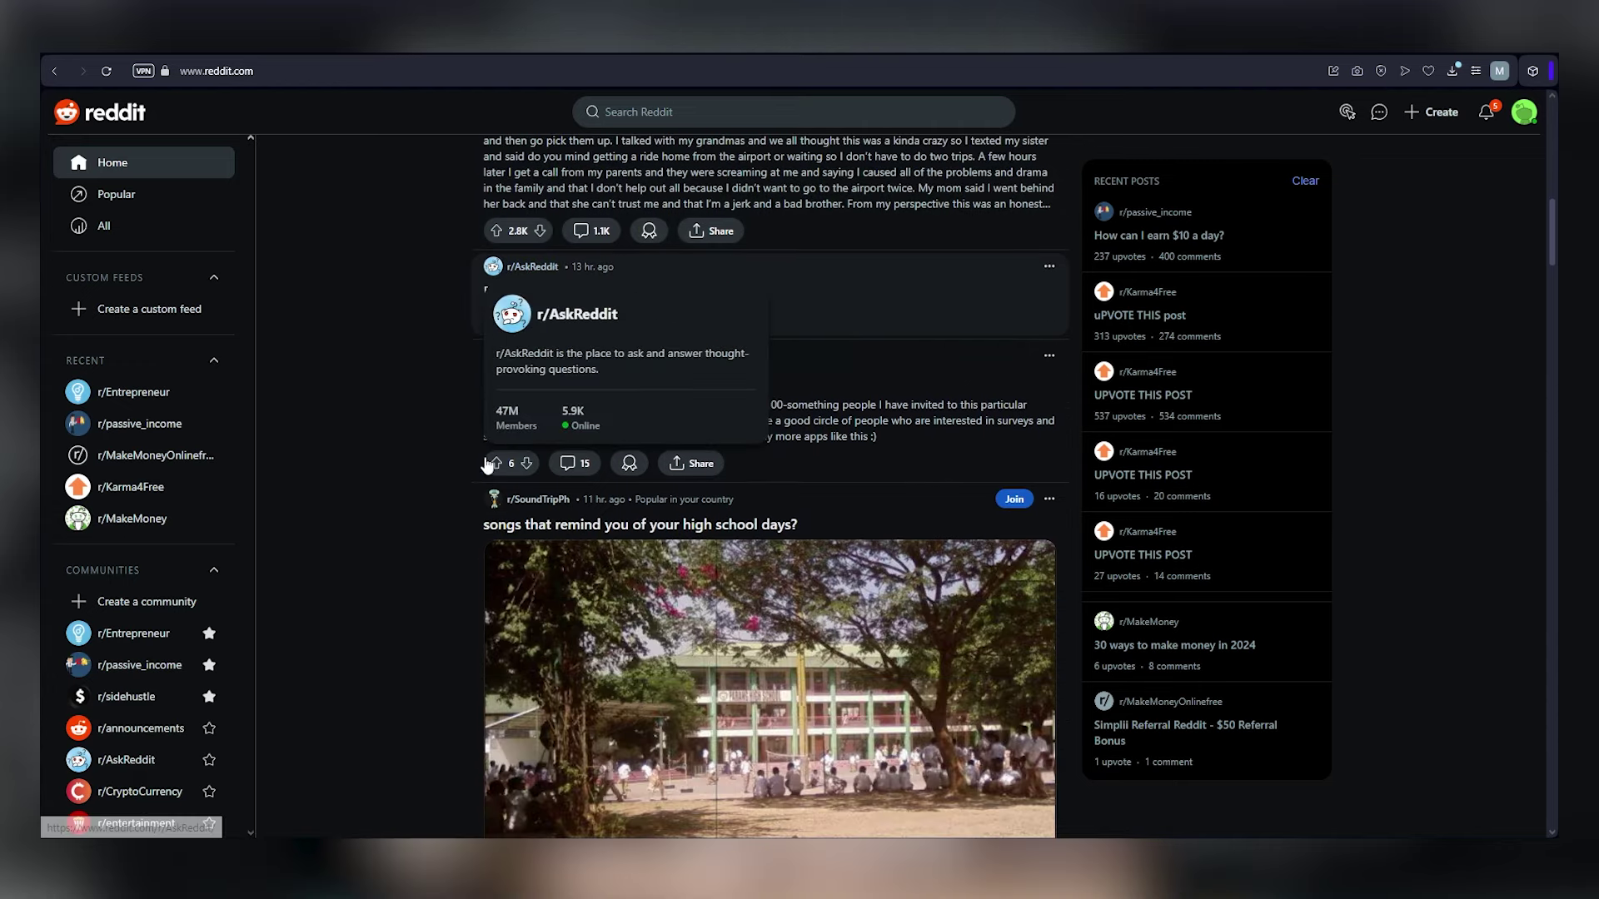
scroll(400, 494, down, 1)
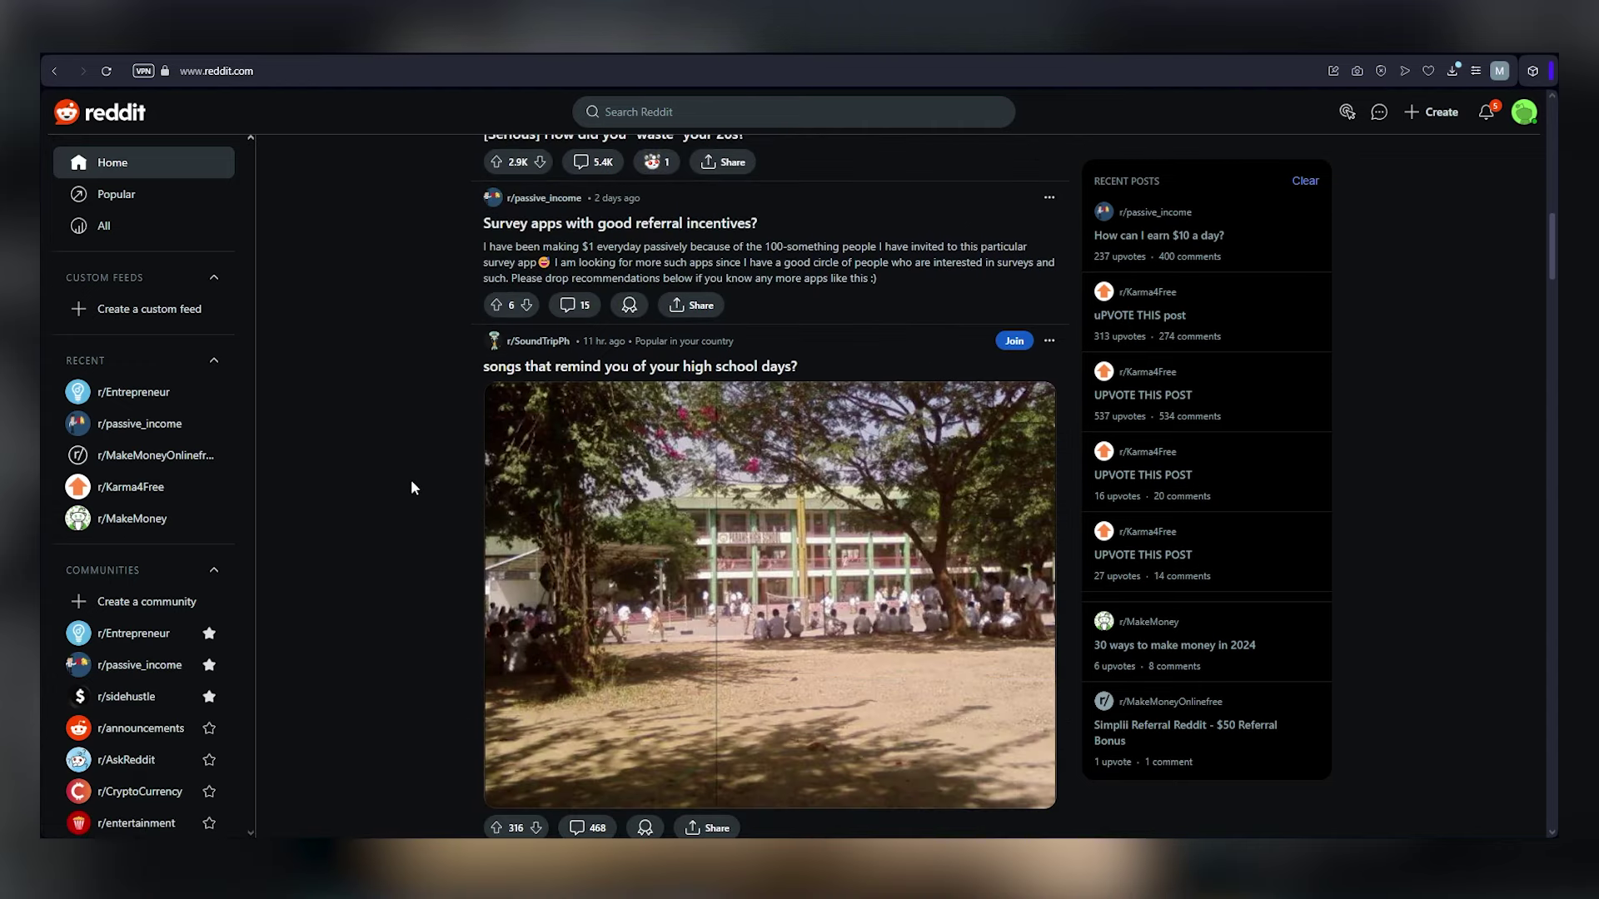
scroll(411, 479, down, 2)
scroll(411, 480, down, 2)
scroll(411, 480, down, 2)
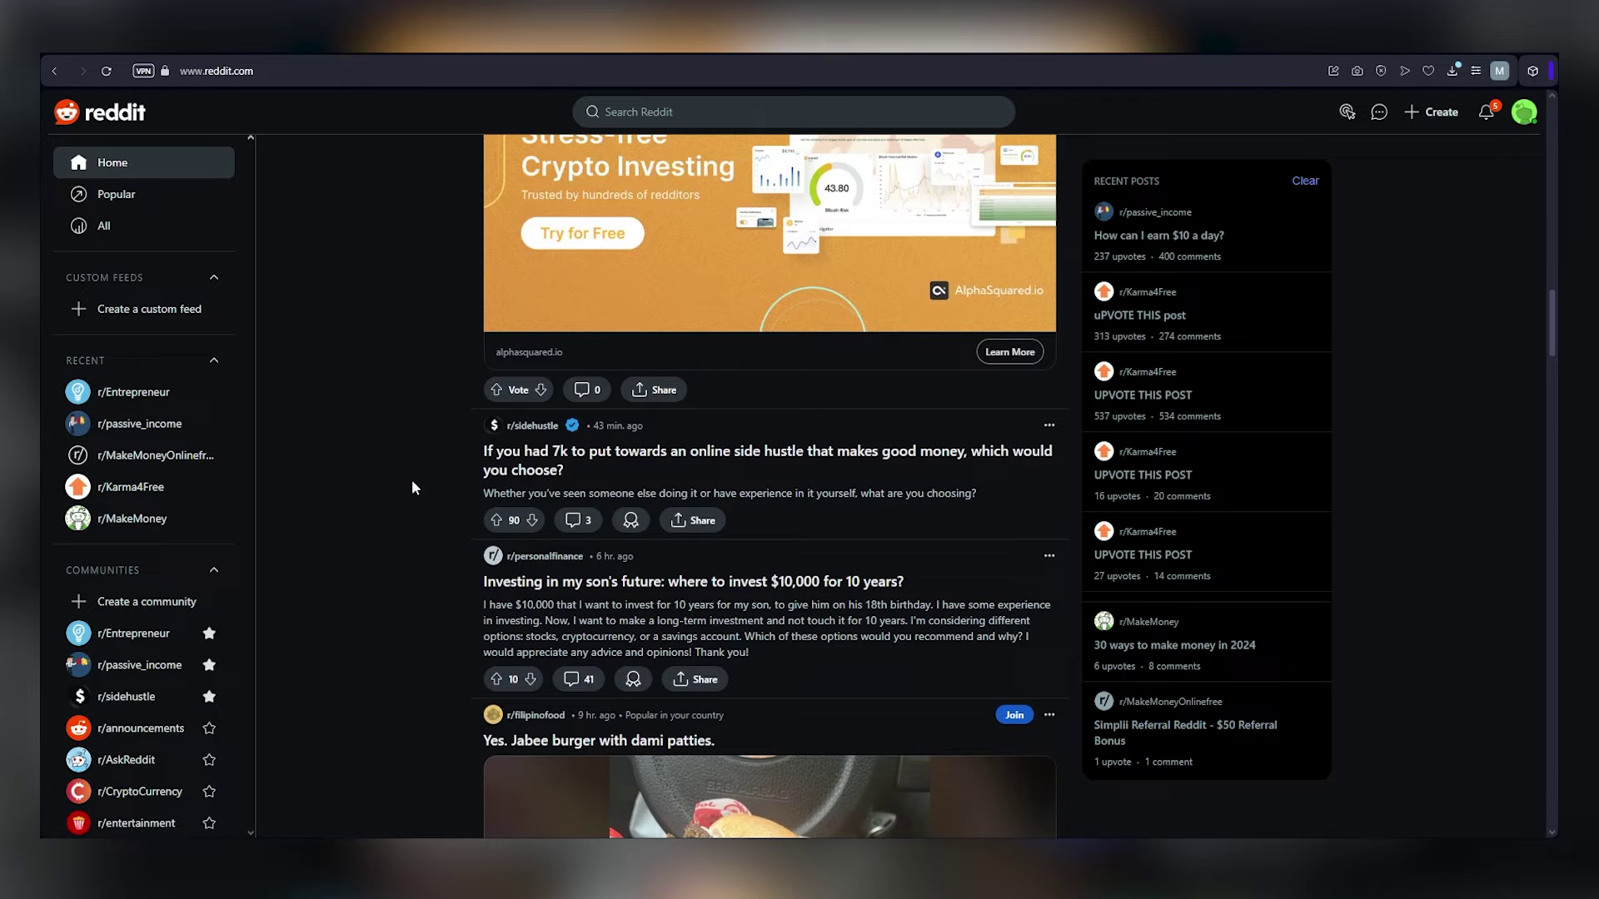
scroll(413, 487, down, 3)
scroll(418, 484, down, 3)
scroll(420, 481, down, 3)
scroll(424, 481, down, 2)
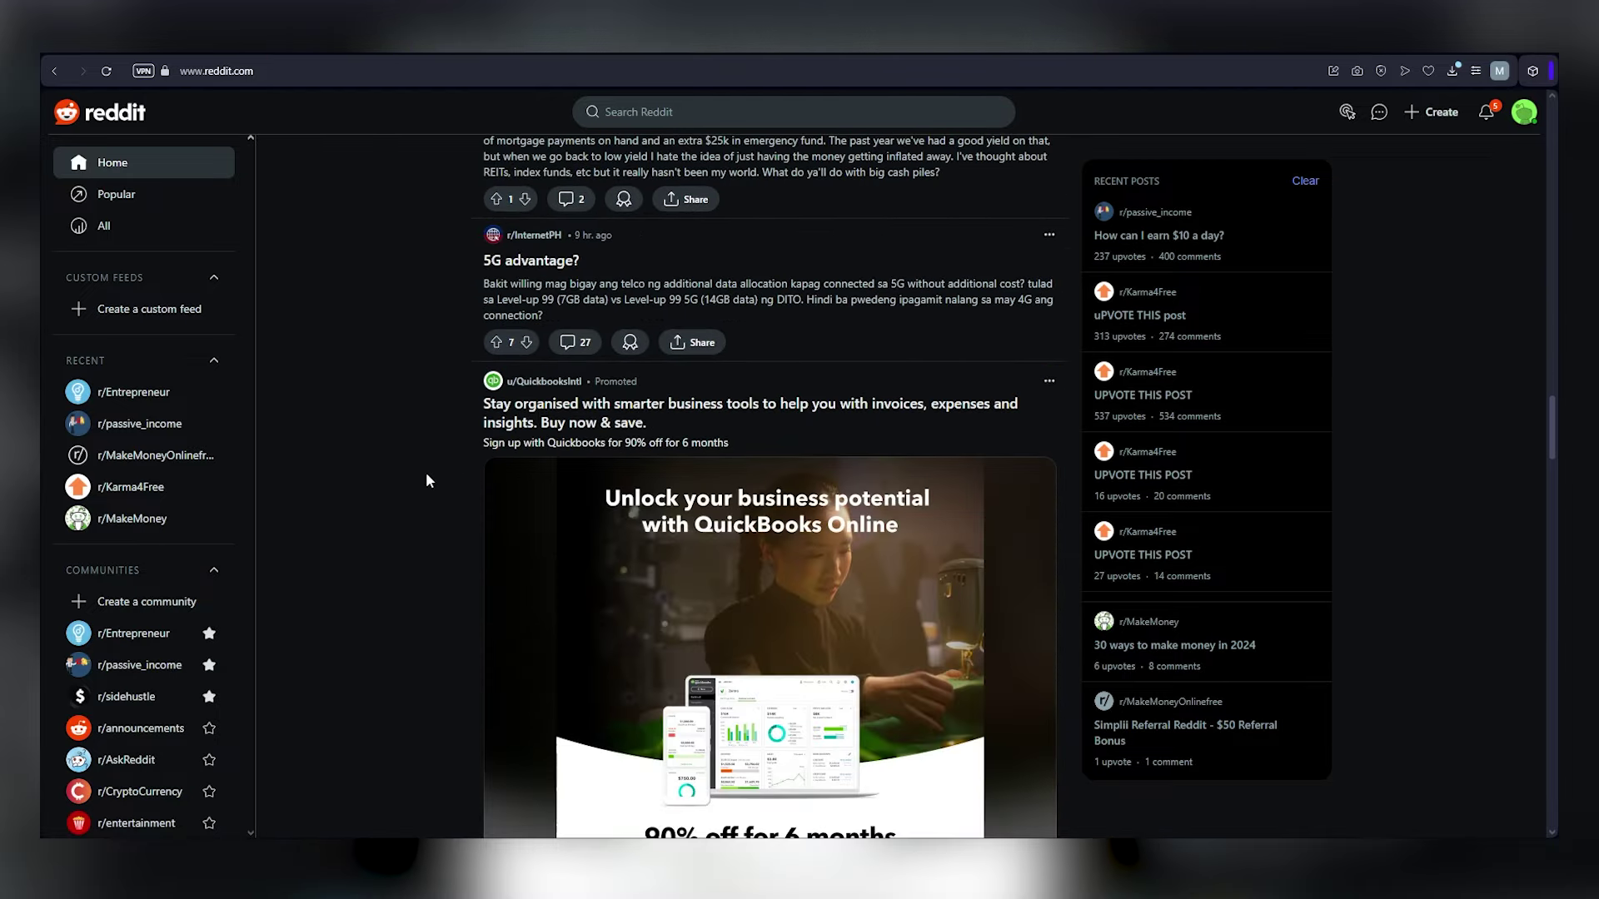
scroll(426, 481, down, 2)
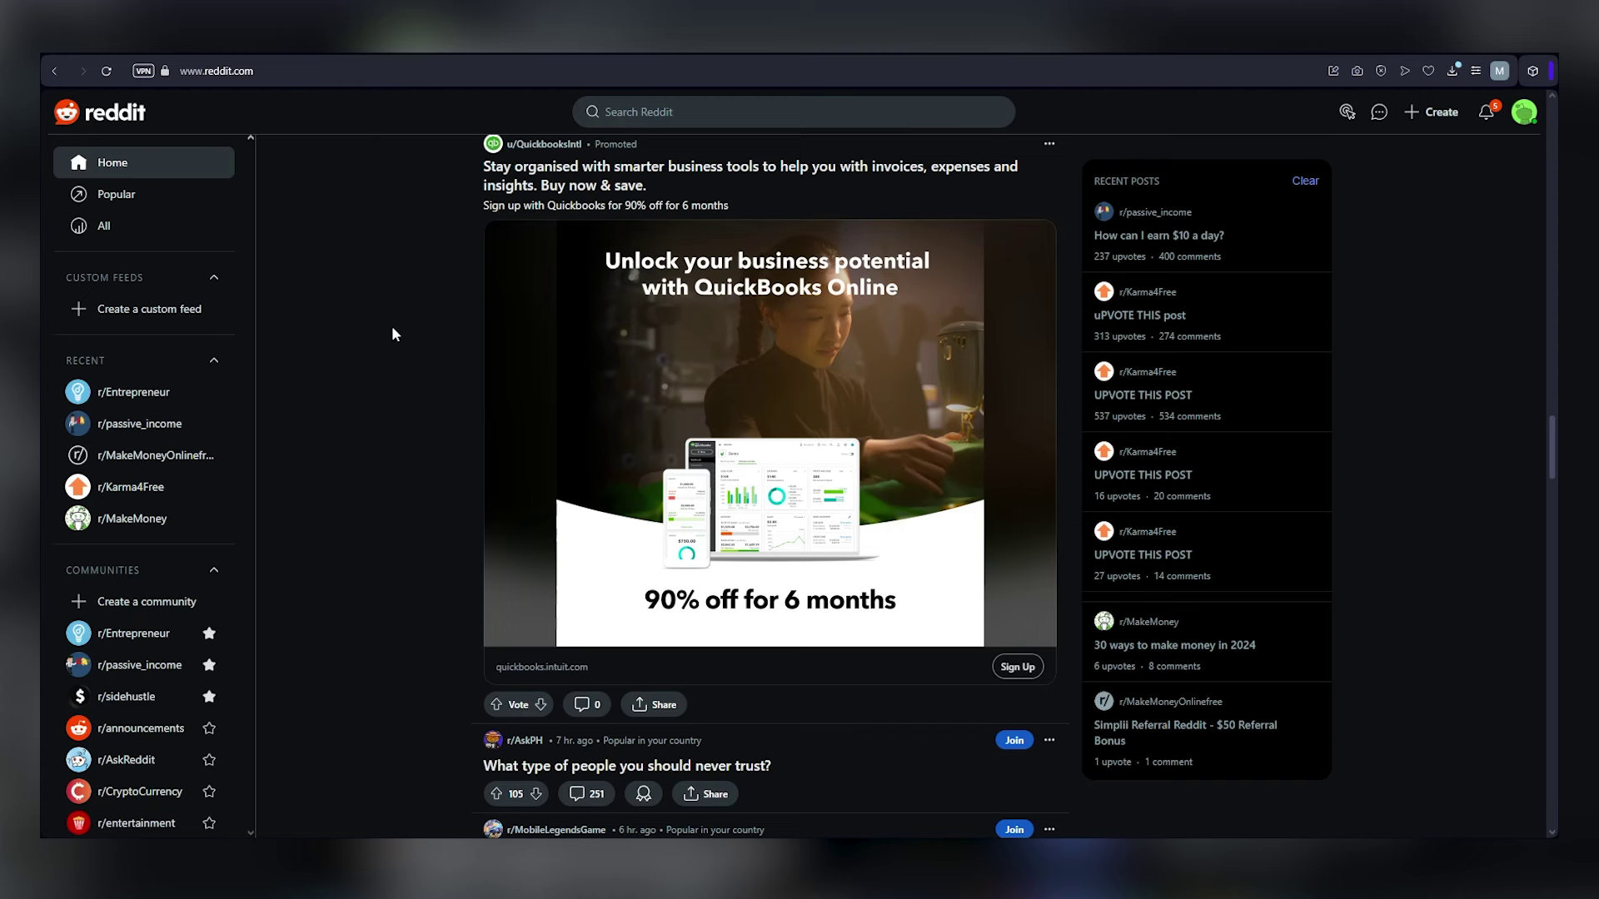
Step: Go from the Reddit home feed to the r/passive_income community page
click(155, 400)
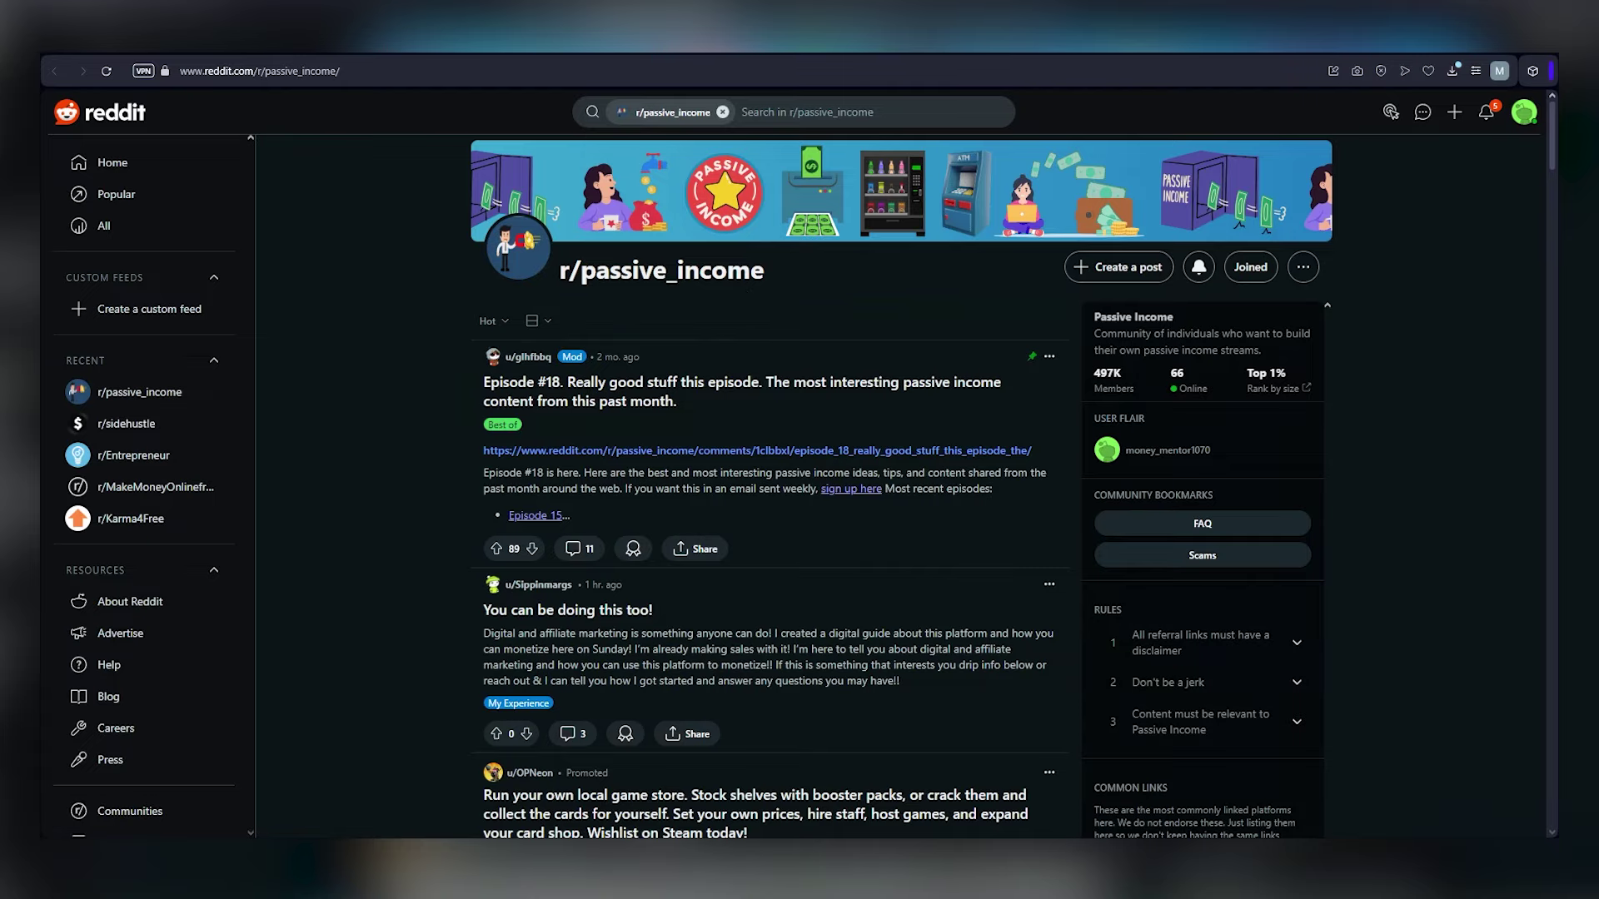
scroll(822, 311, down, 4)
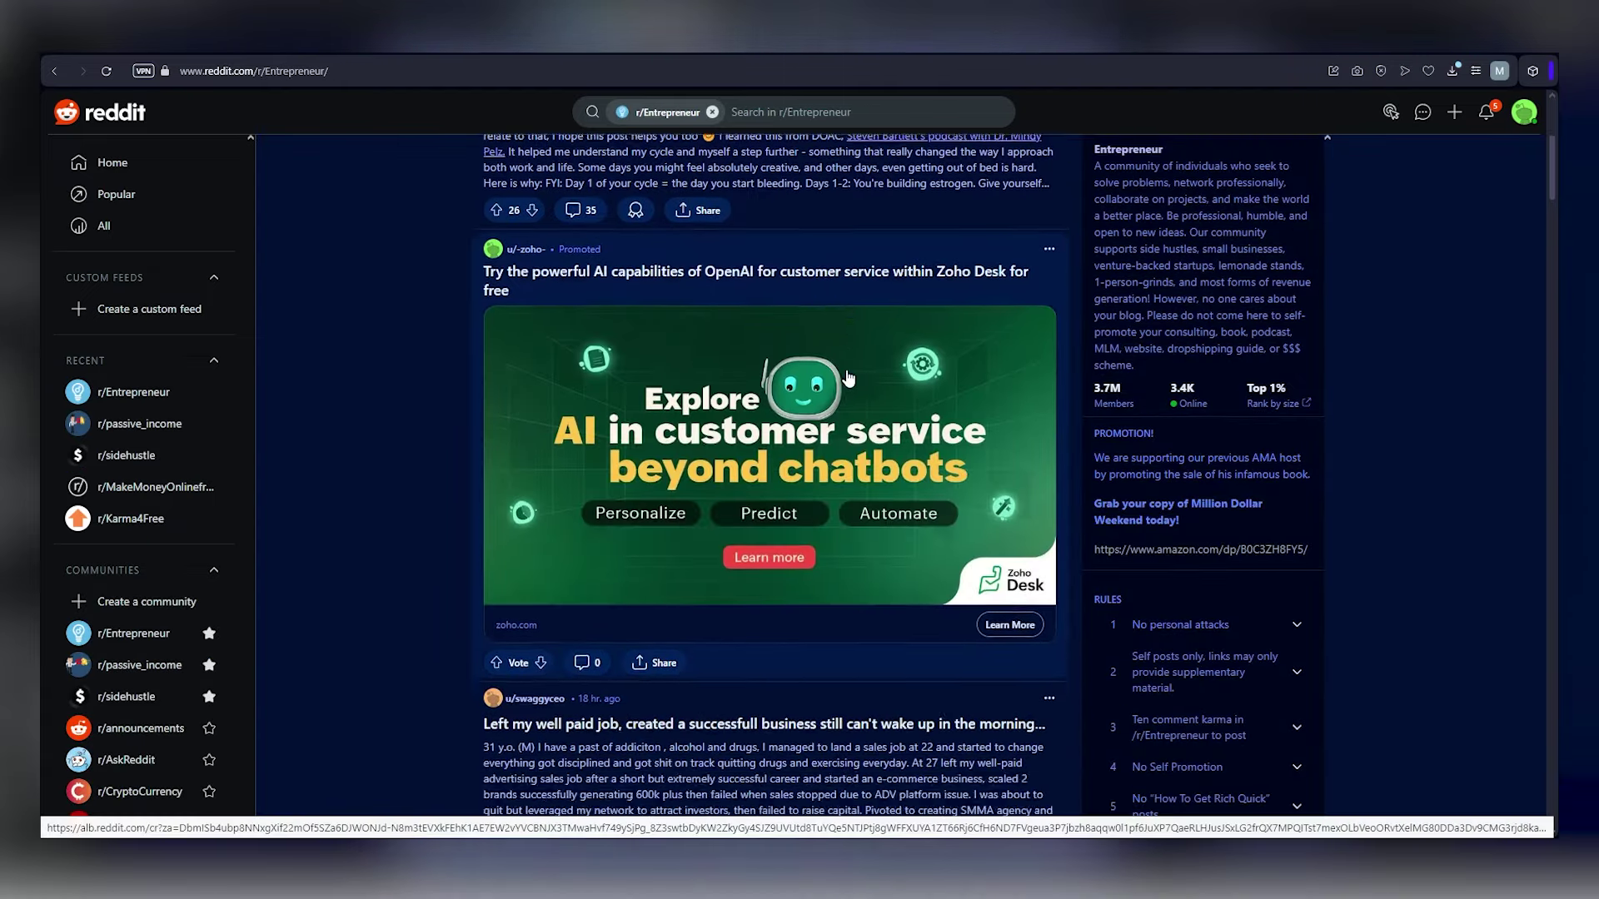
scroll(847, 377, down, 3)
scroll(848, 377, down, 1)
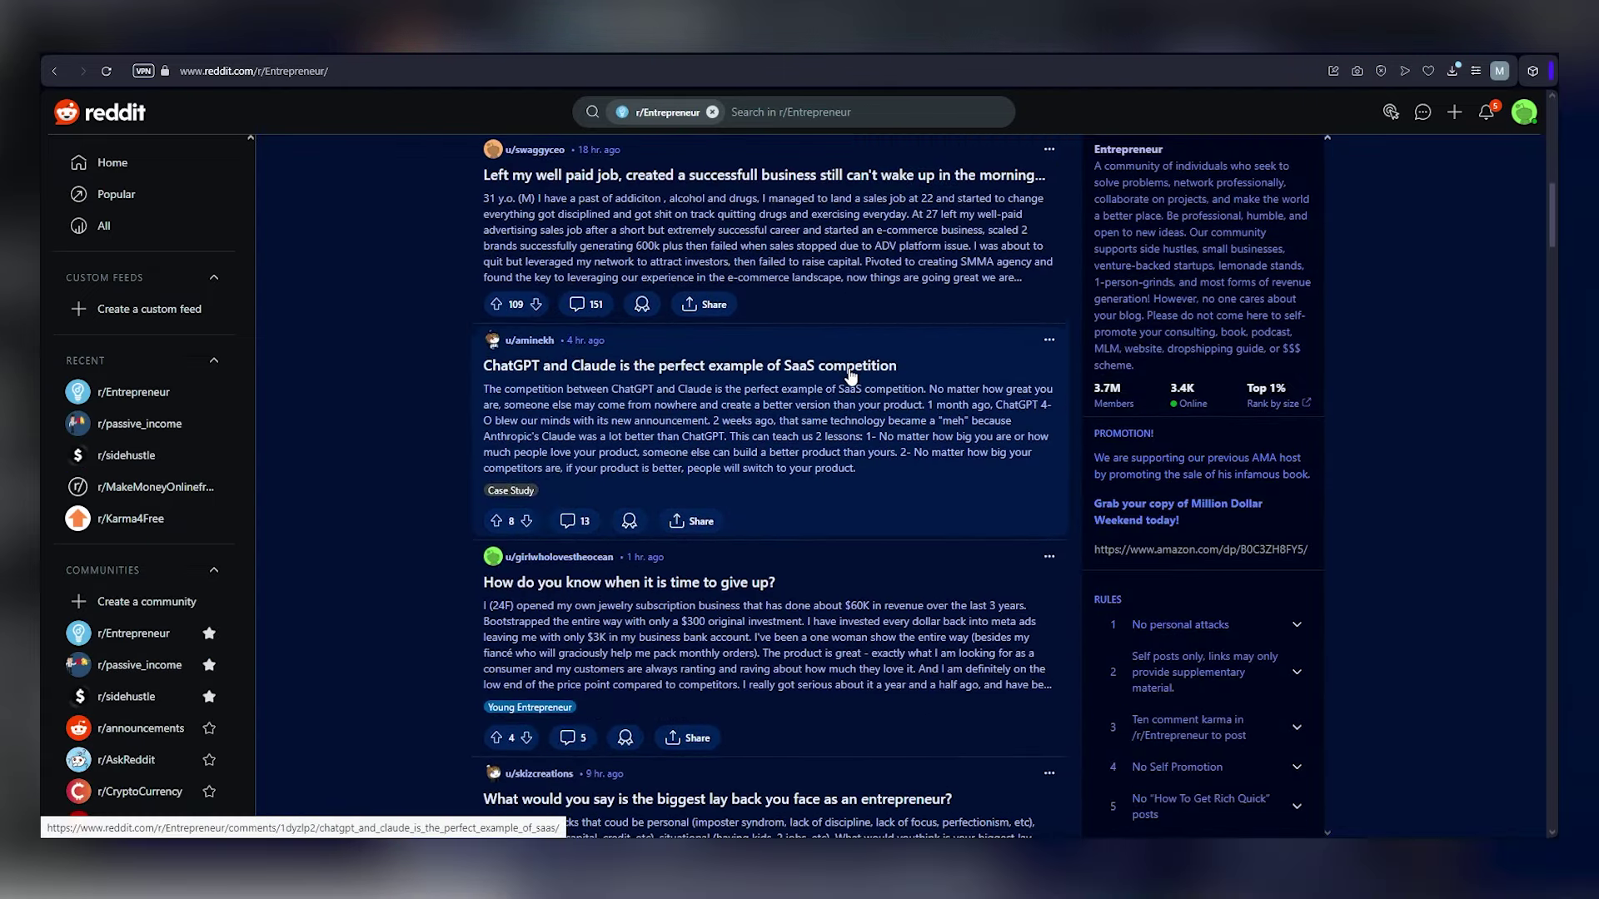
scroll(848, 375, down, 1)
scroll(847, 375, down, 3)
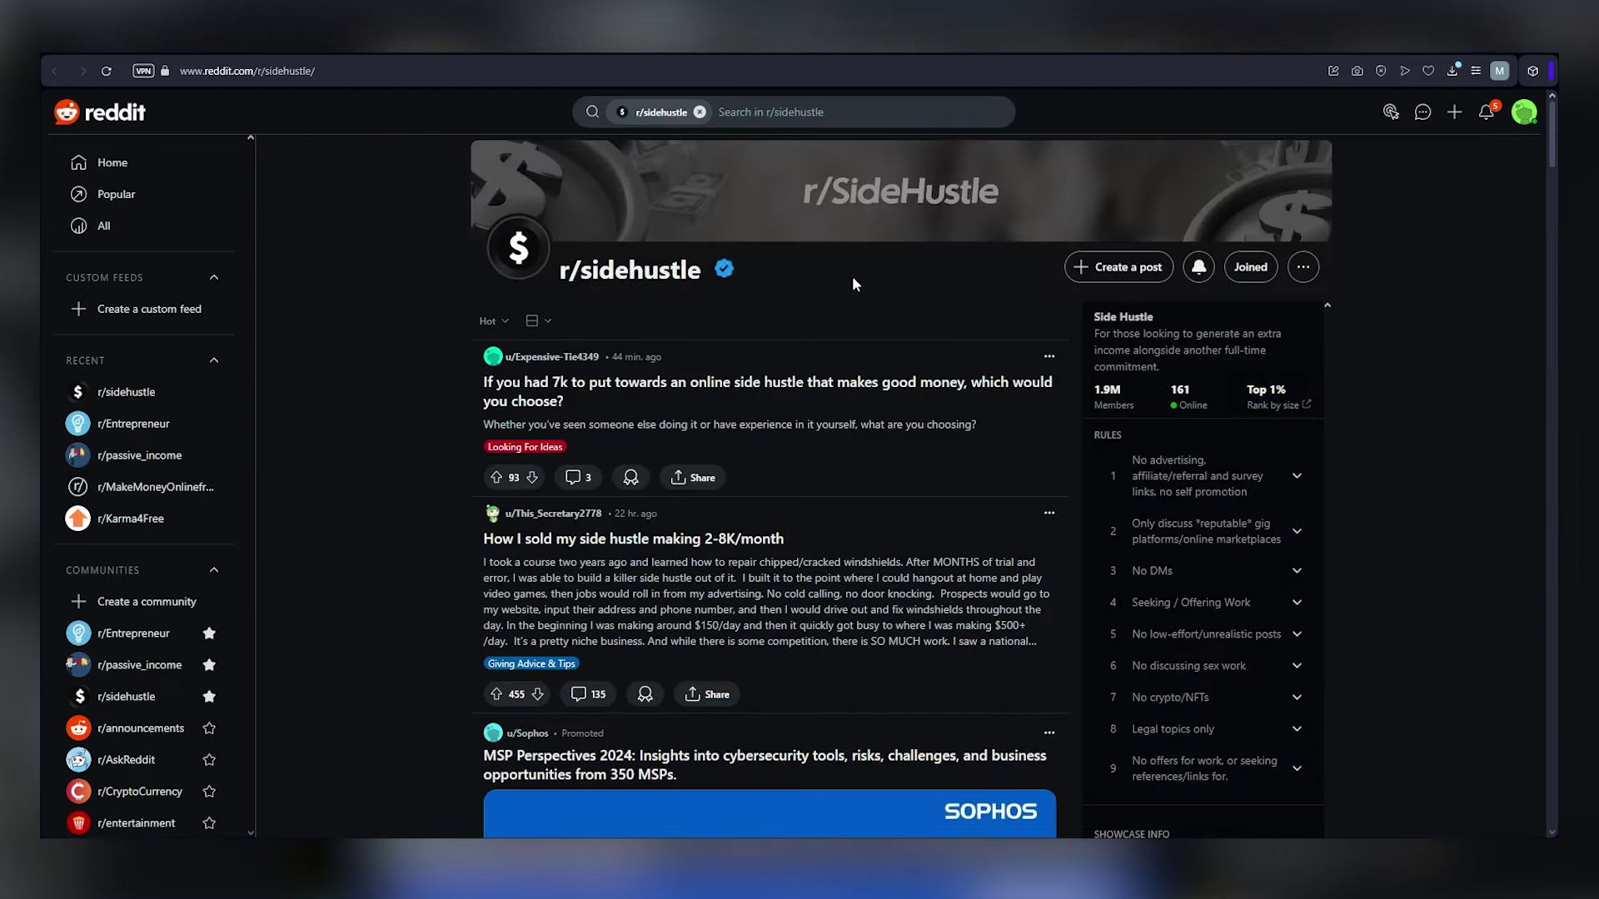
scroll(852, 313, down, 2)
scroll(848, 355, down, 1)
scroll(848, 355, down, 1)
scroll(847, 355, down, 2)
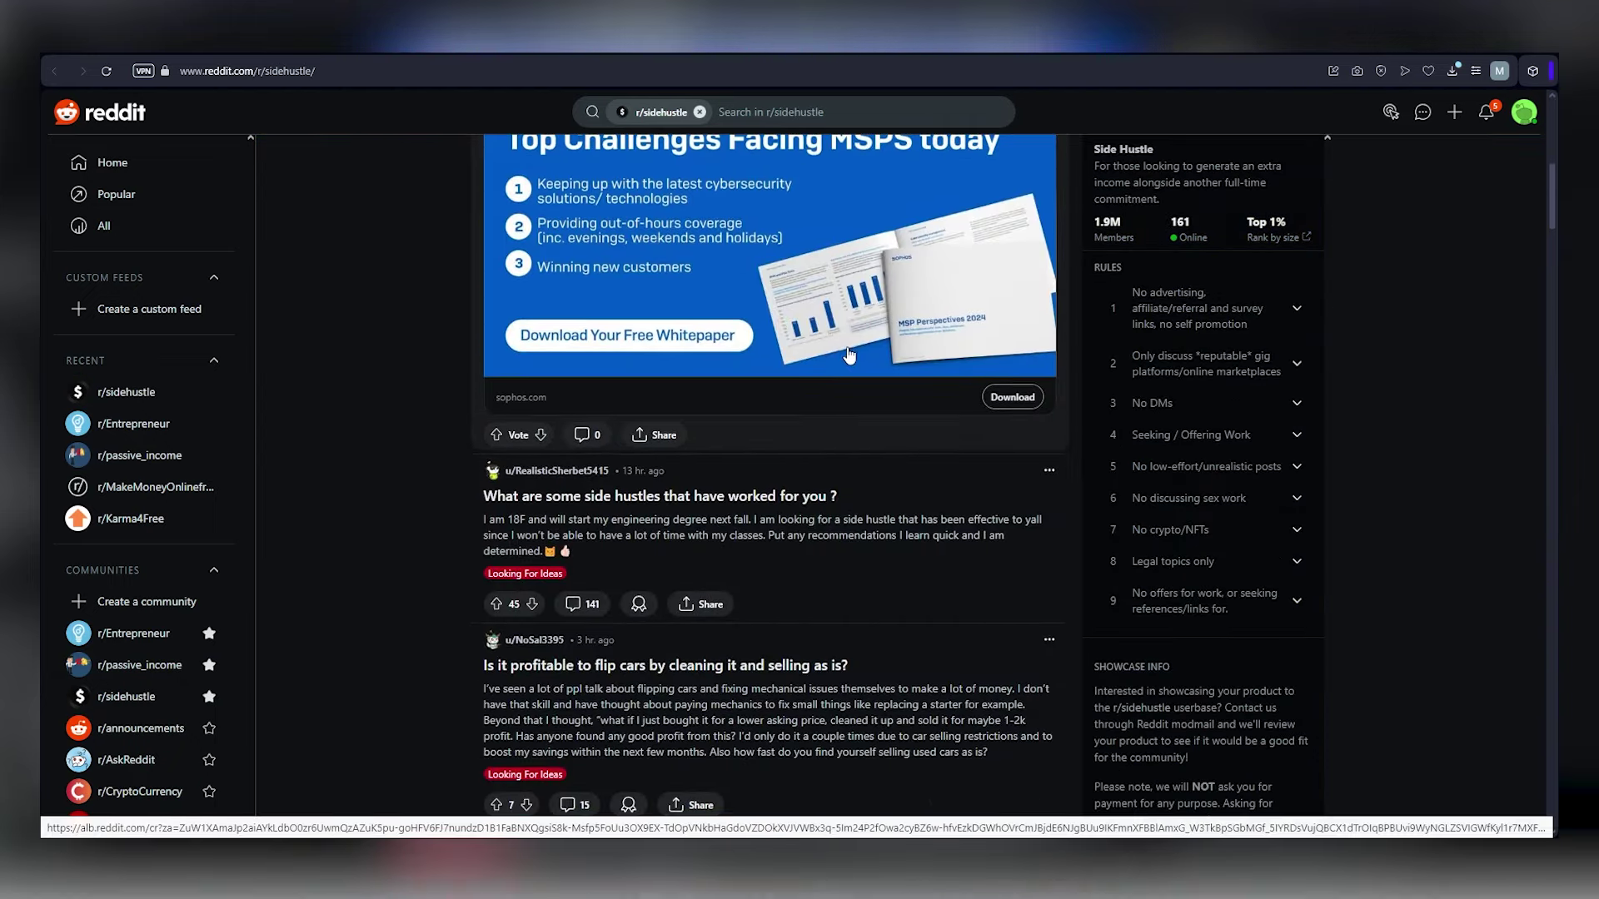
scroll(848, 355, down, 1)
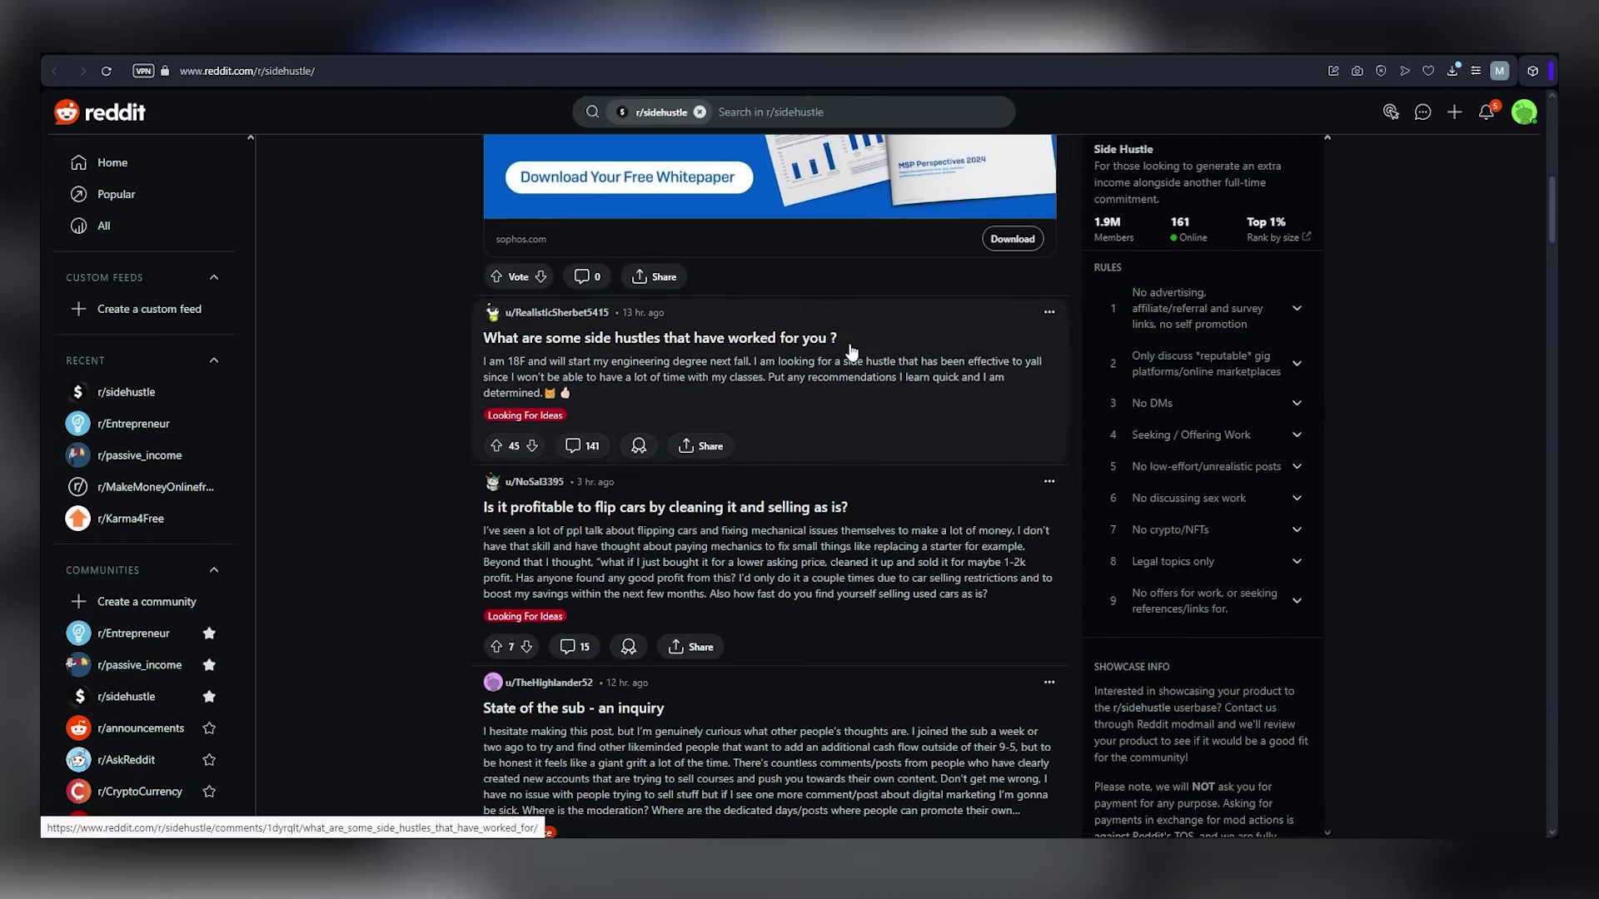
scroll(850, 314, down, 1)
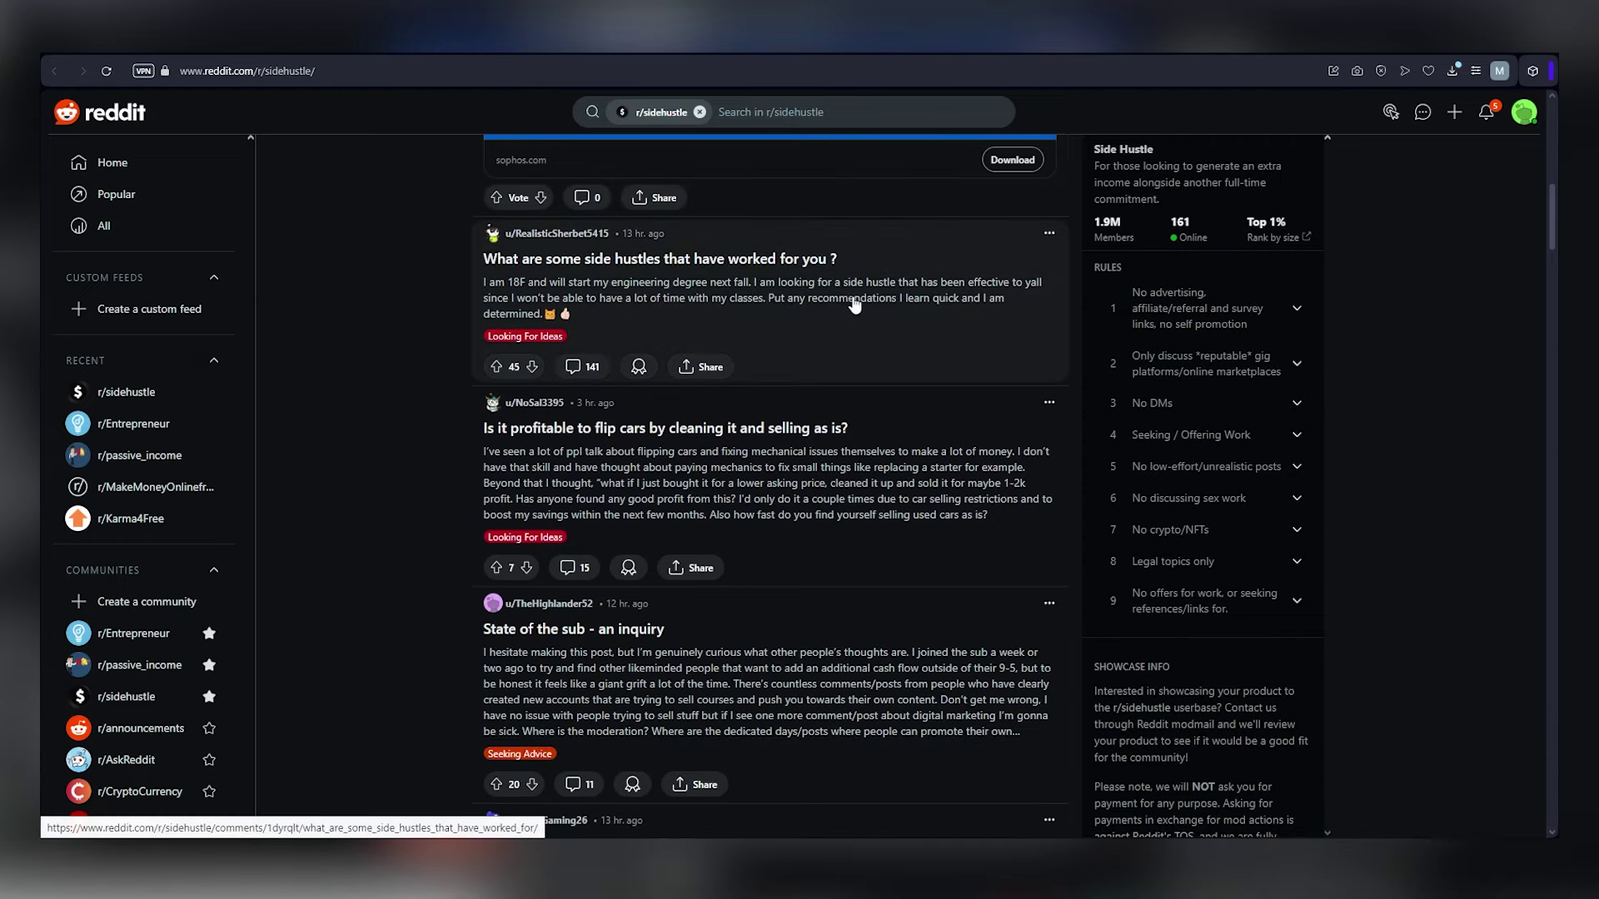
scroll(857, 307, down, 2)
scroll(857, 308, down, 1)
scroll(1071, 142, down, 1)
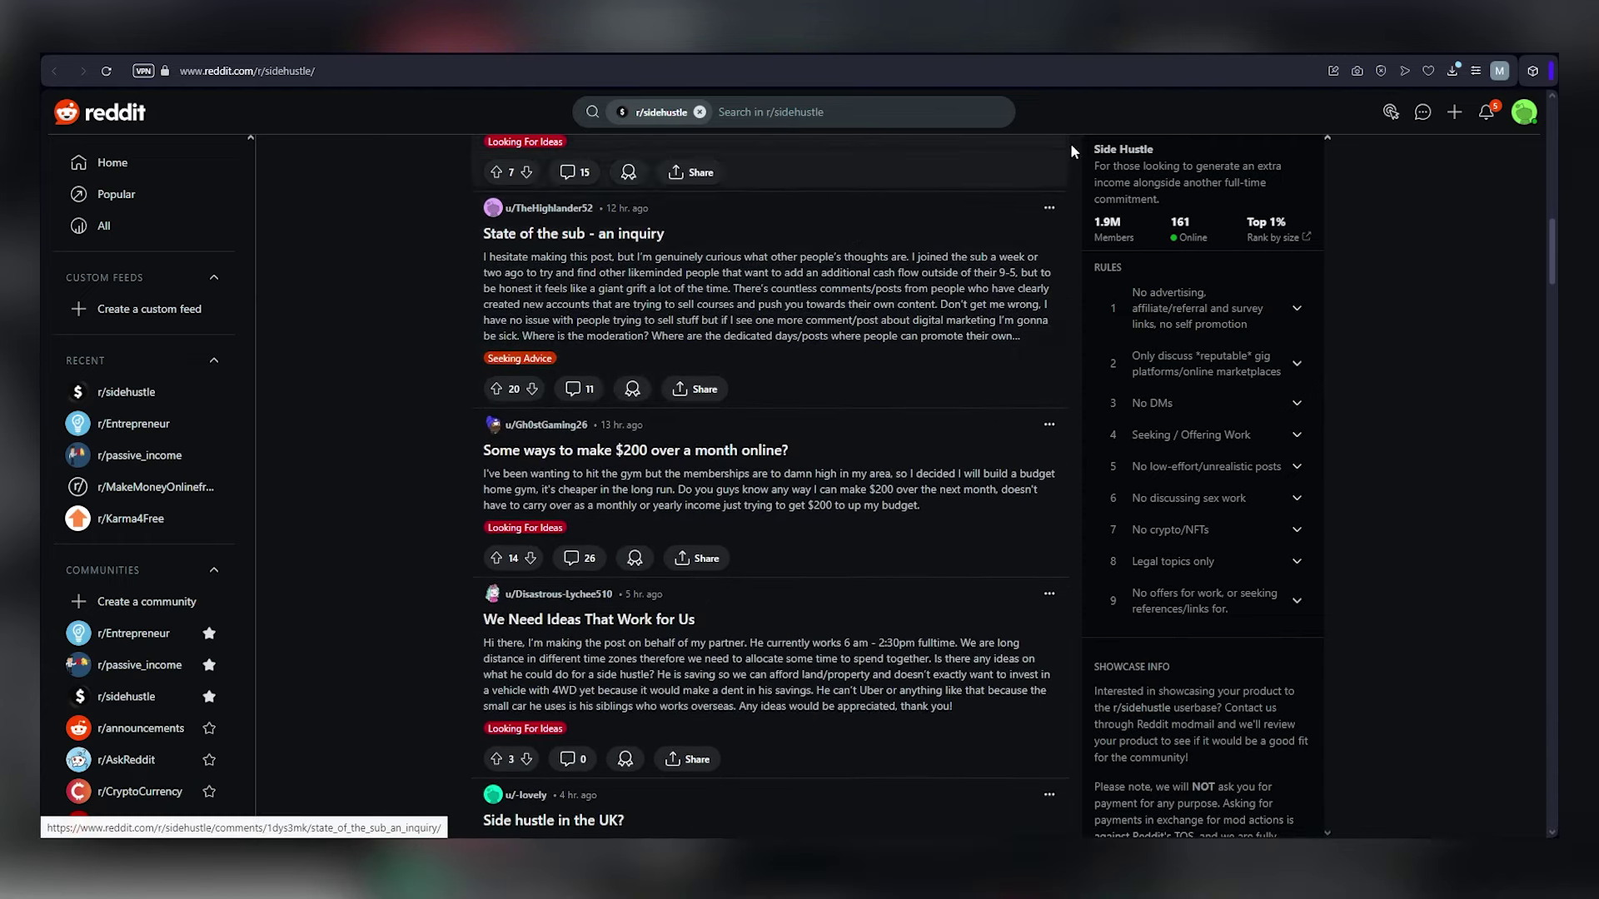
scroll(862, 381, down, 2)
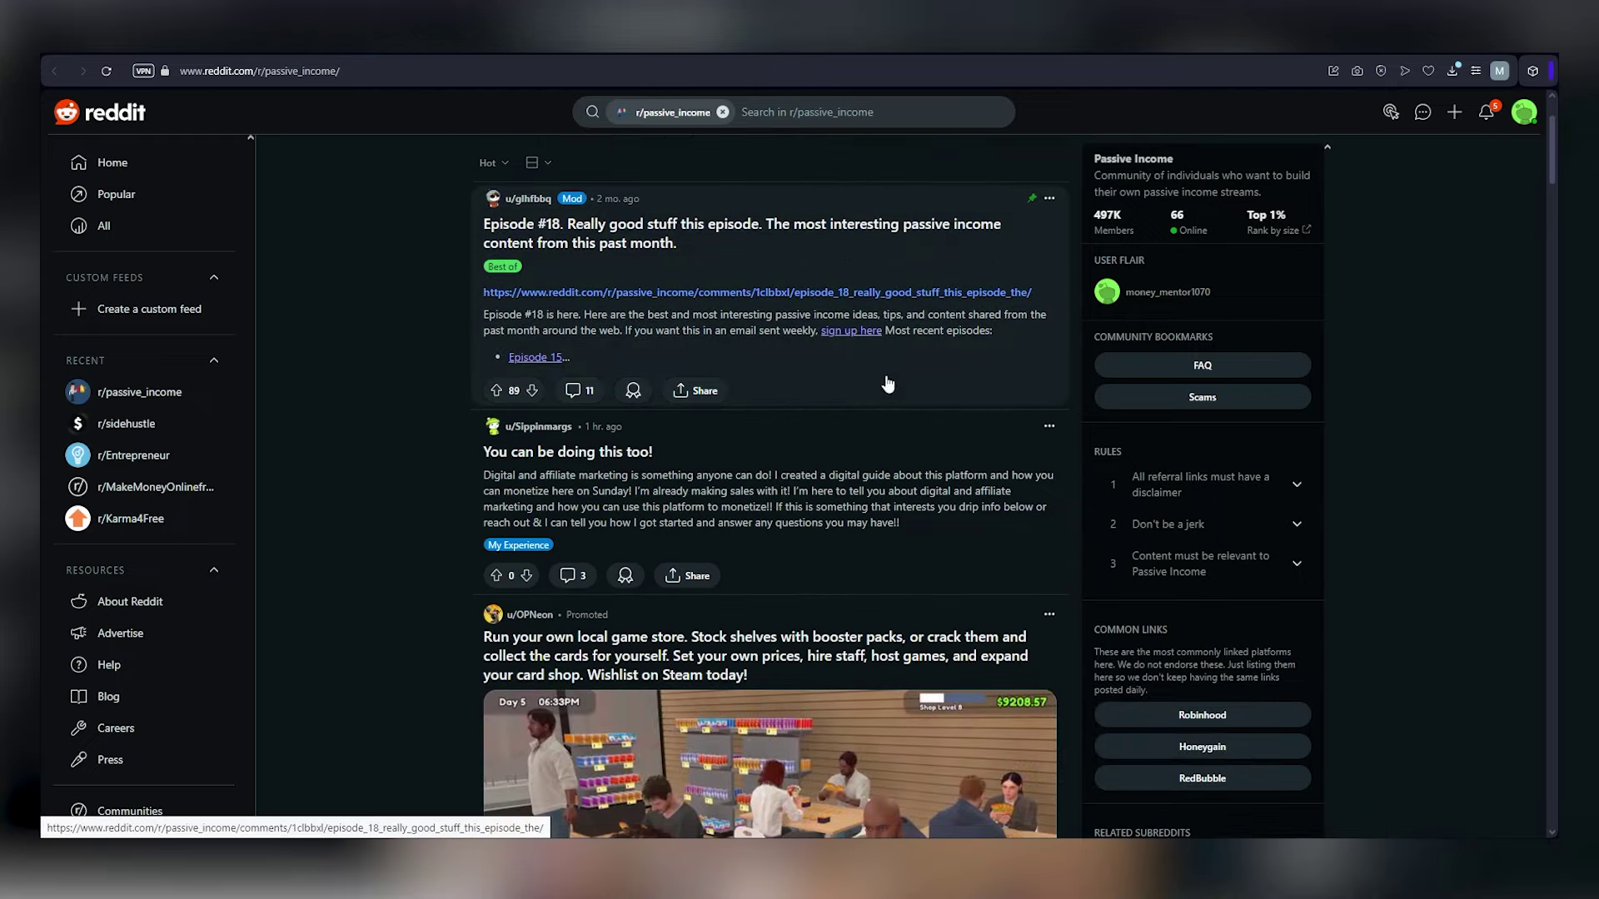
scroll(891, 389, down, 1)
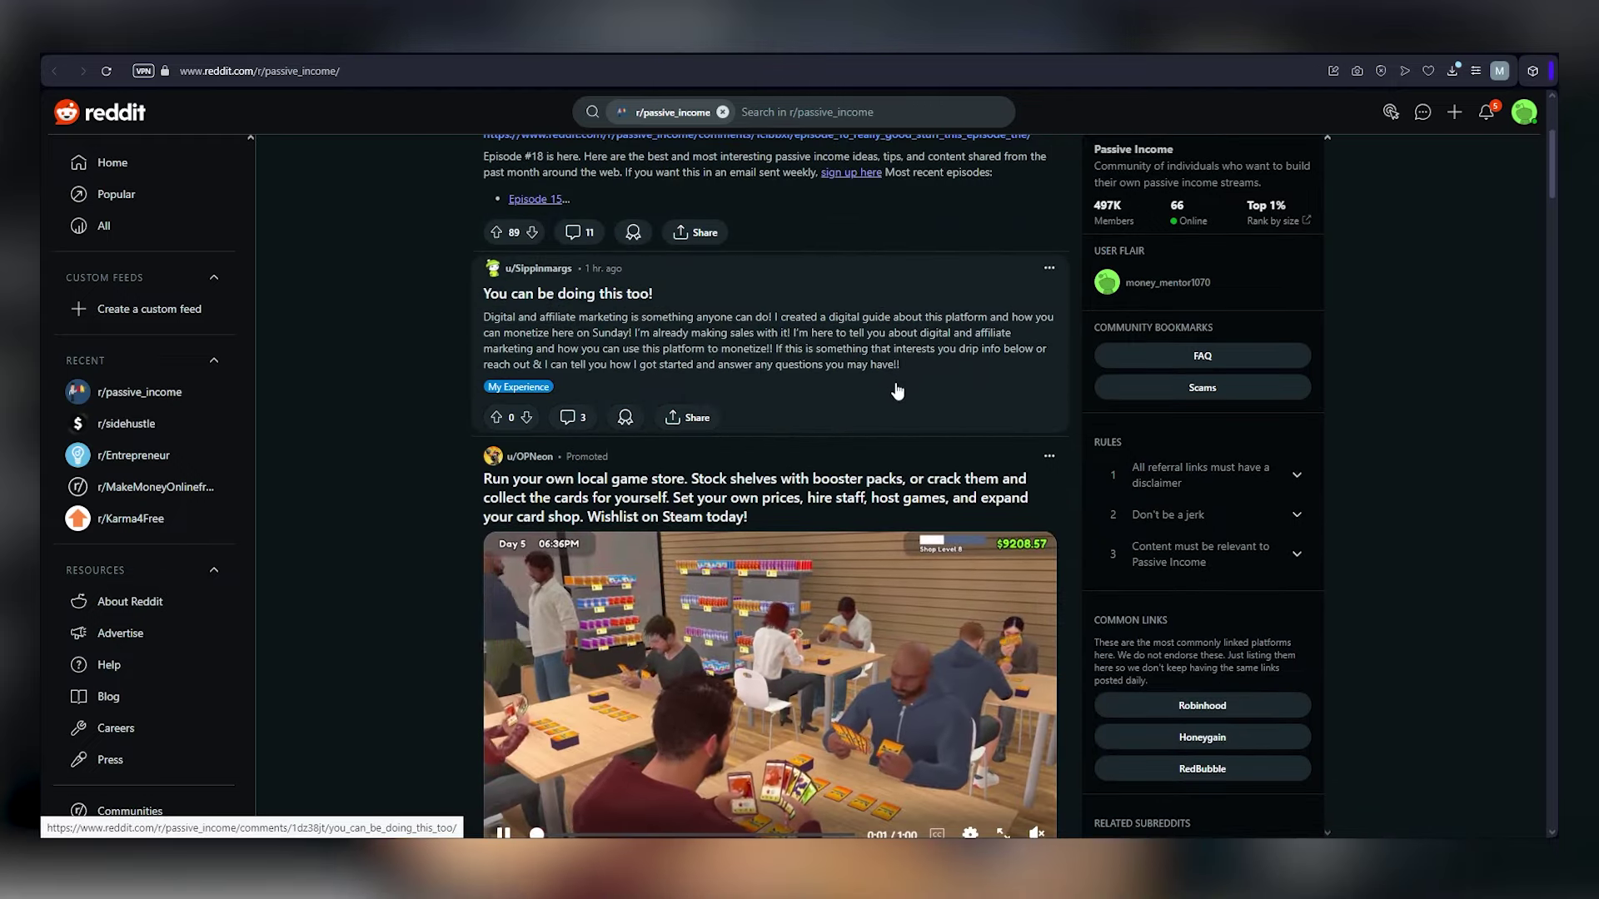
scroll(896, 391, down, 1)
scroll(888, 401, down, 1)
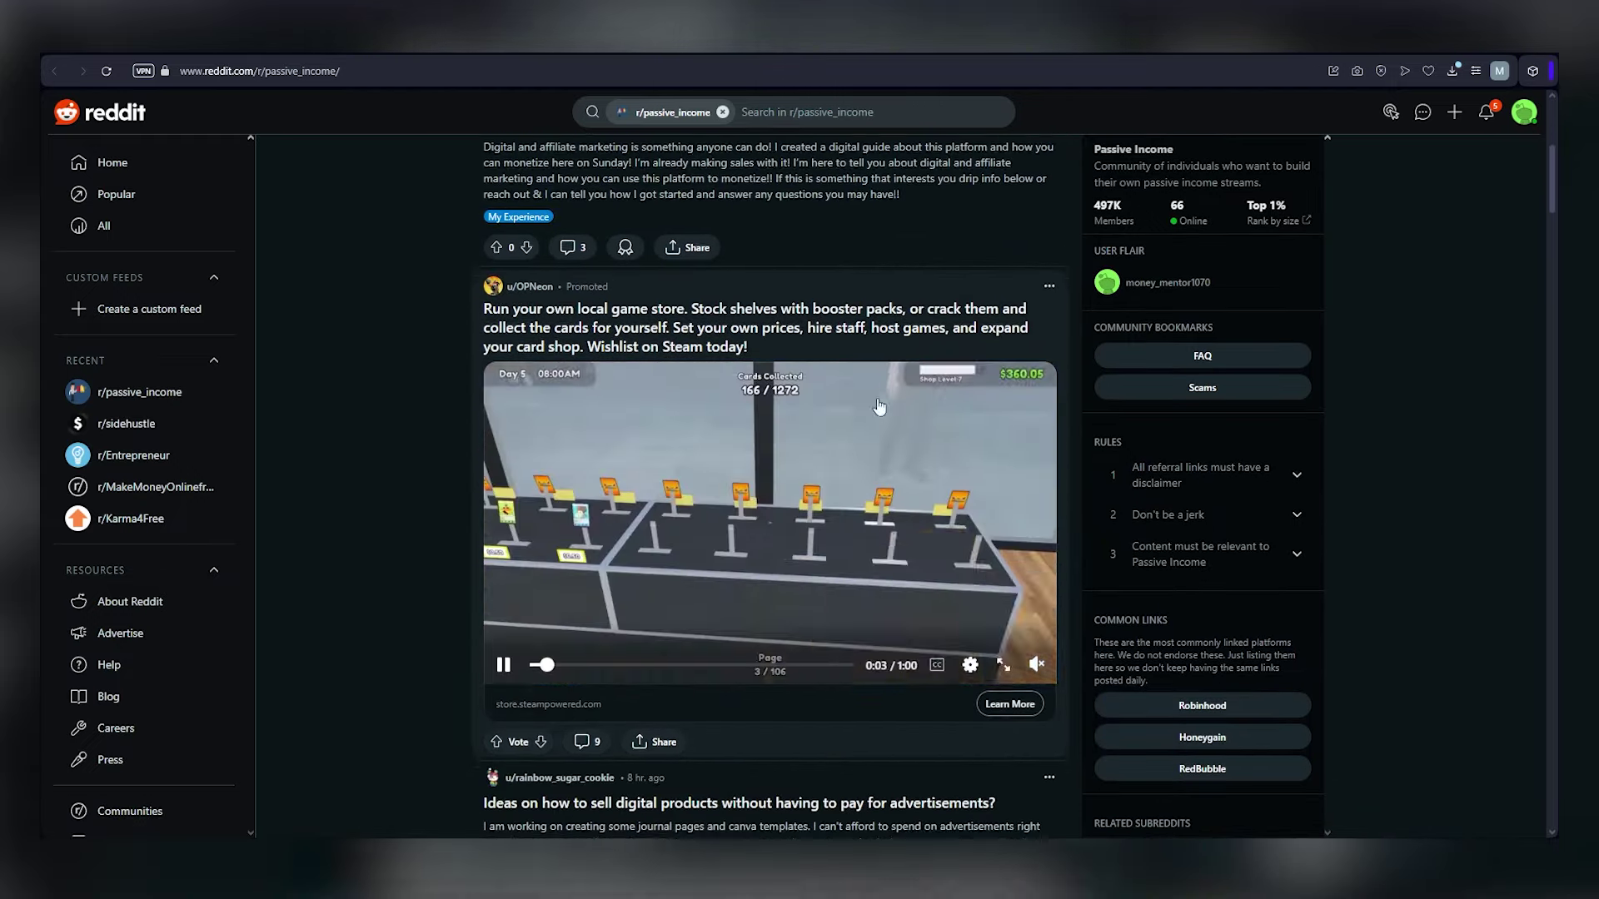
scroll(879, 407, down, 3)
scroll(900, 432, down, 2)
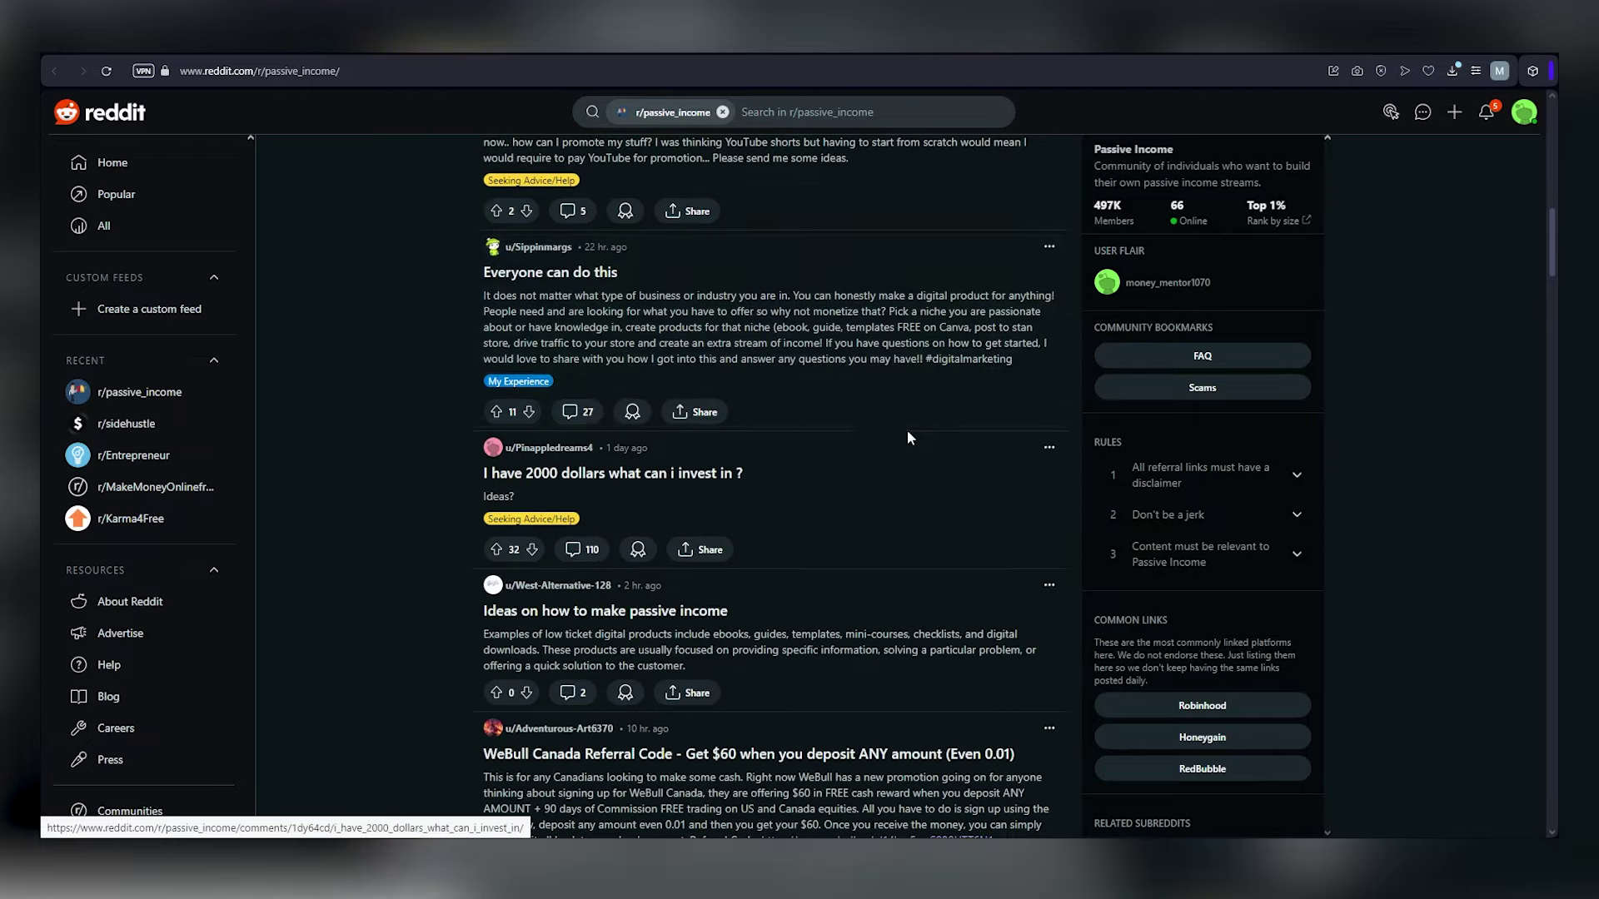
scroll(907, 438, down, 3)
scroll(907, 438, down, 1)
scroll(1061, 468, down, 1)
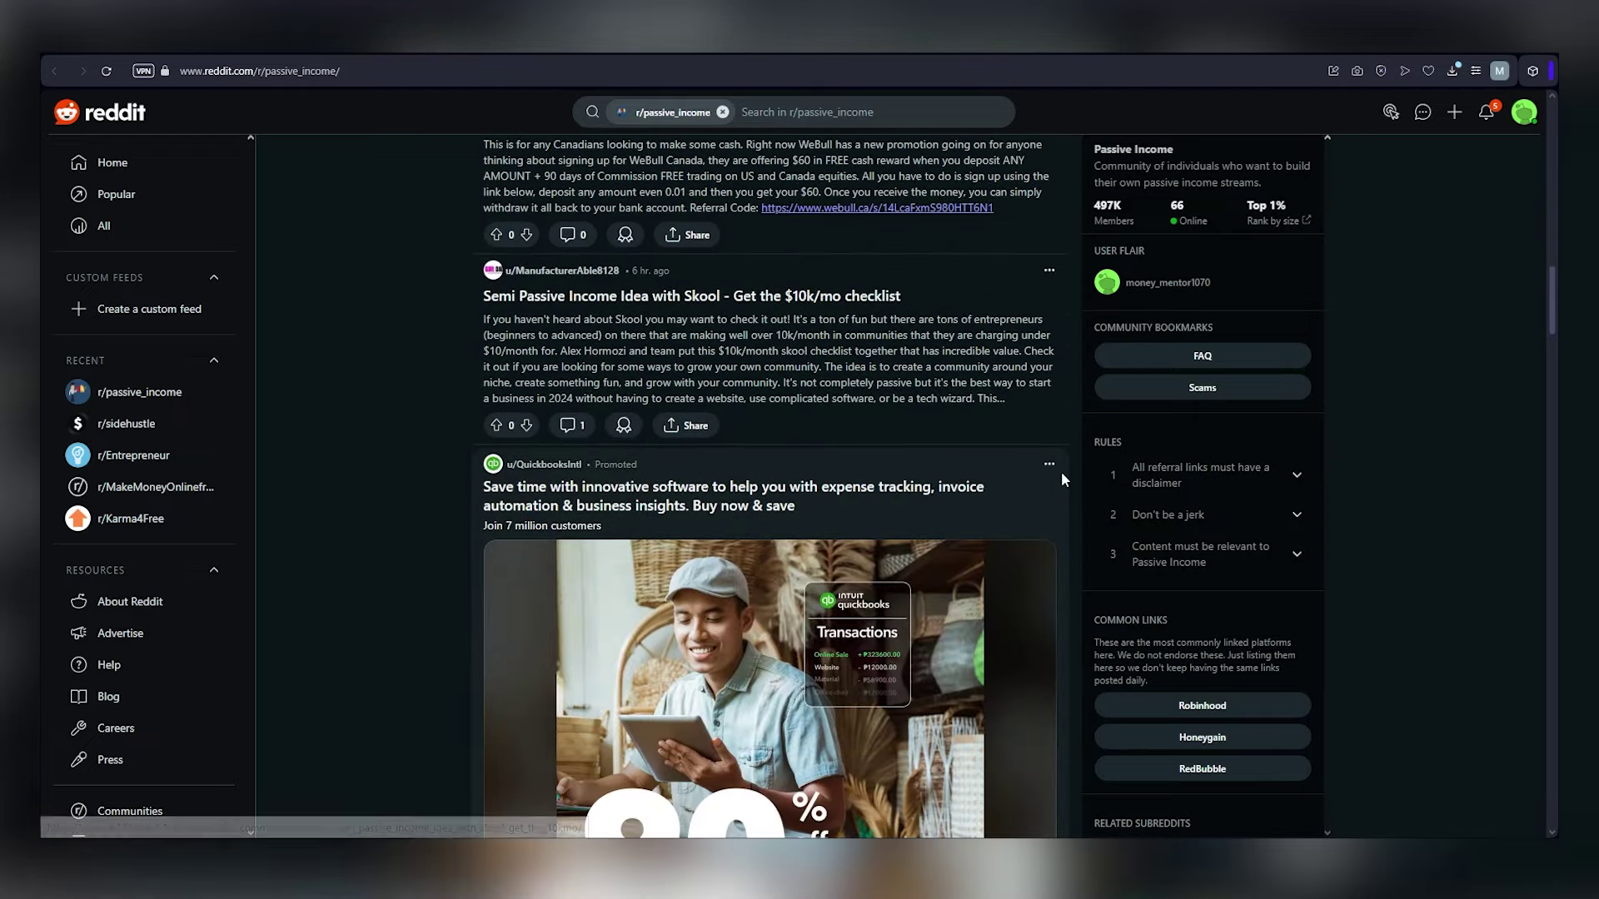
scroll(1060, 477, down, 1)
scroll(1061, 477, down, 2)
scroll(1063, 489, down, 1)
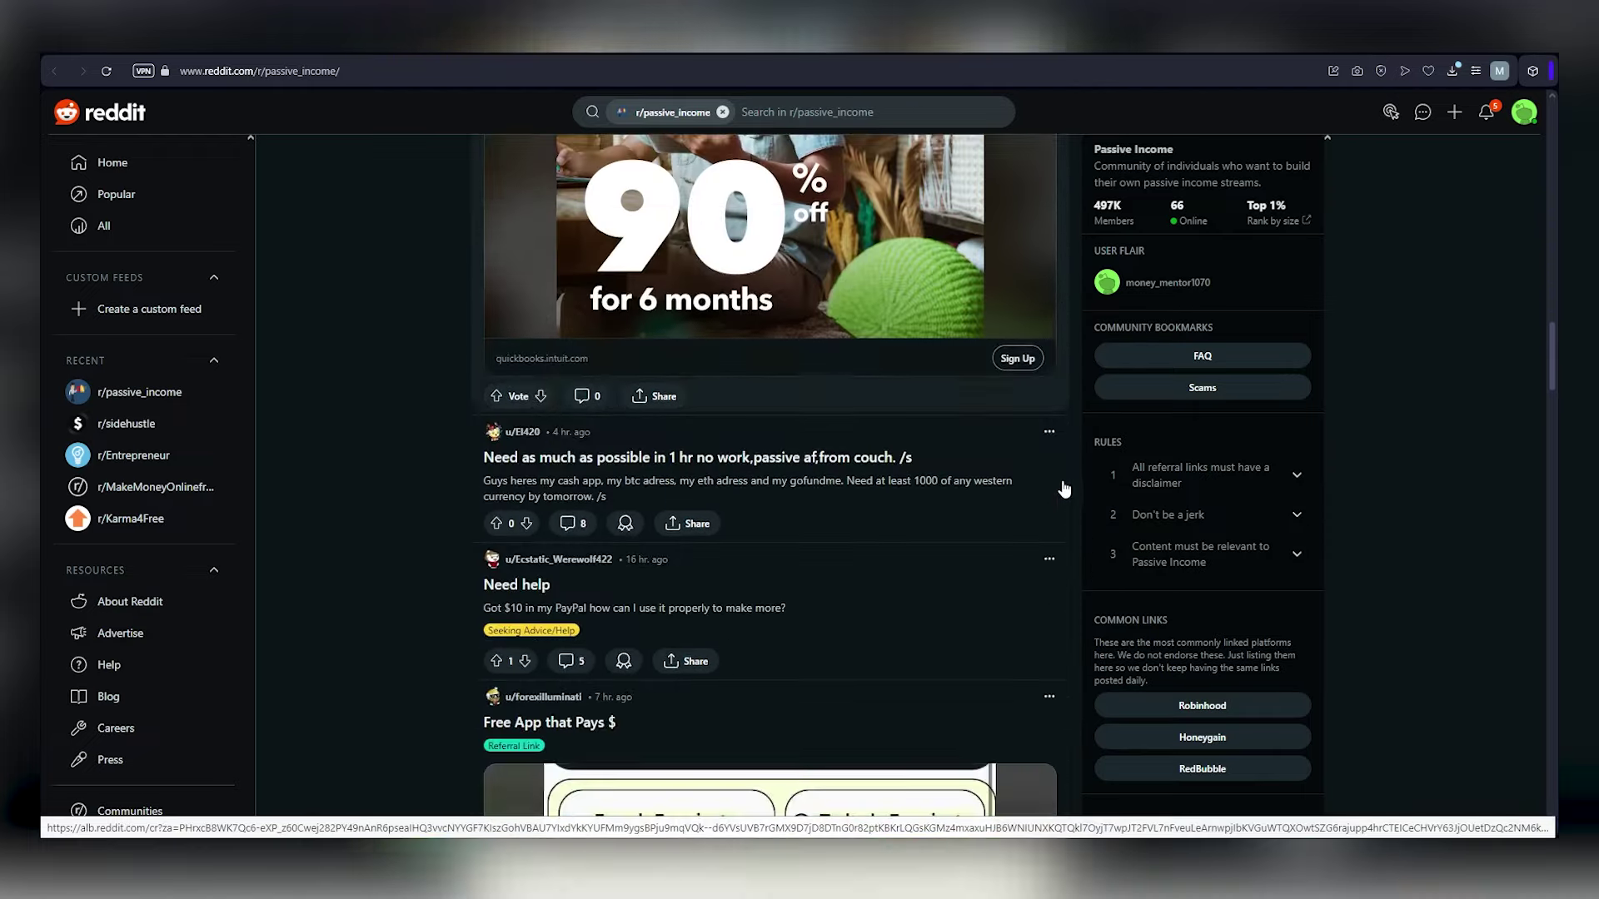